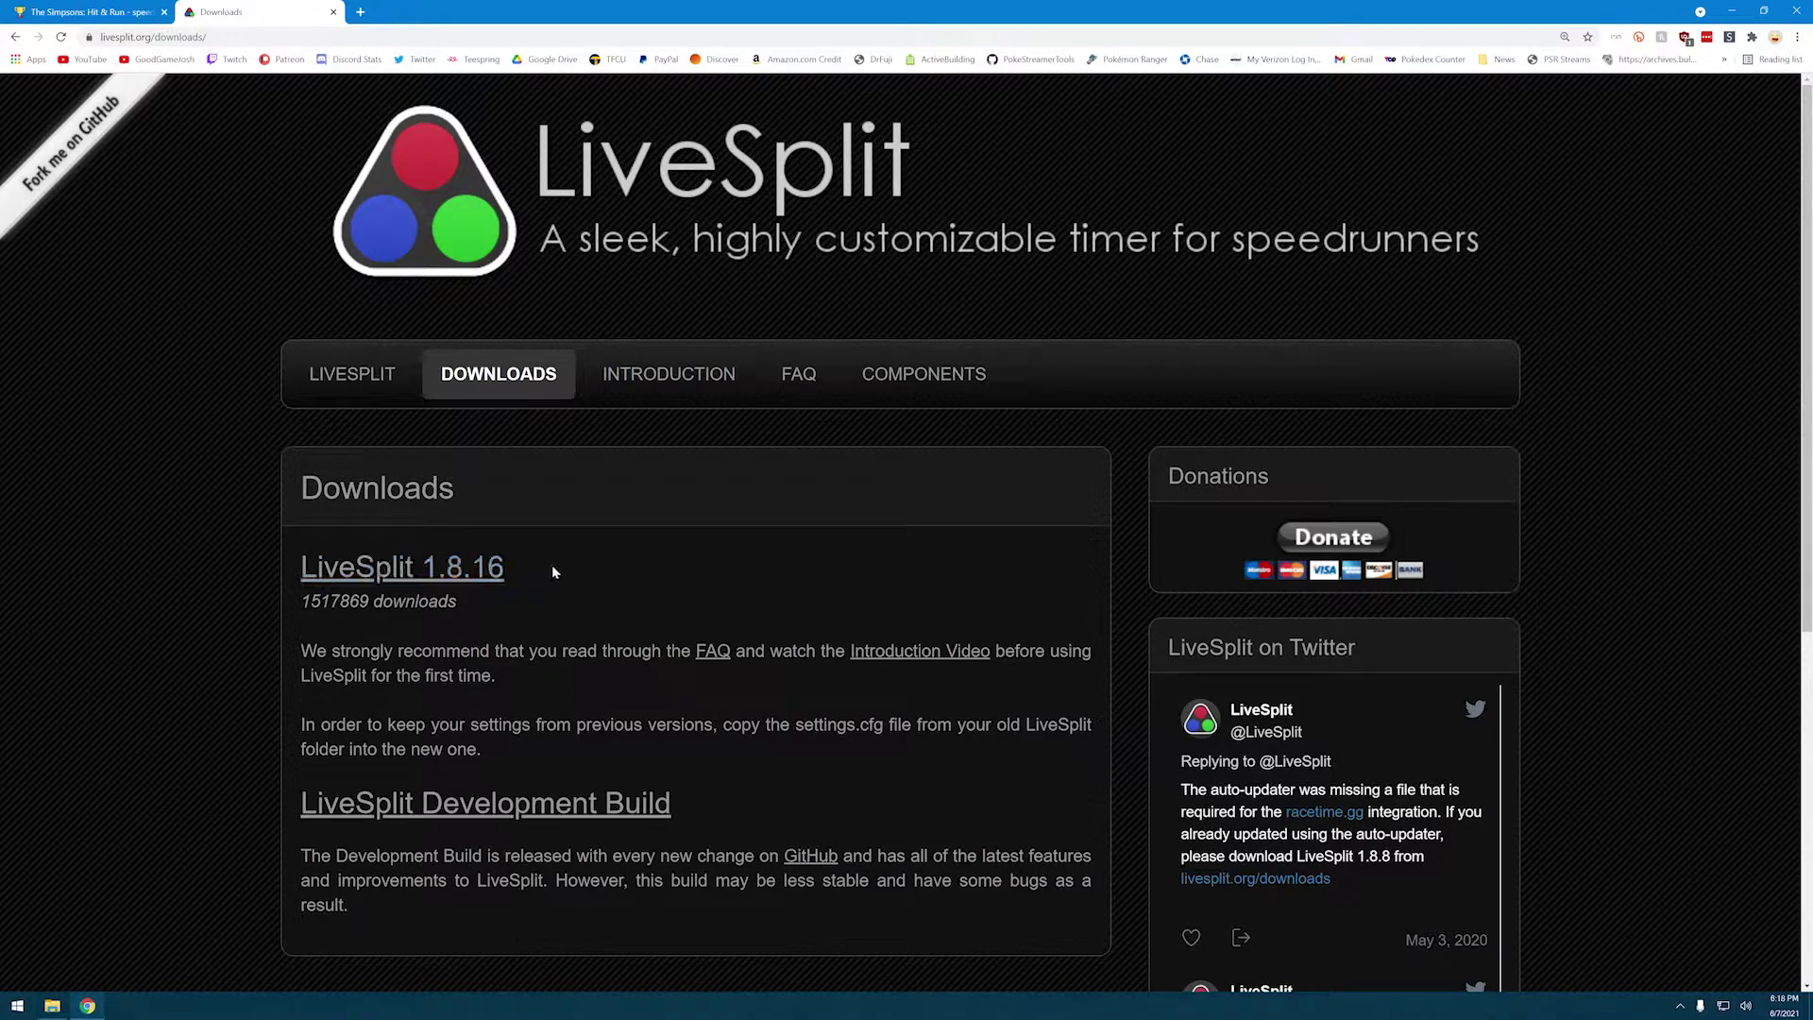
pyautogui.moveTo(553, 572); pyautogui.dragTo(293, 570)
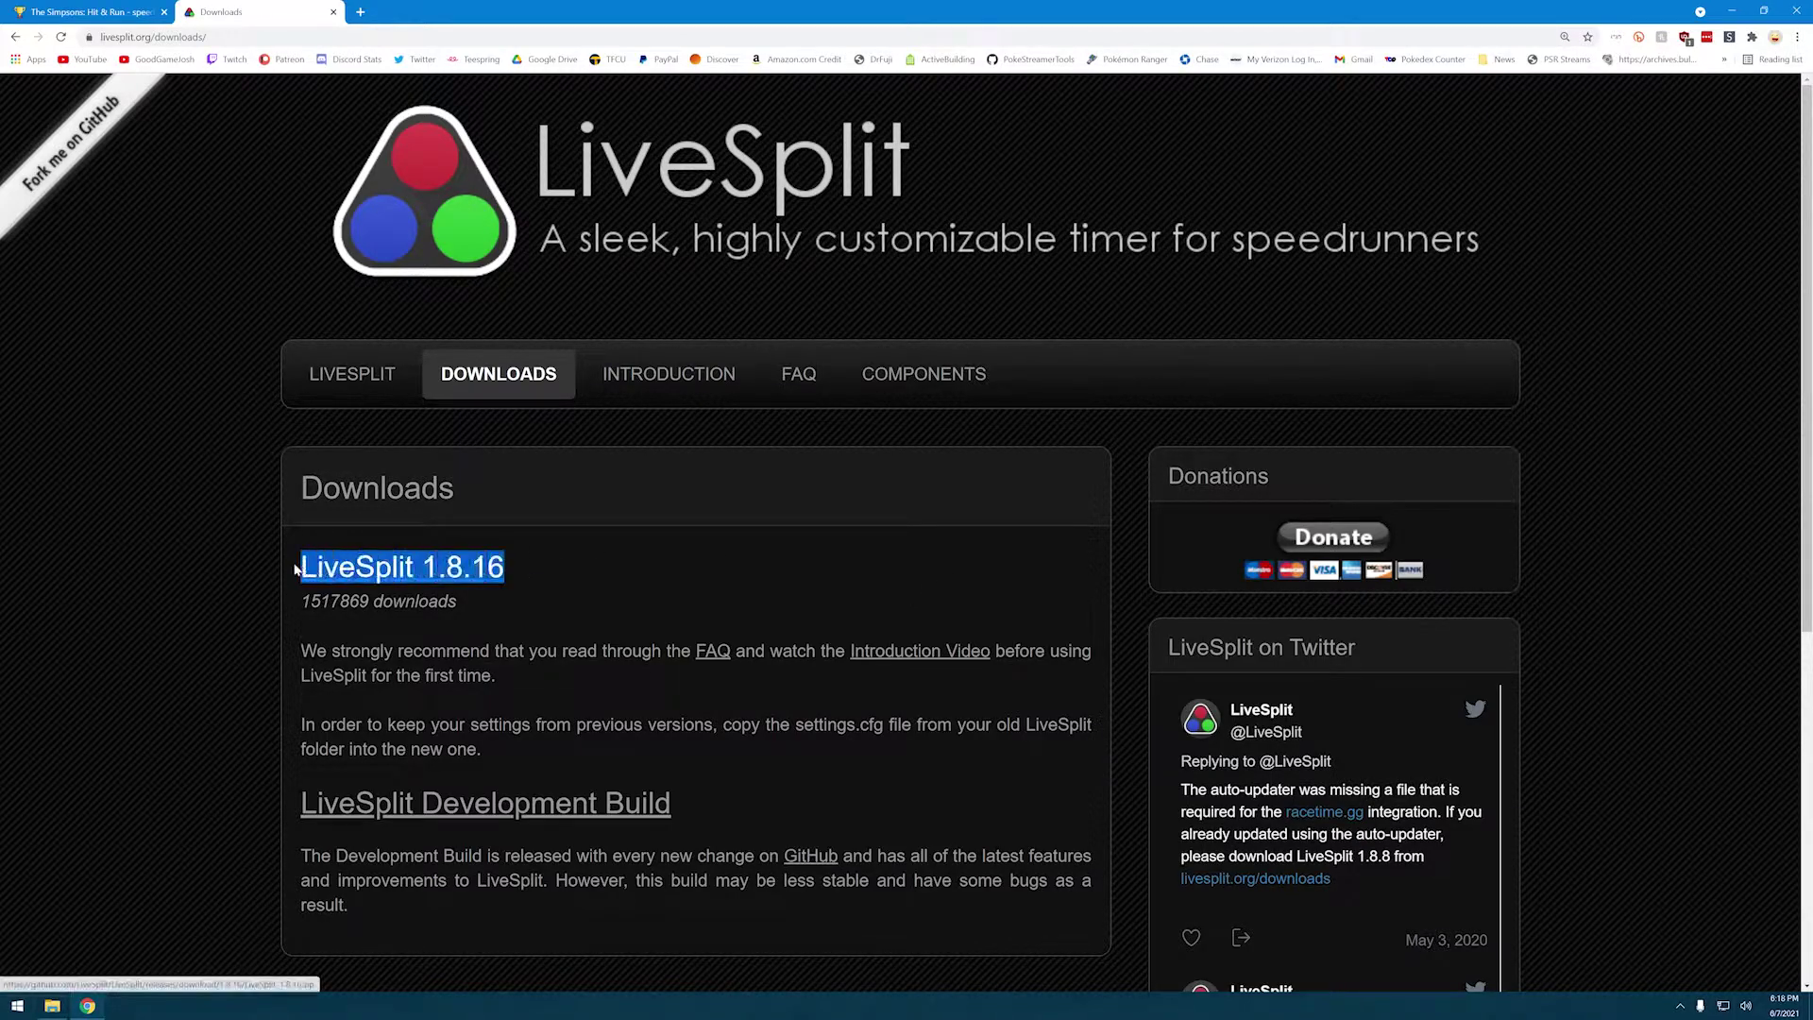
pyautogui.click(561, 614)
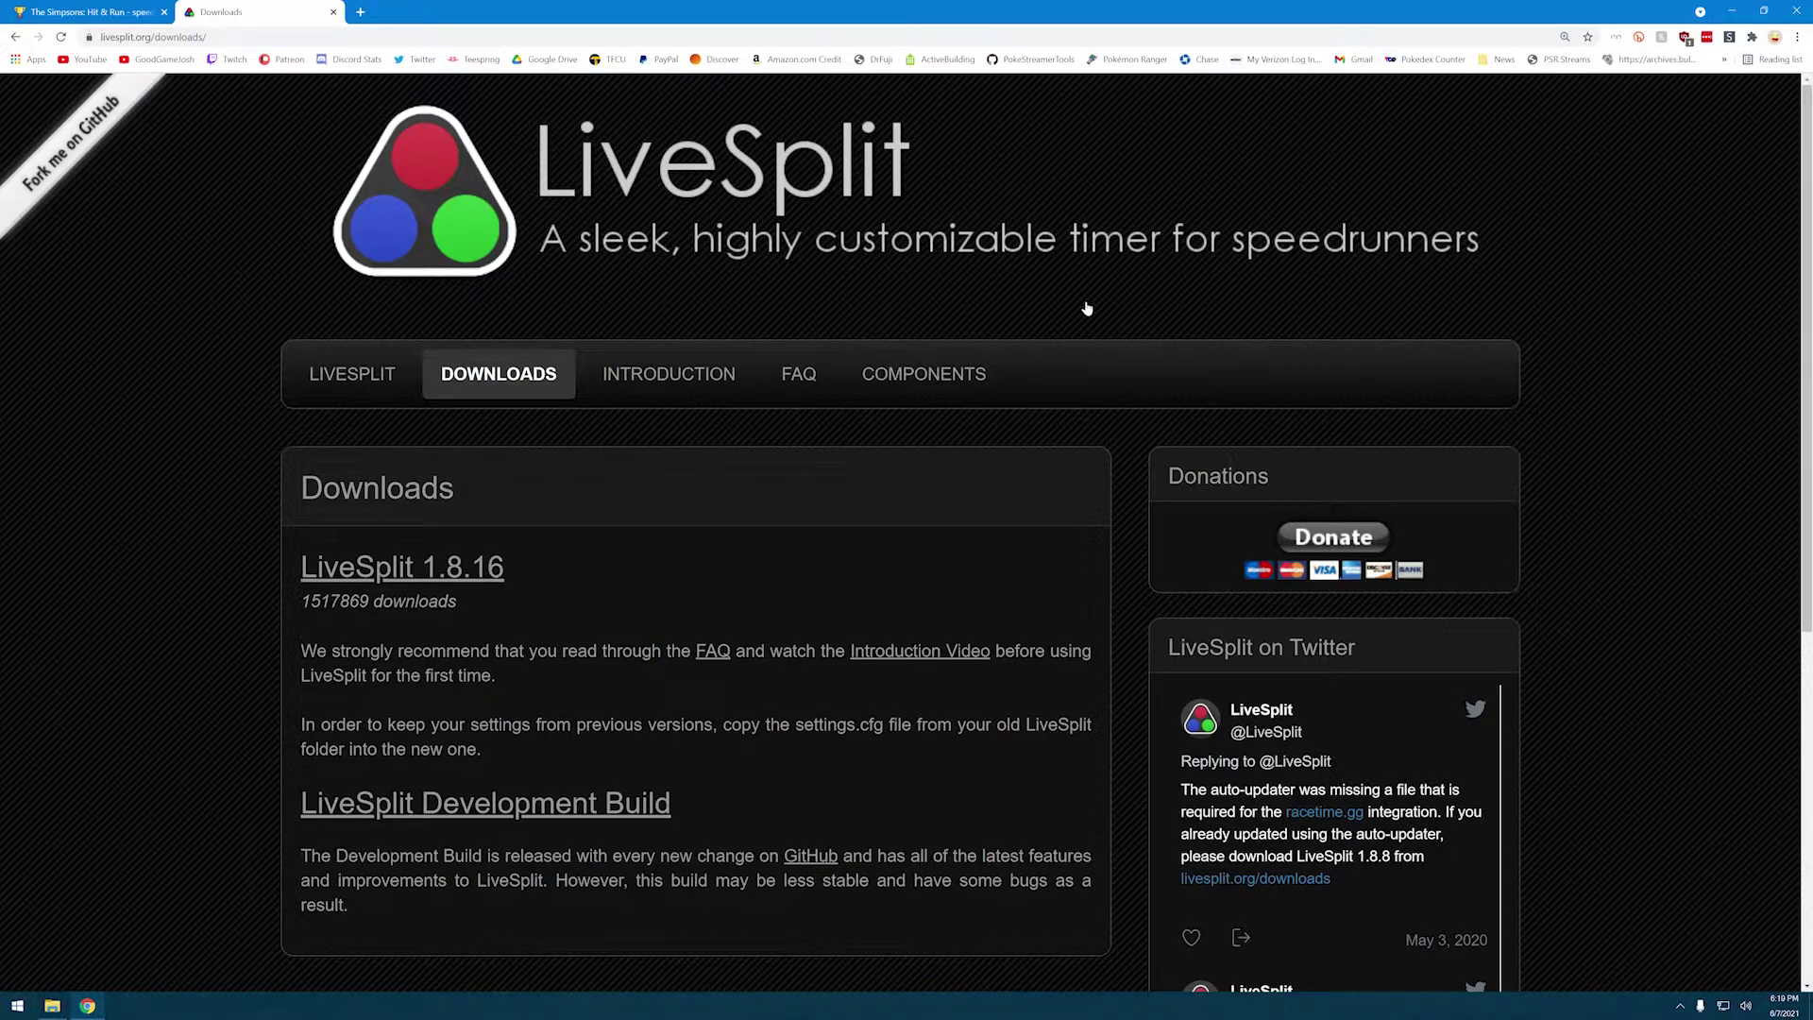
# Step: Minimize the browser and launch LiveSplit.exe from the LiveSplit Tutorial folder
pyautogui.click(1731, 10)
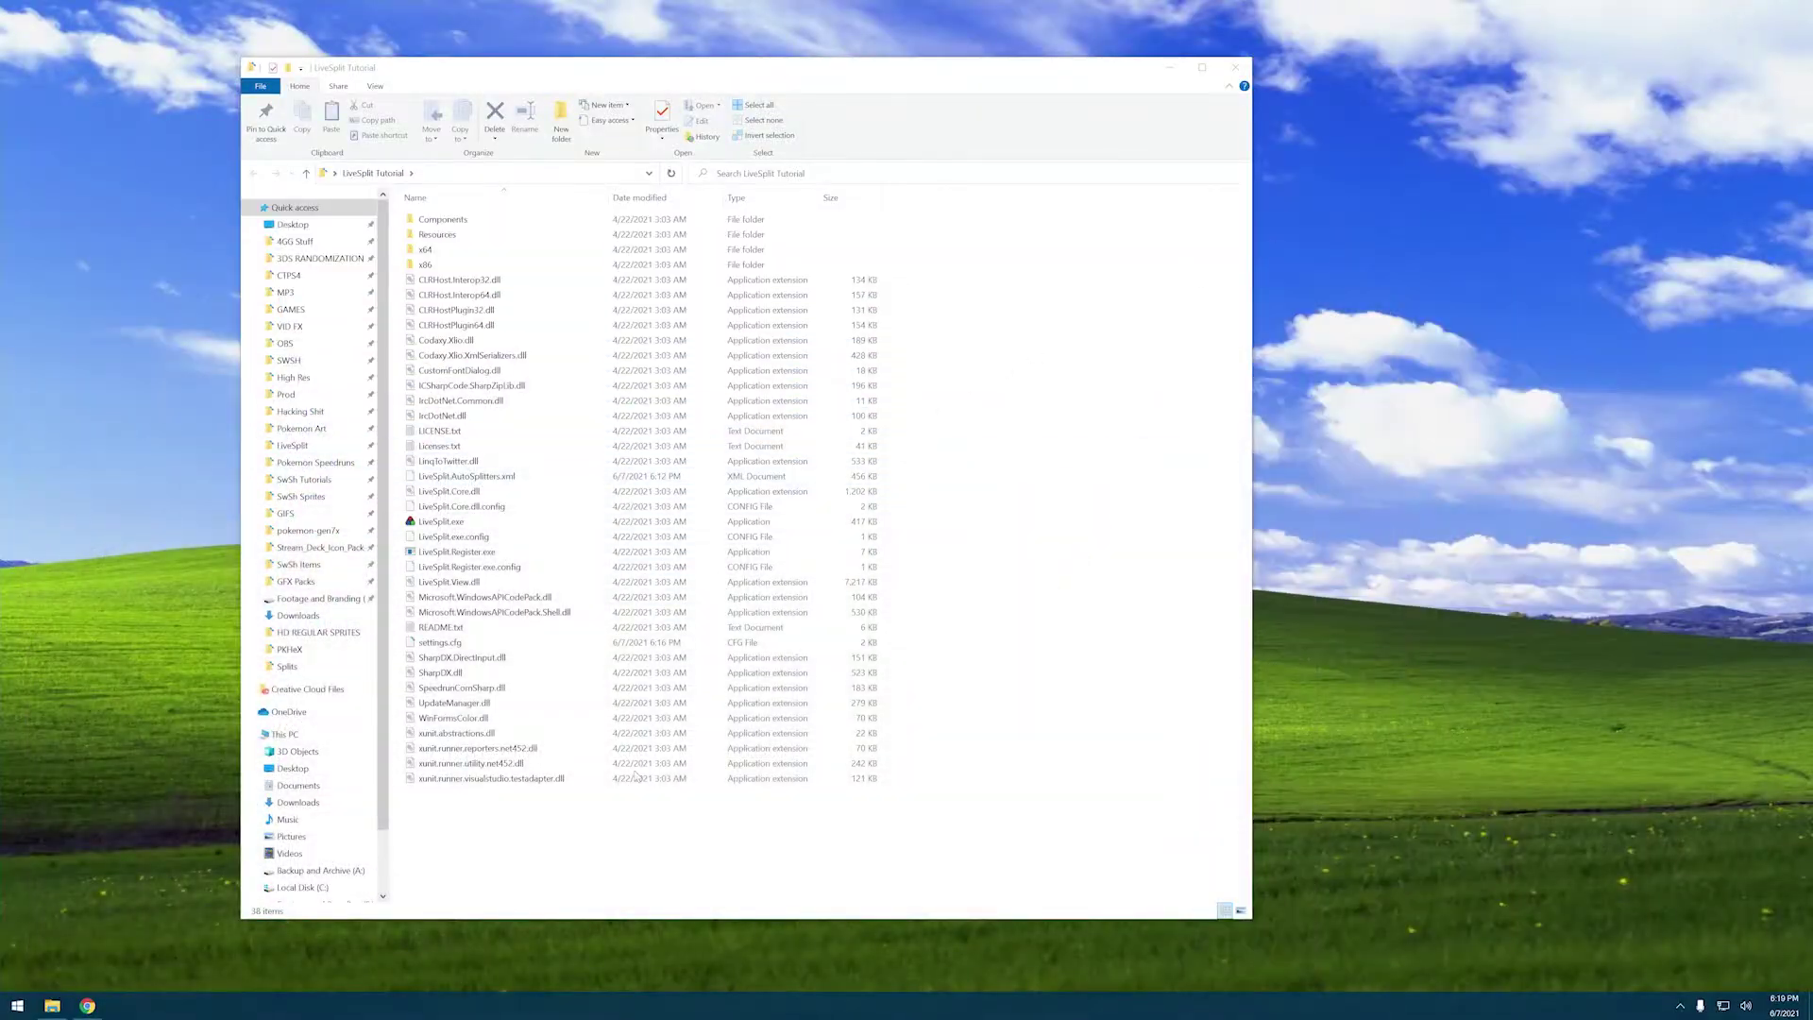
pyautogui.moveTo(487, 842); pyautogui.dragTo(448, 294)
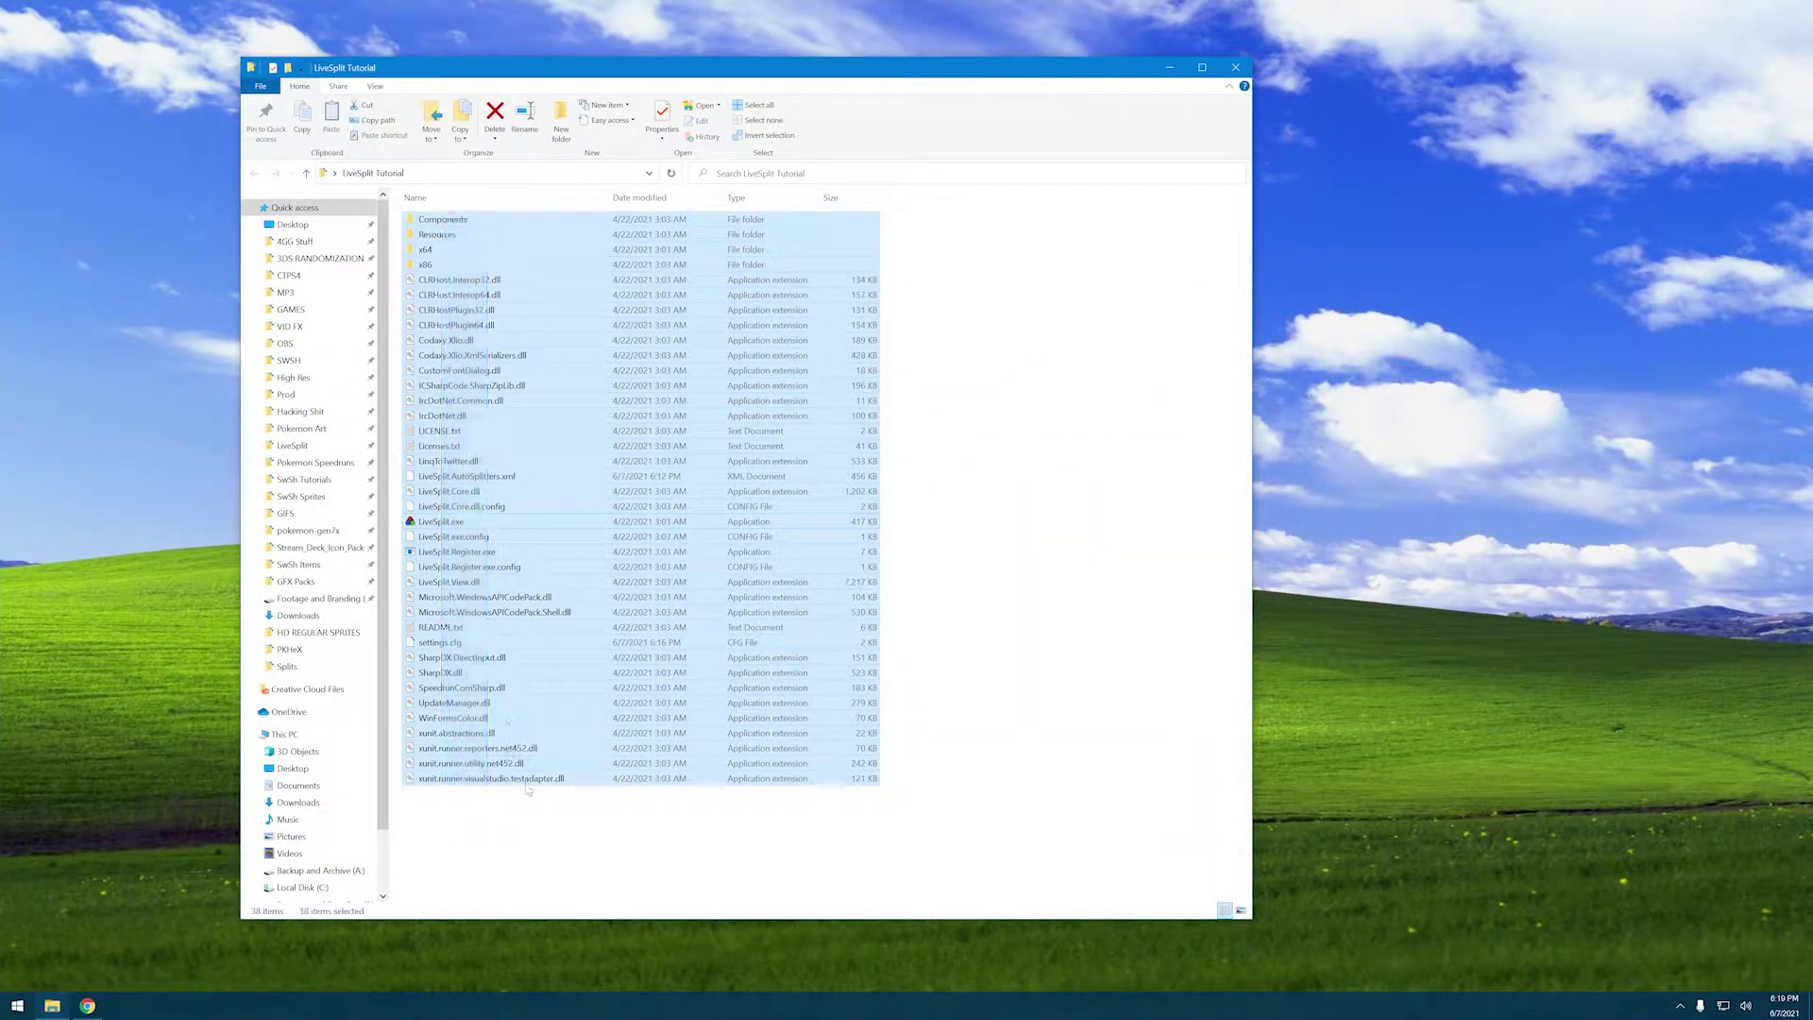
pyautogui.click(528, 789)
pyautogui.click(439, 523)
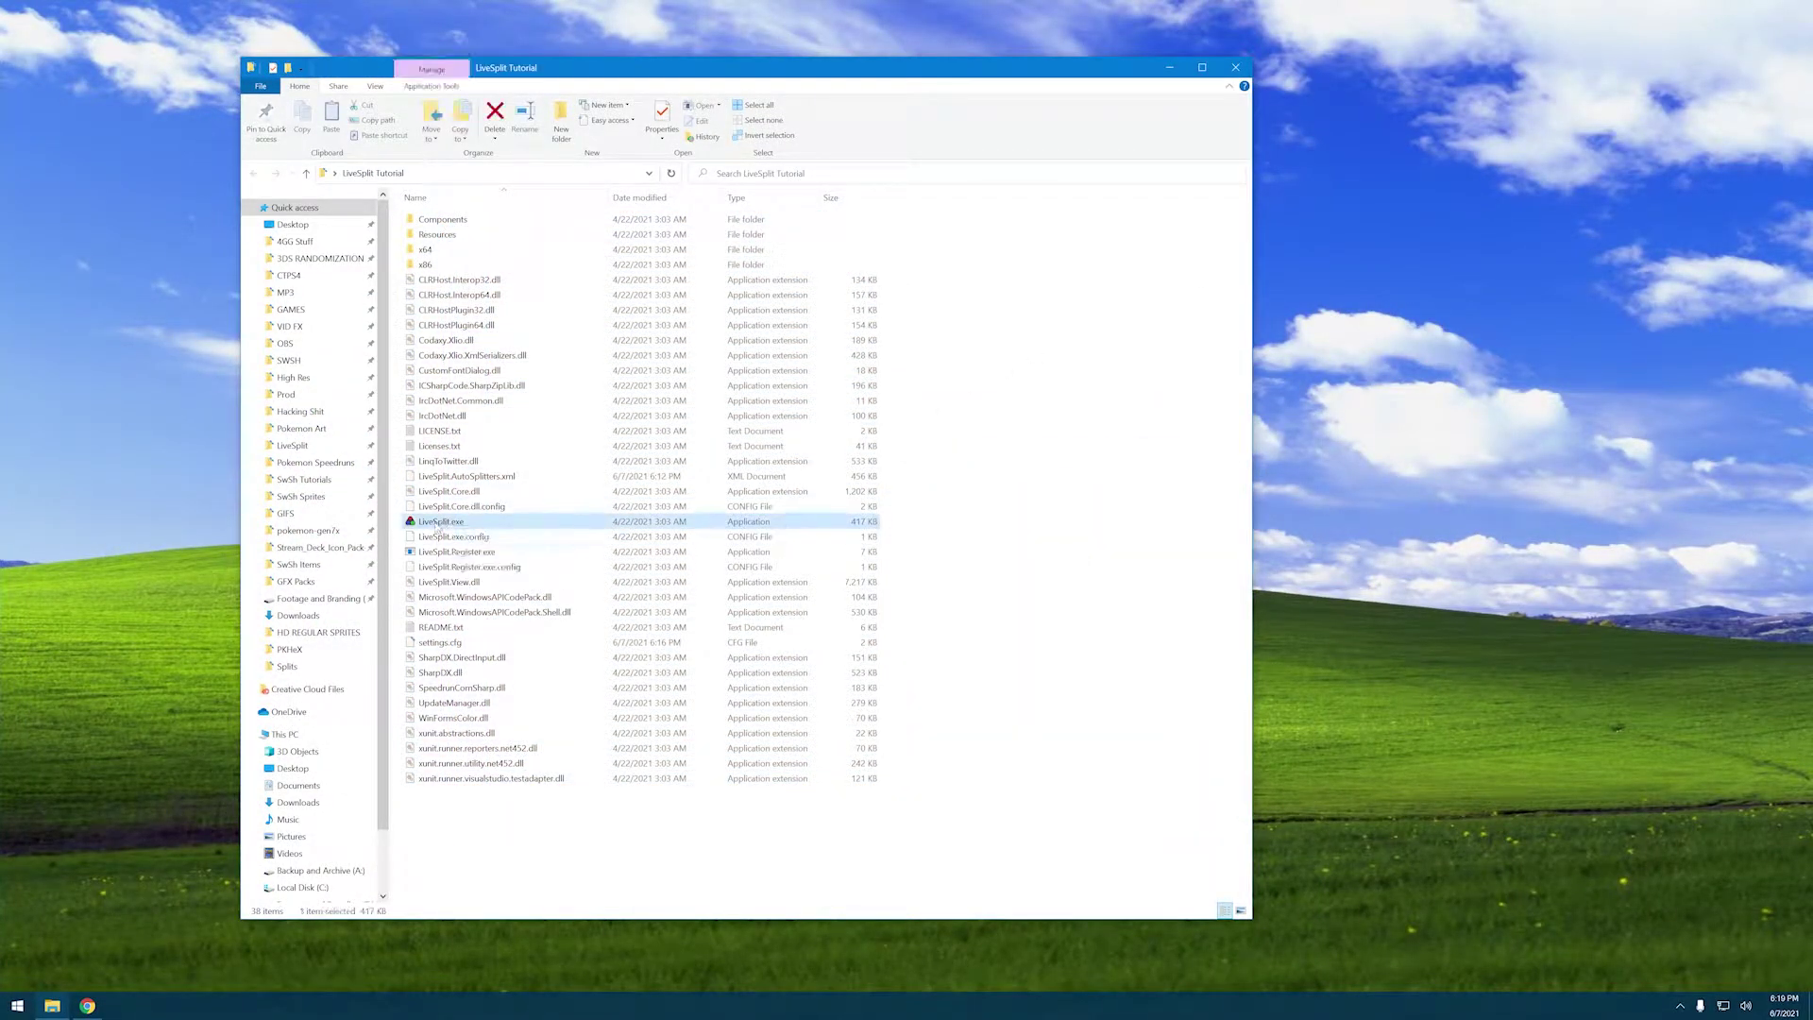
pyautogui.doubleClick(467, 526)
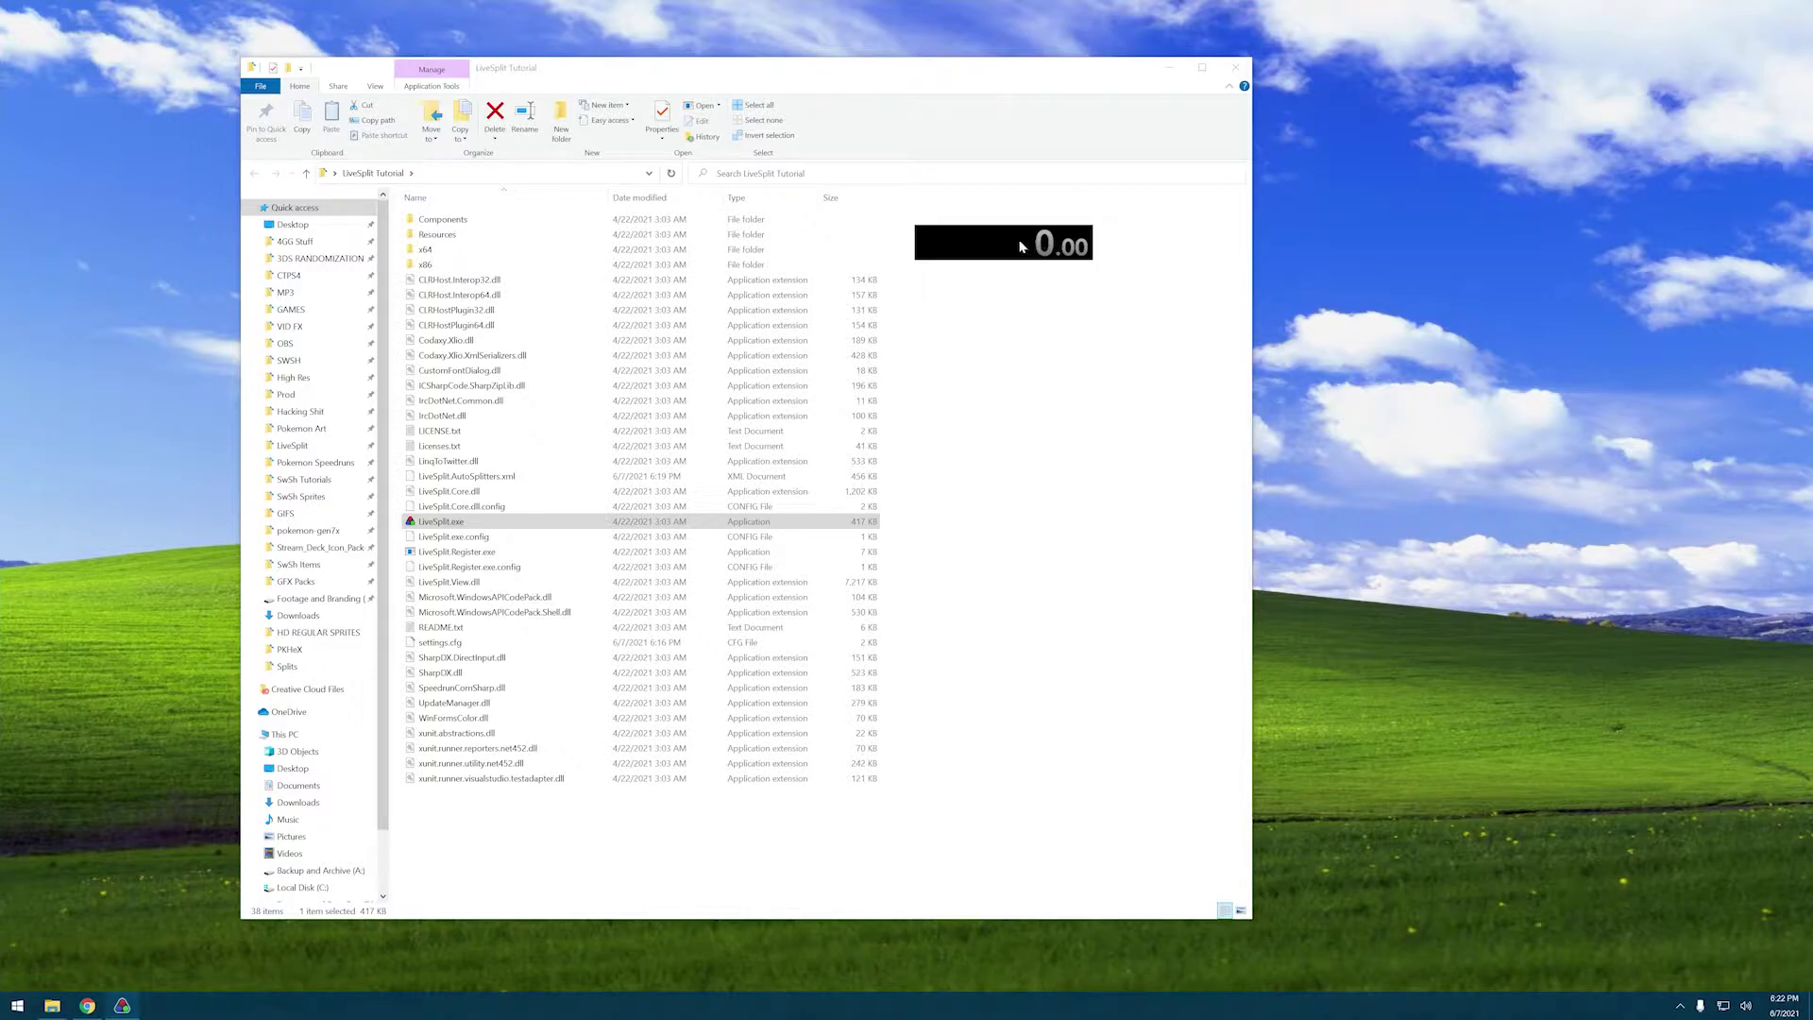
# Step: Open the timer's splits for editing and set the game name to Pokemon Omega Ruby and the run category to Any%
pyautogui.rightClick(1024, 243)
pyautogui.click(1050, 251)
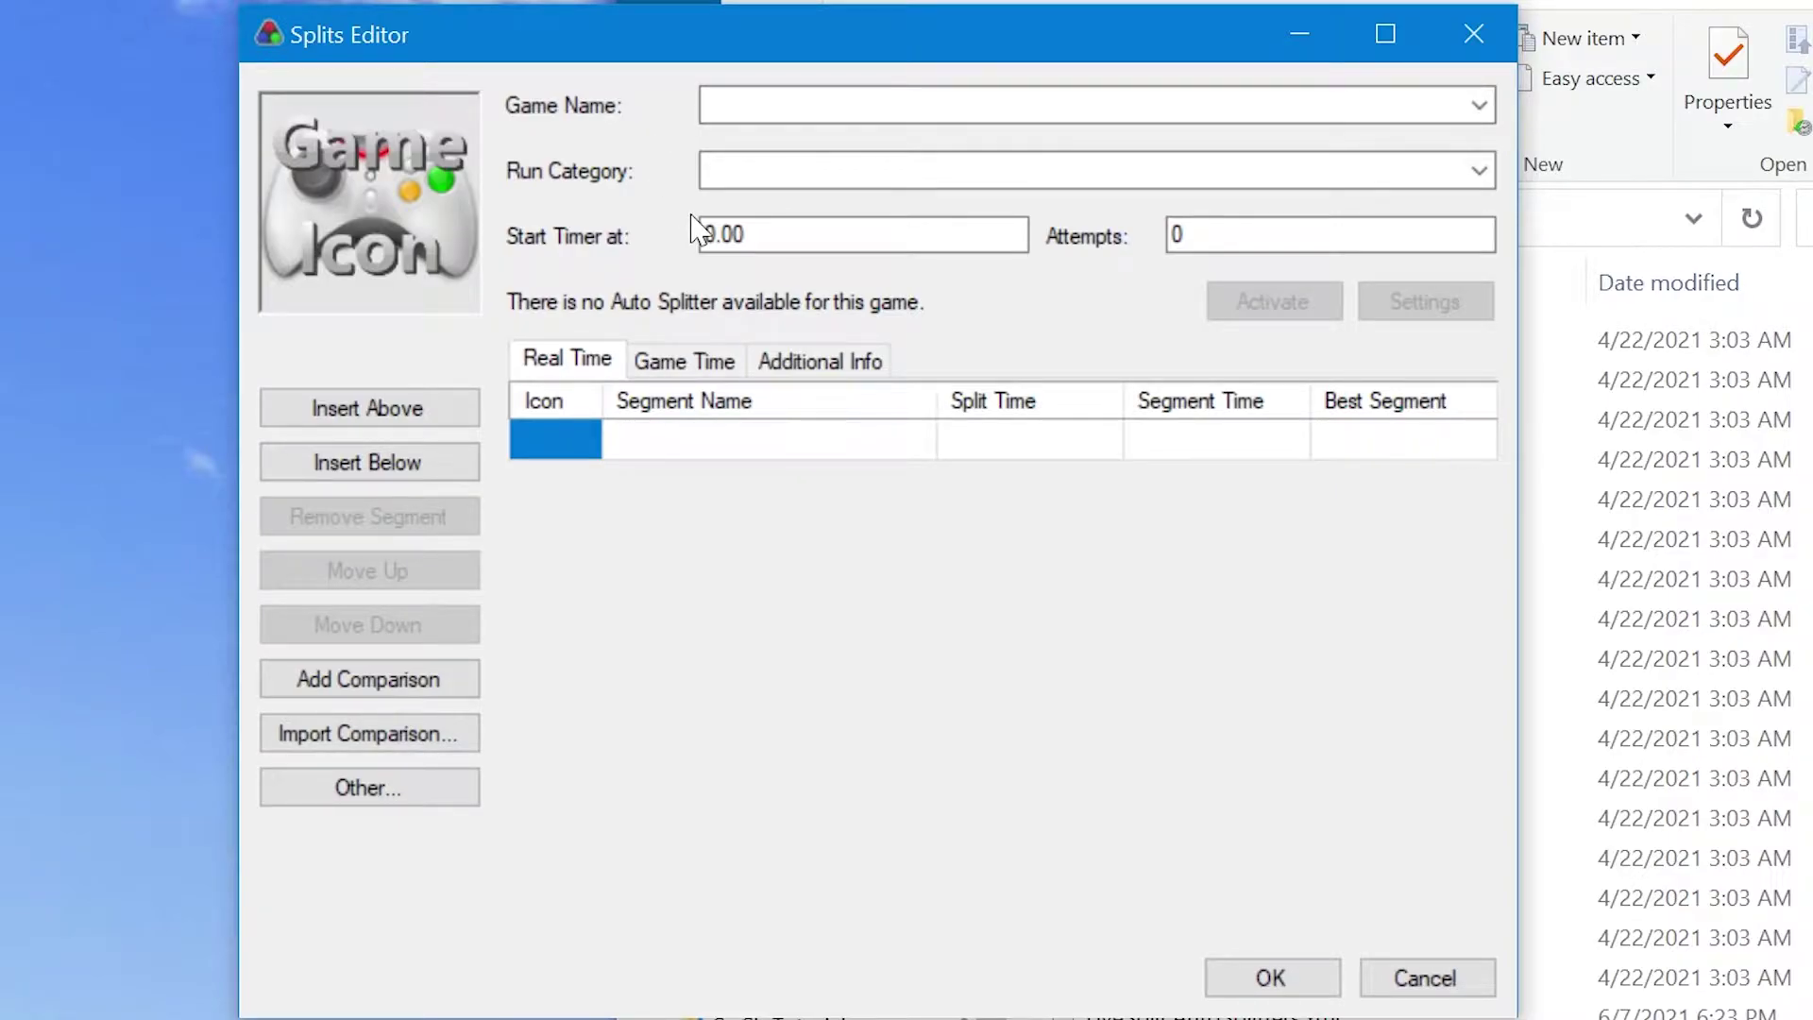
pyautogui.click(732, 105)
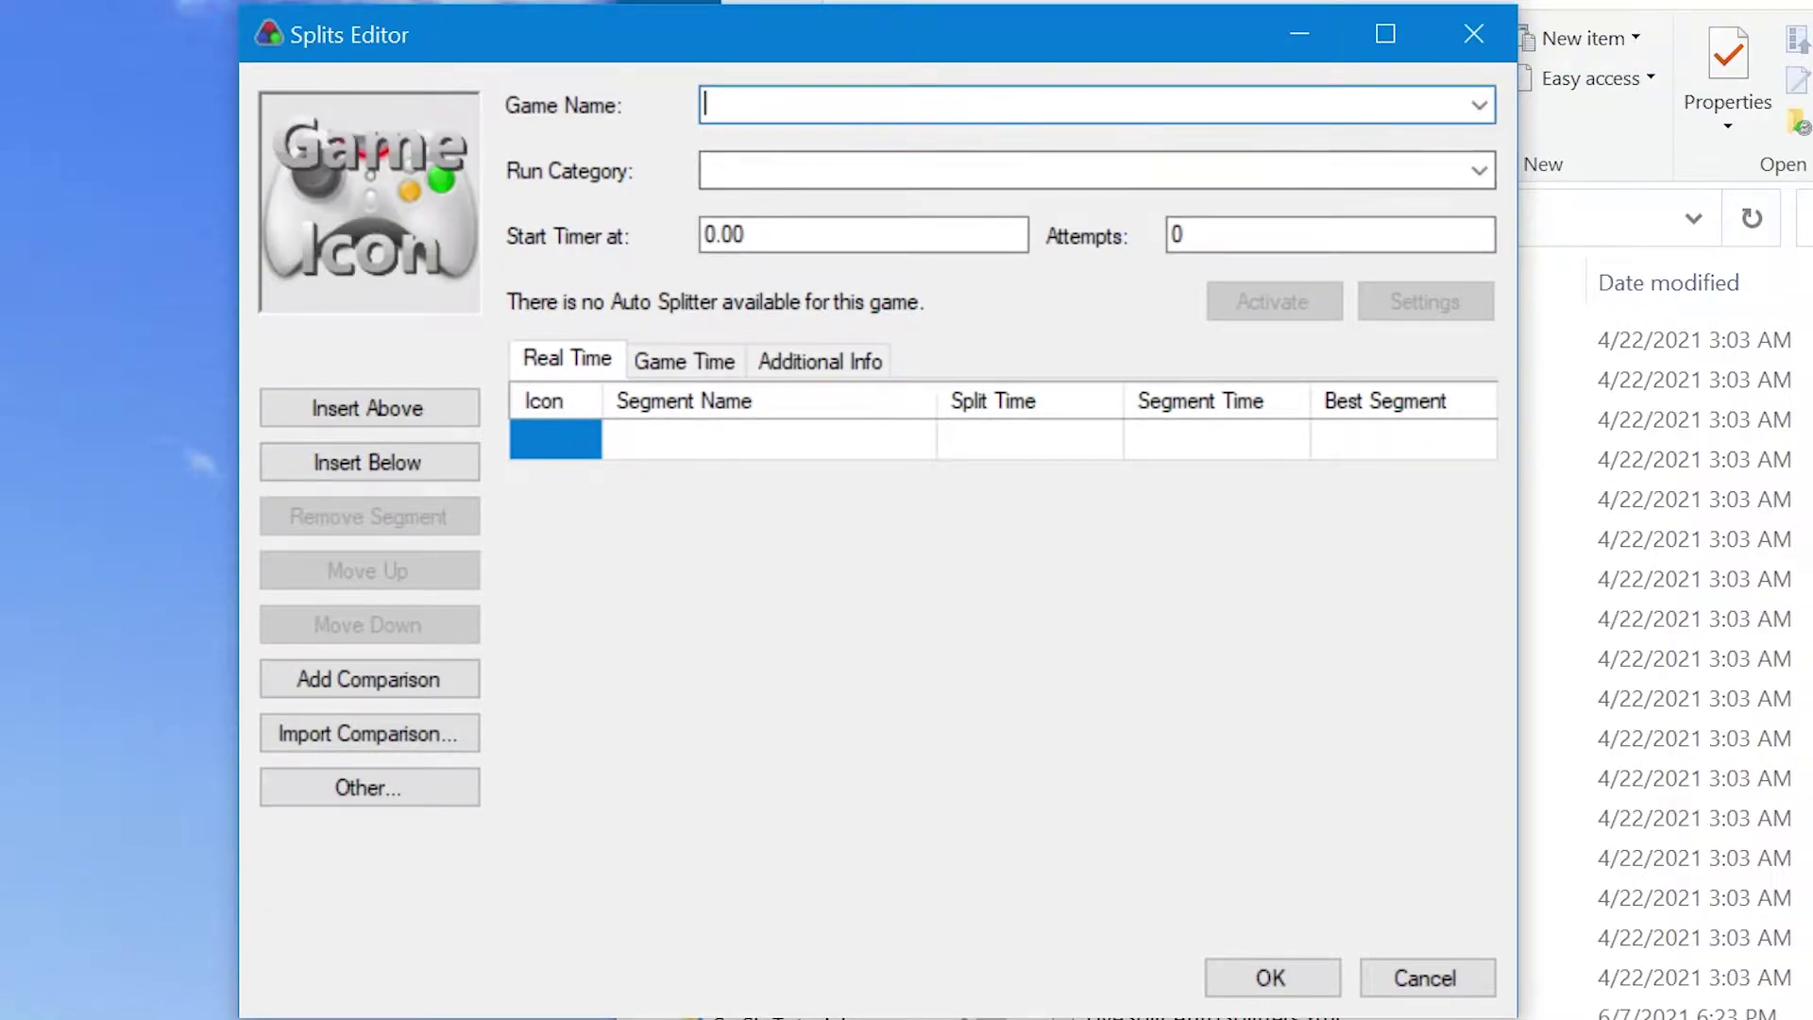
pyautogui.write('Pokem')
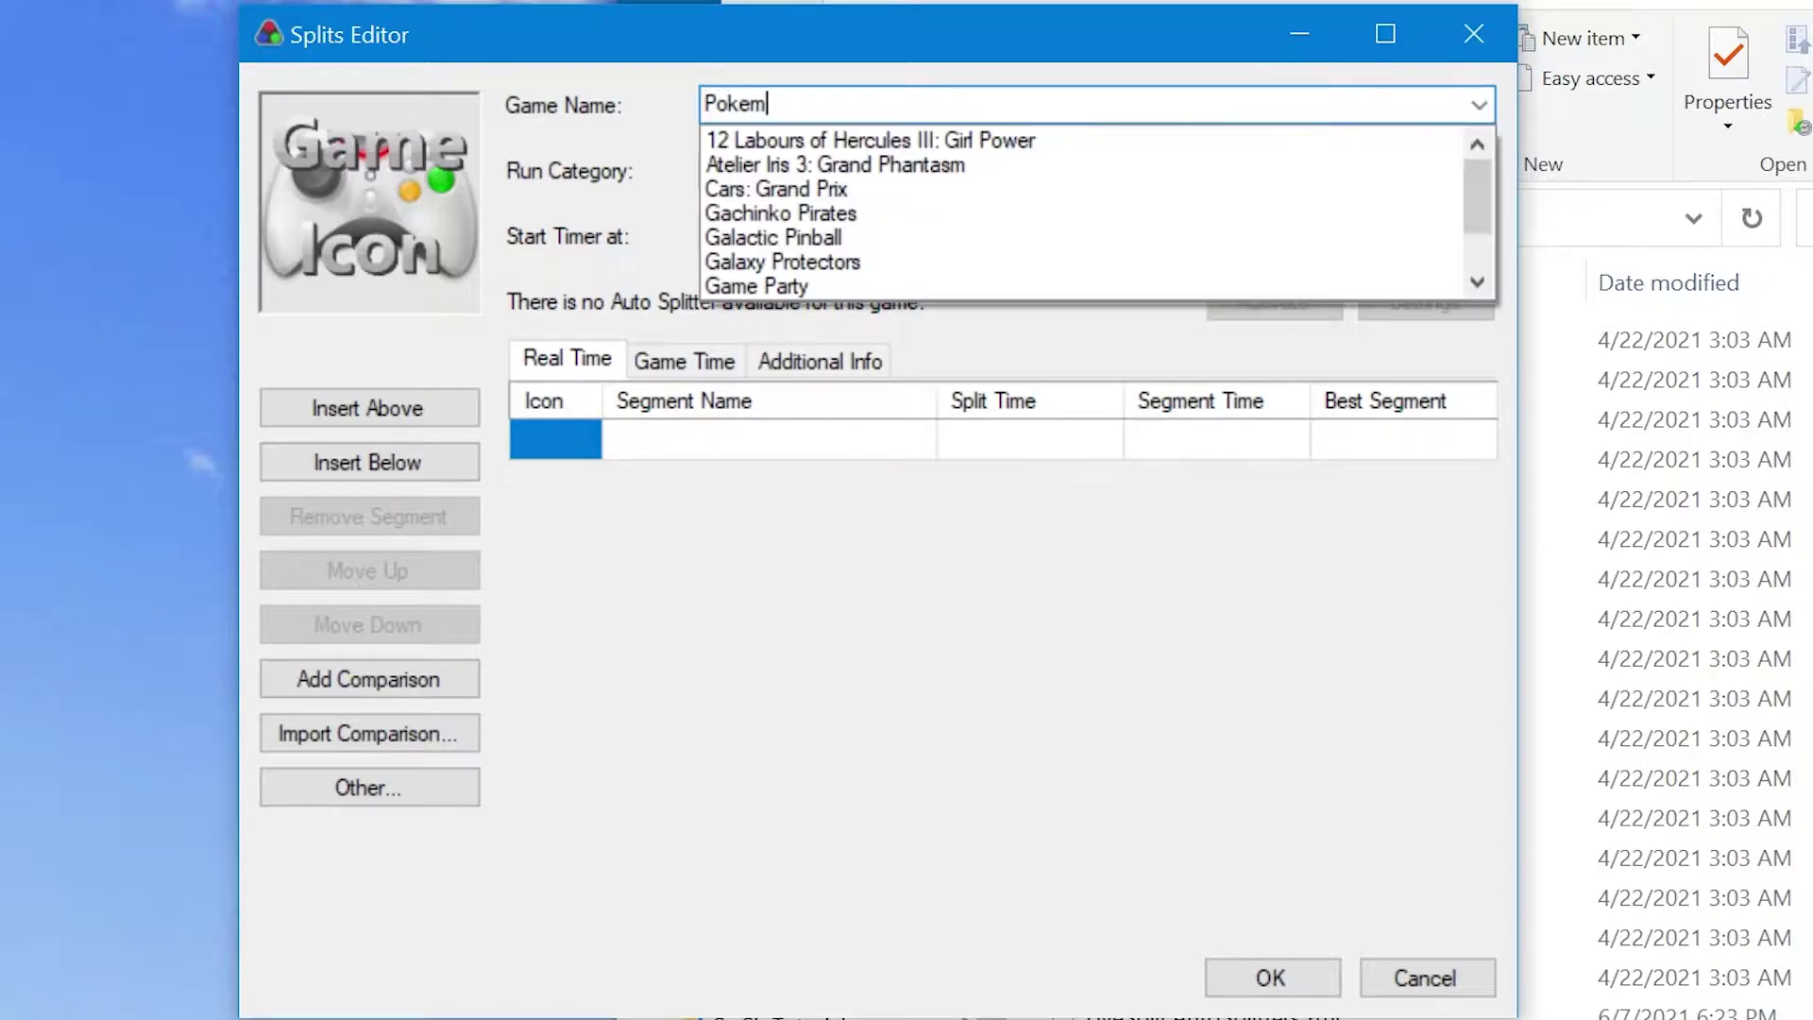
pyautogui.write('on Om')
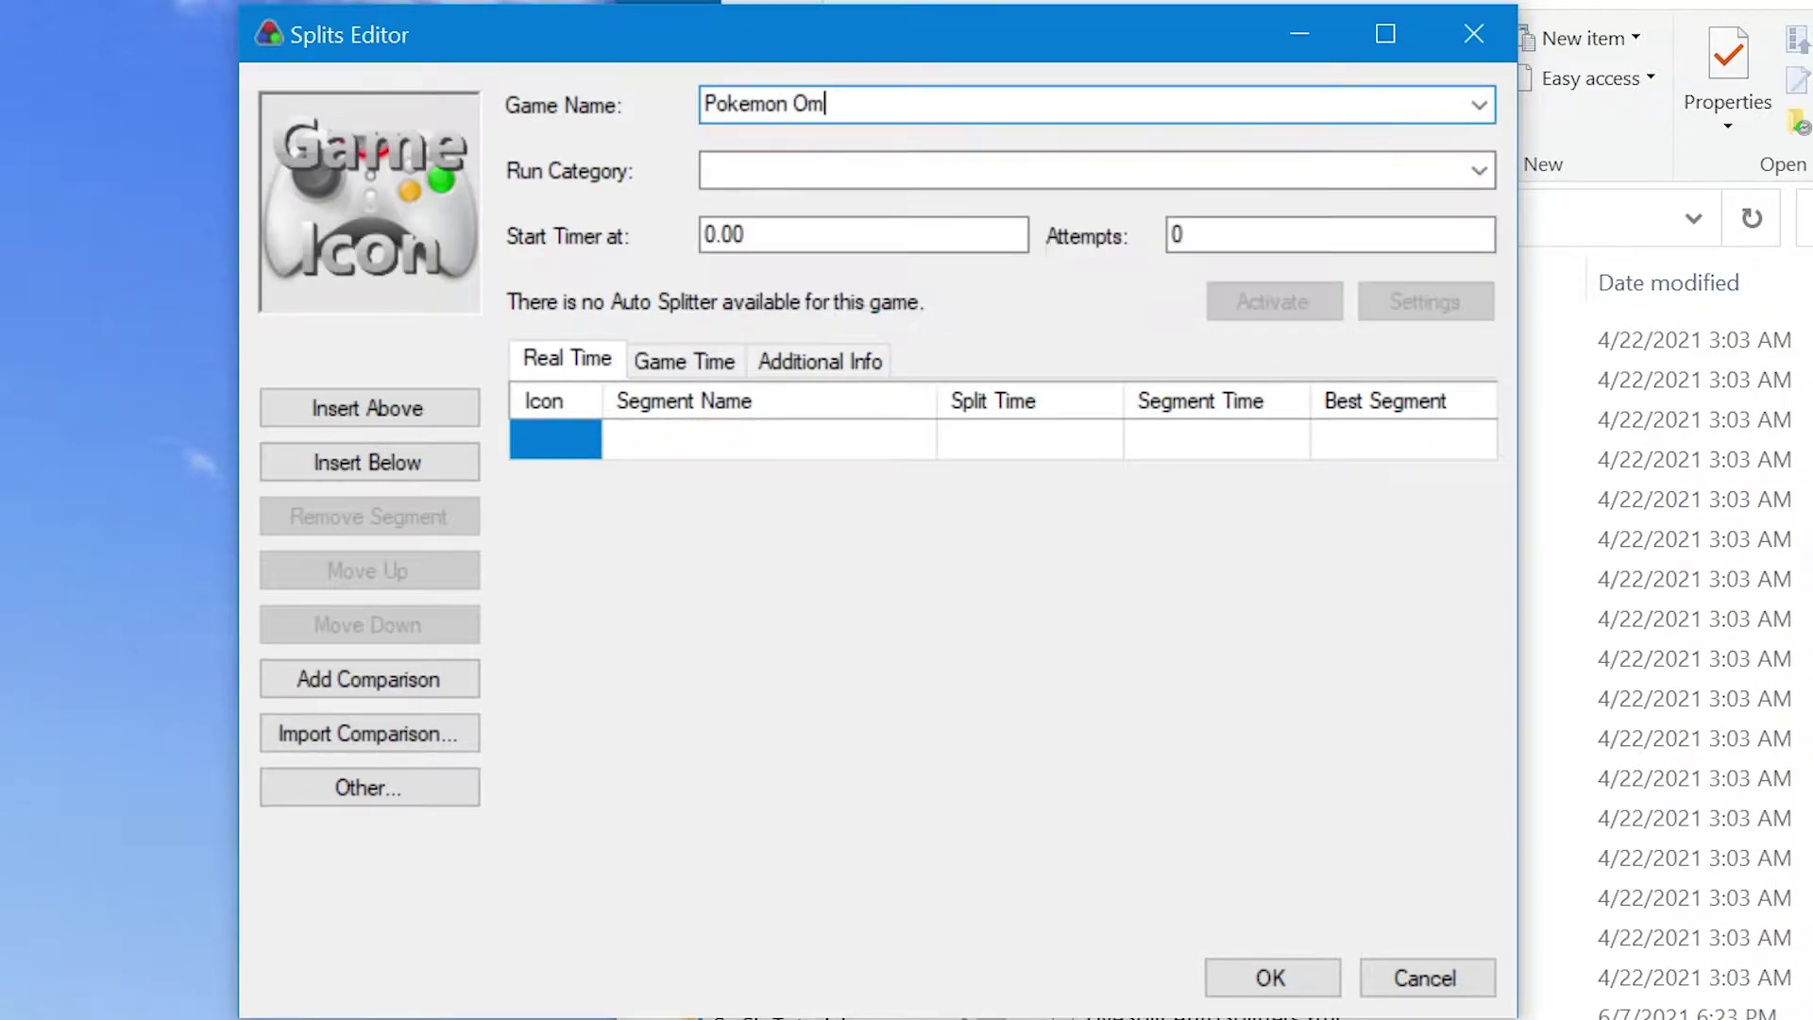
pyautogui.write('ega Ruby')
pyautogui.click(1085, 170)
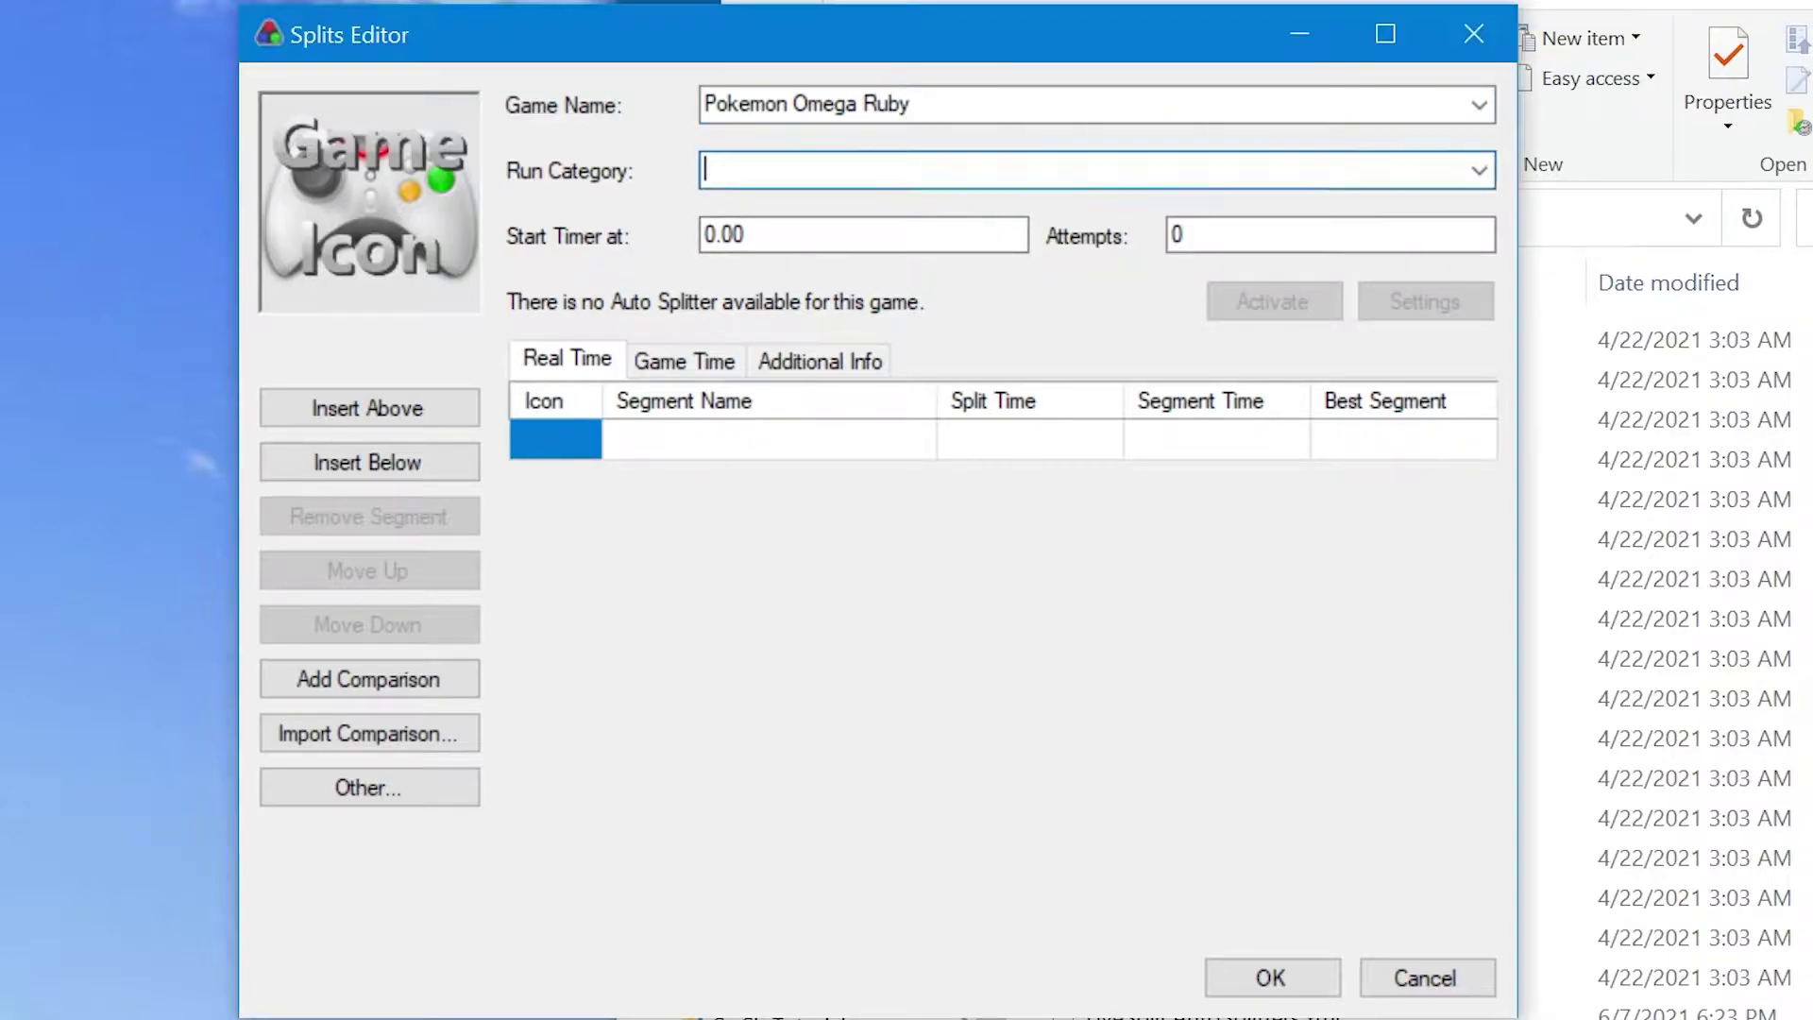
pyautogui.write('Any%')
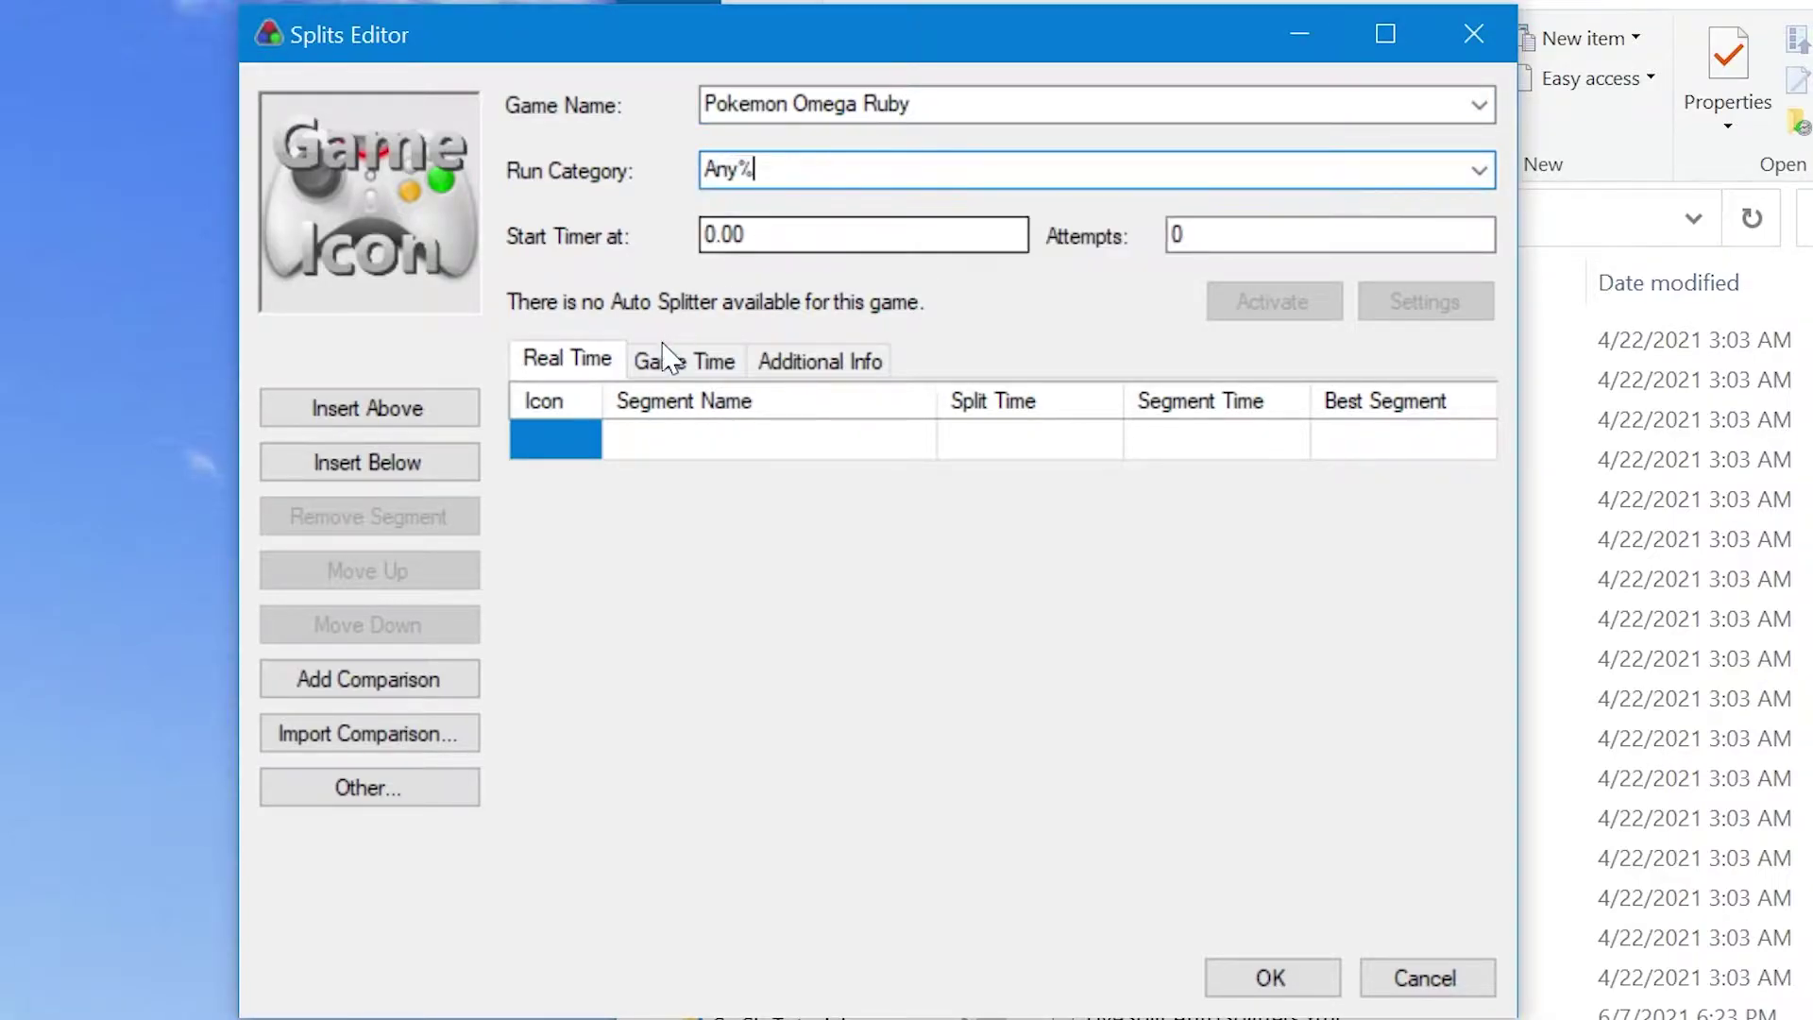
# Step: Name the first segment Roxanne
pyautogui.click(665, 439)
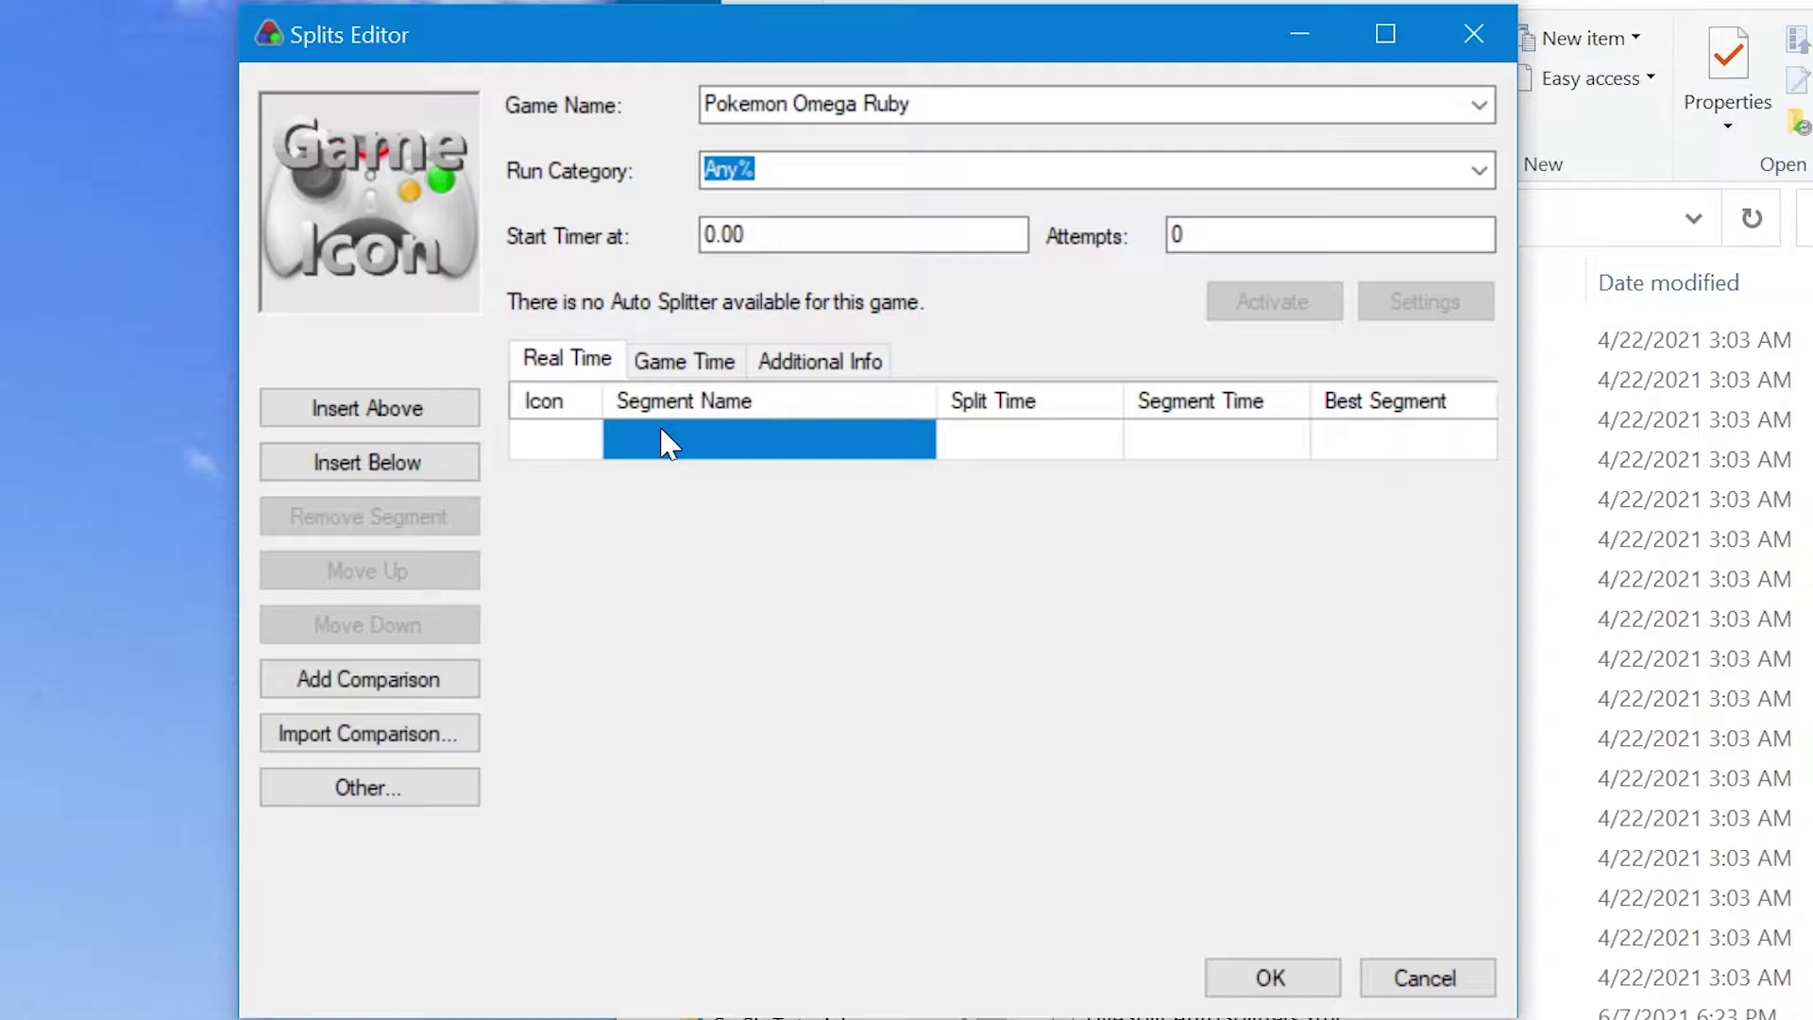
pyautogui.write('Roxanne')
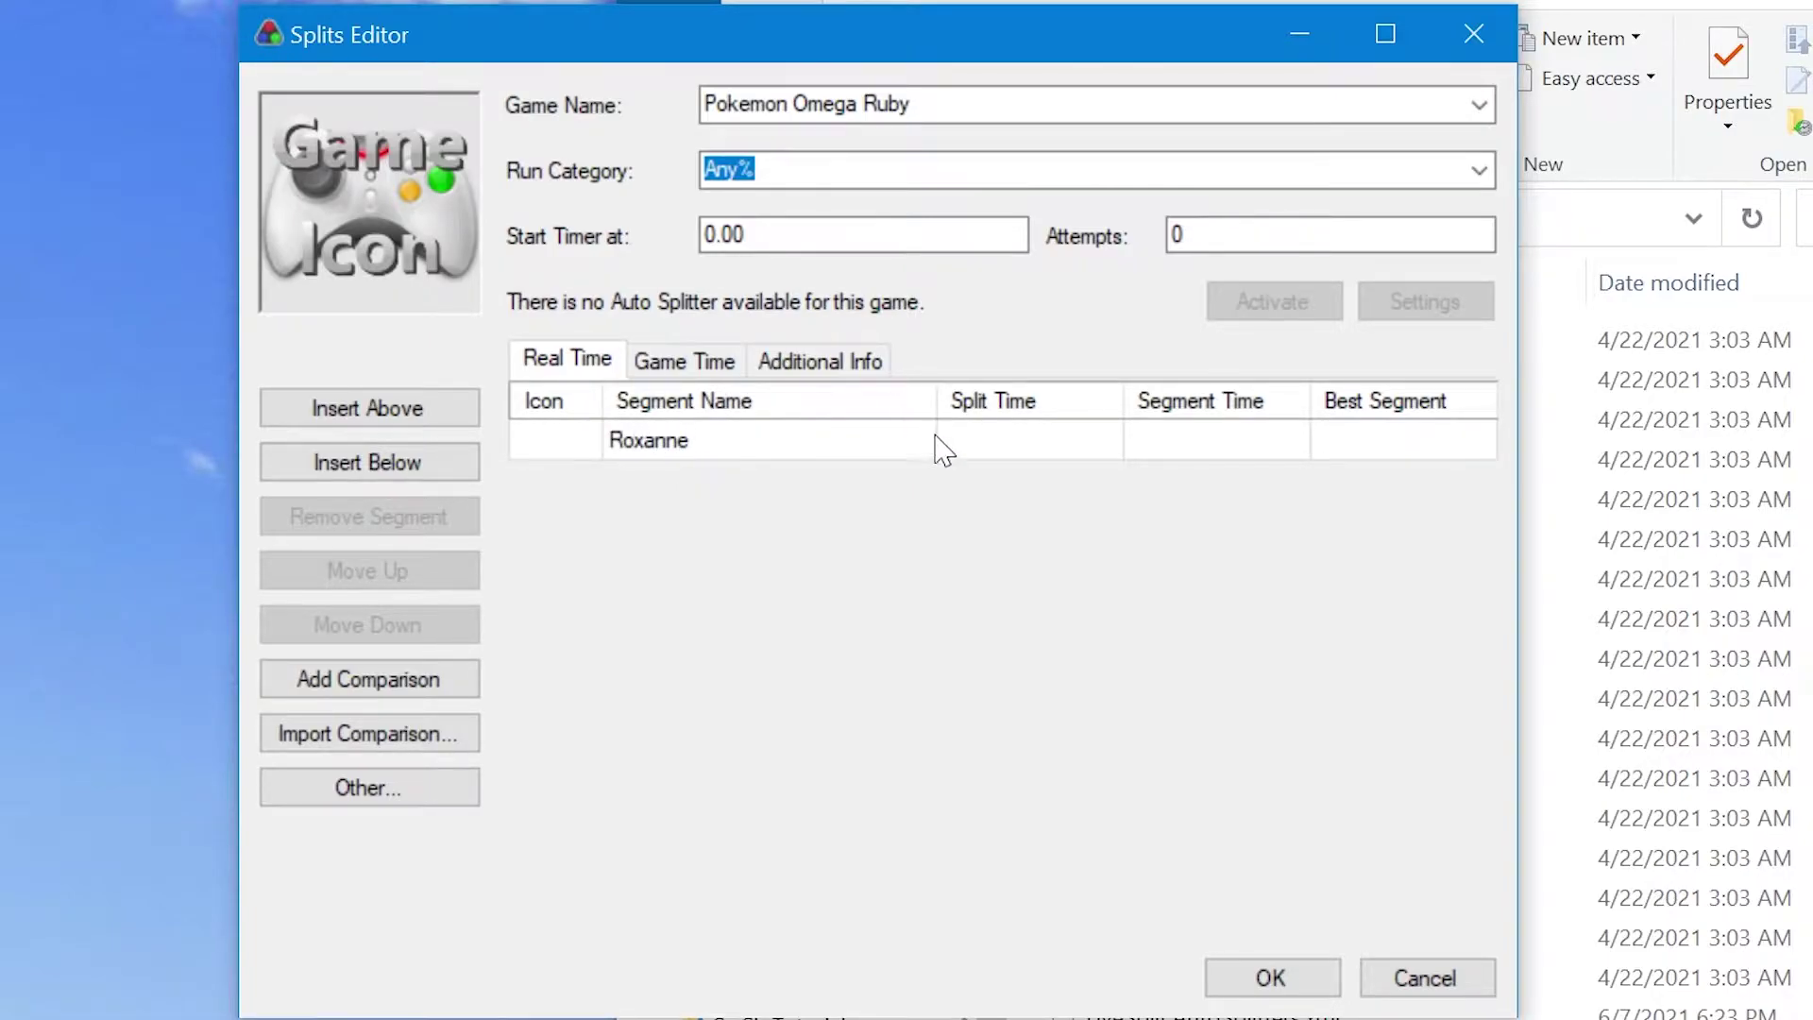
pyautogui.click(548, 447)
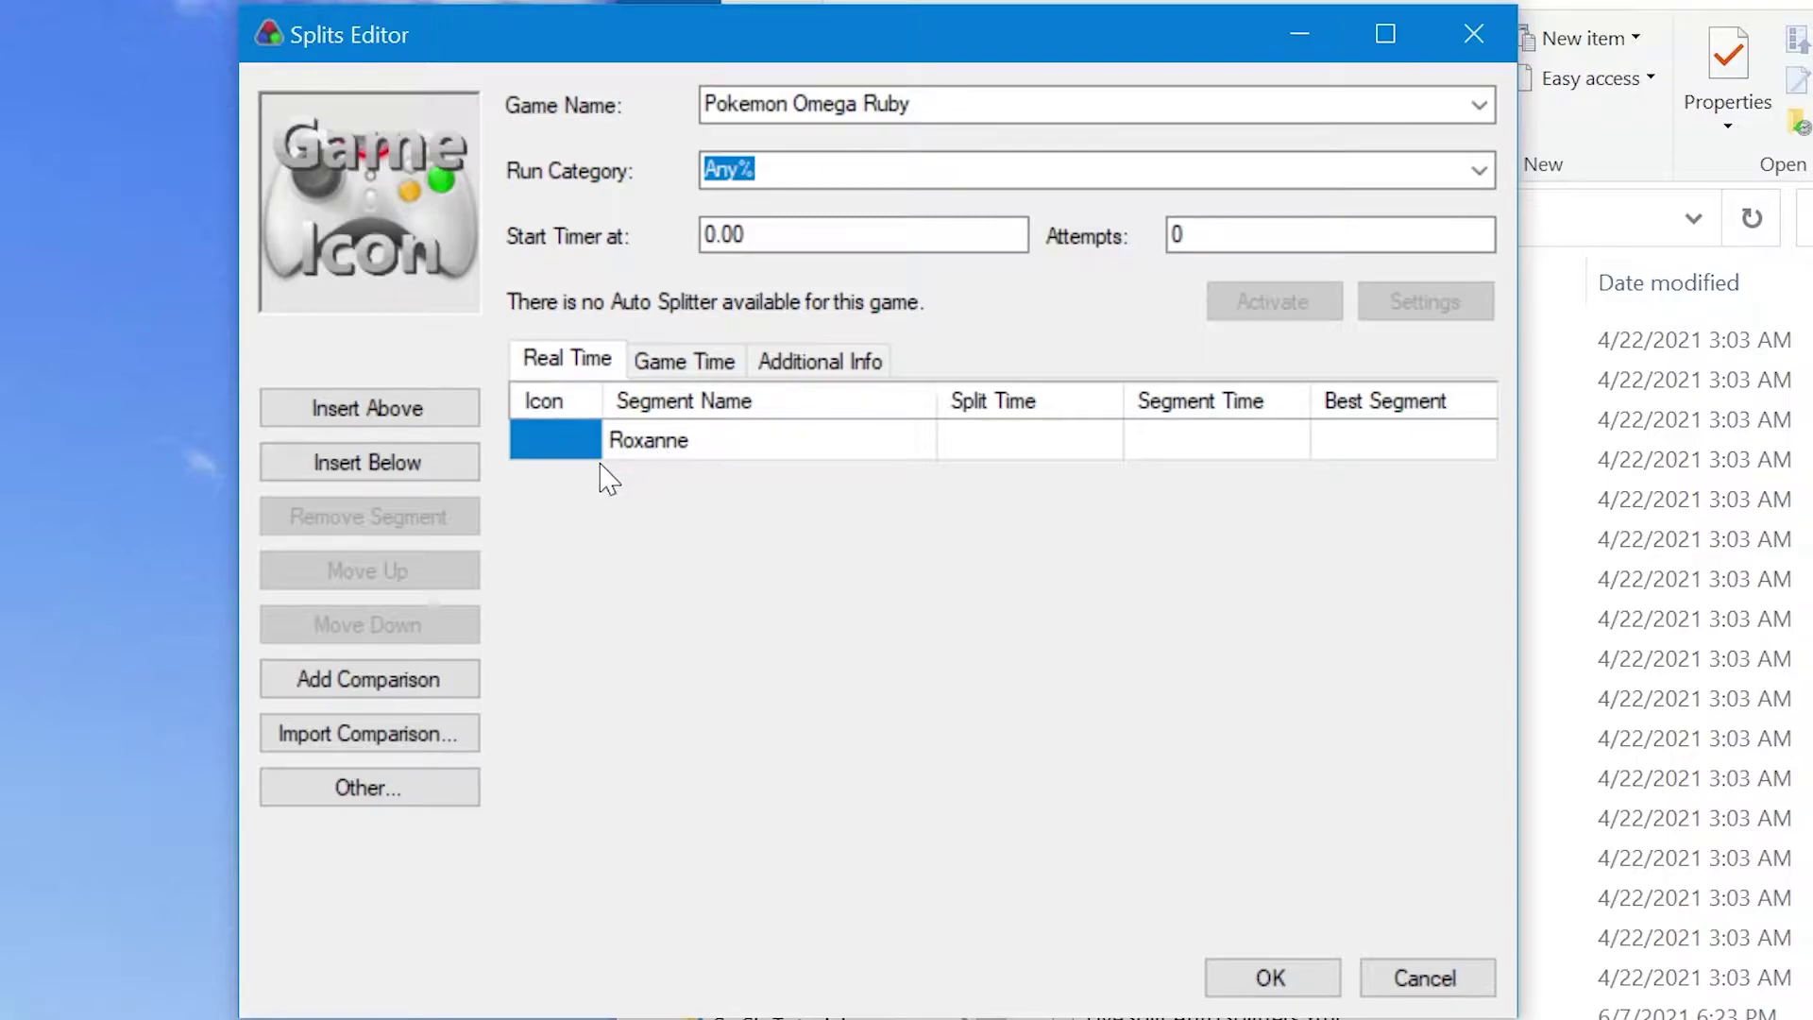
# Step: Insert seven empty segments below the Roxanne segment
pyautogui.click(412, 479)
pyautogui.click(437, 469)
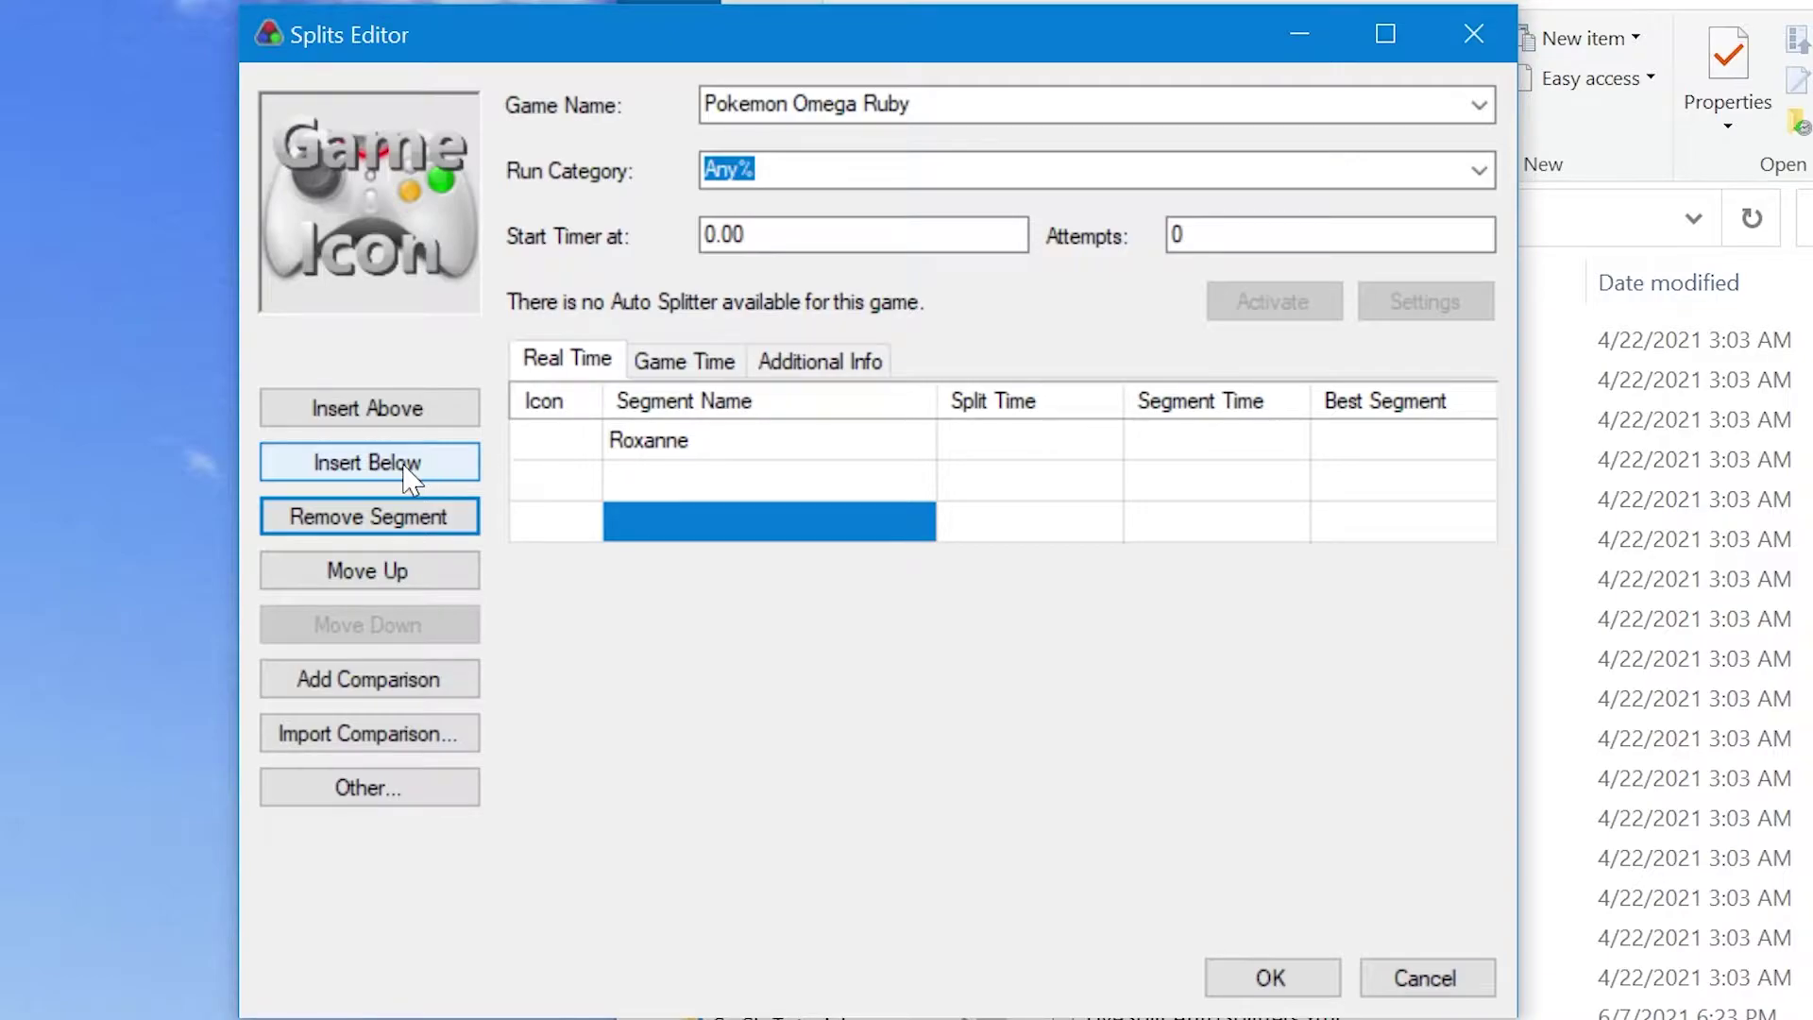
pyautogui.click(407, 472)
pyautogui.click(408, 473)
pyautogui.click(408, 472)
pyautogui.click(408, 472)
pyautogui.click(407, 472)
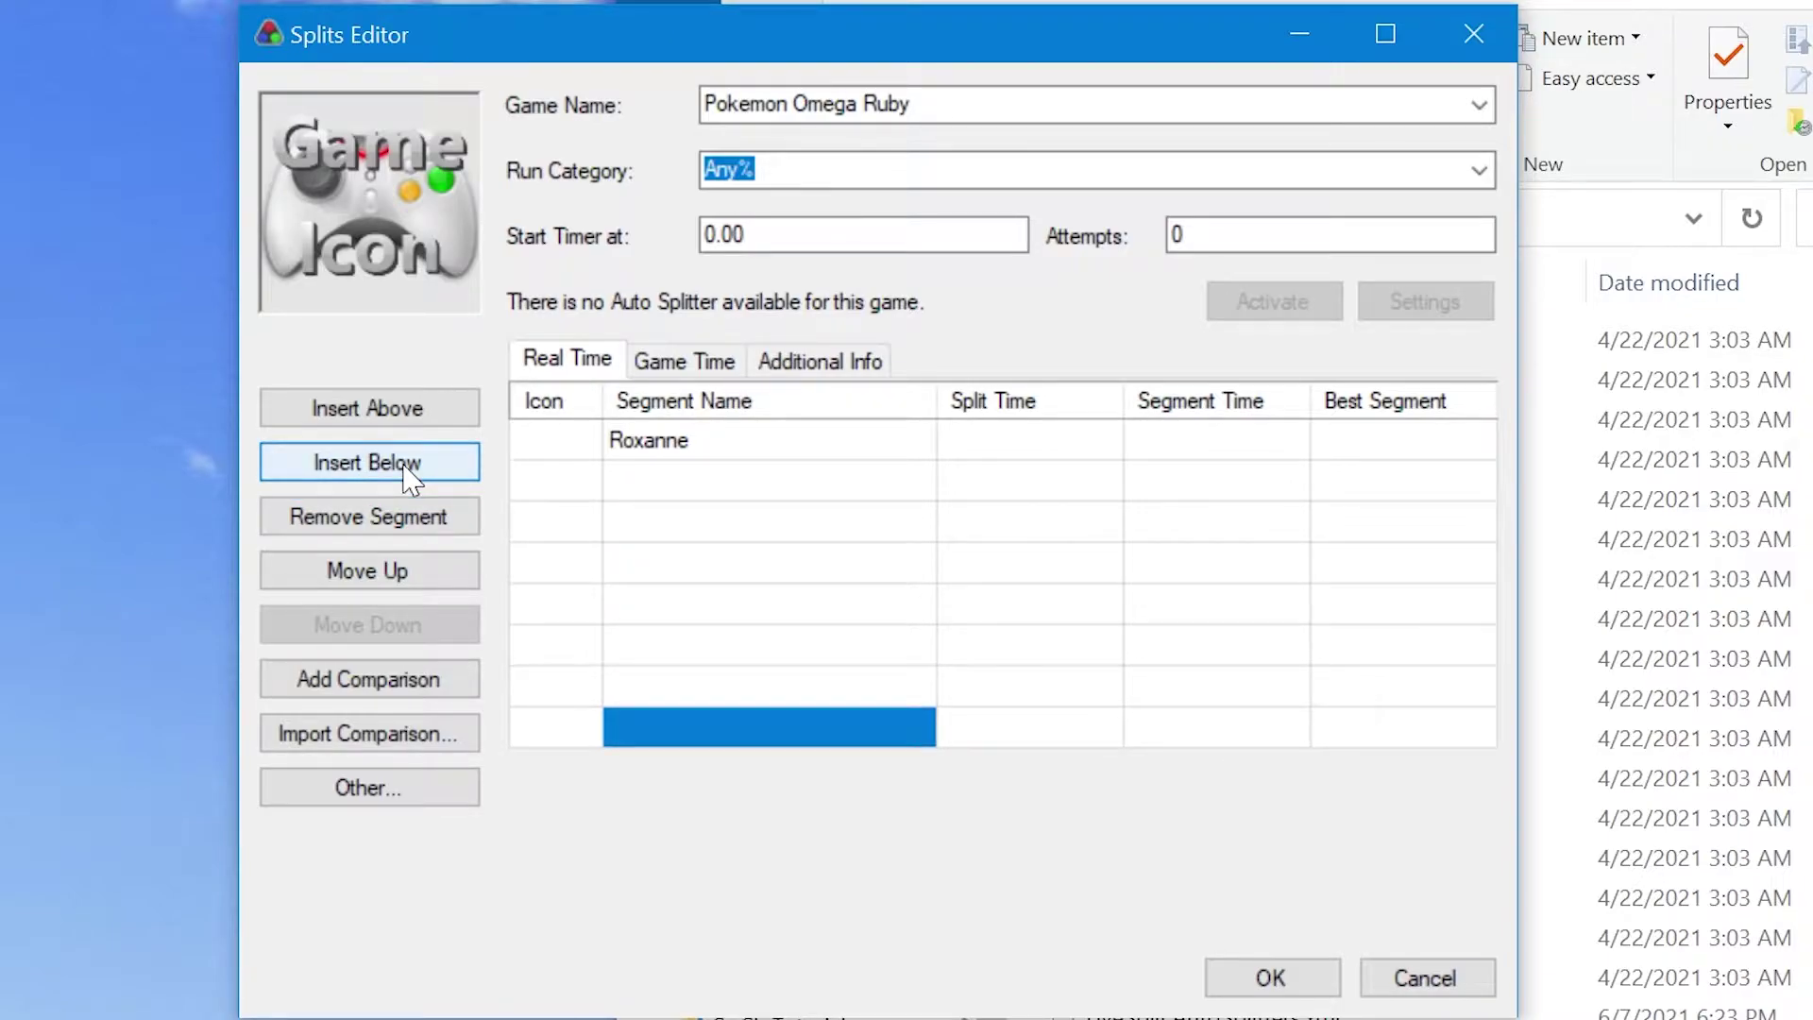
# Step: Name the four segments following Roxanne 2, 3, 4 and 5
pyautogui.click(740, 487)
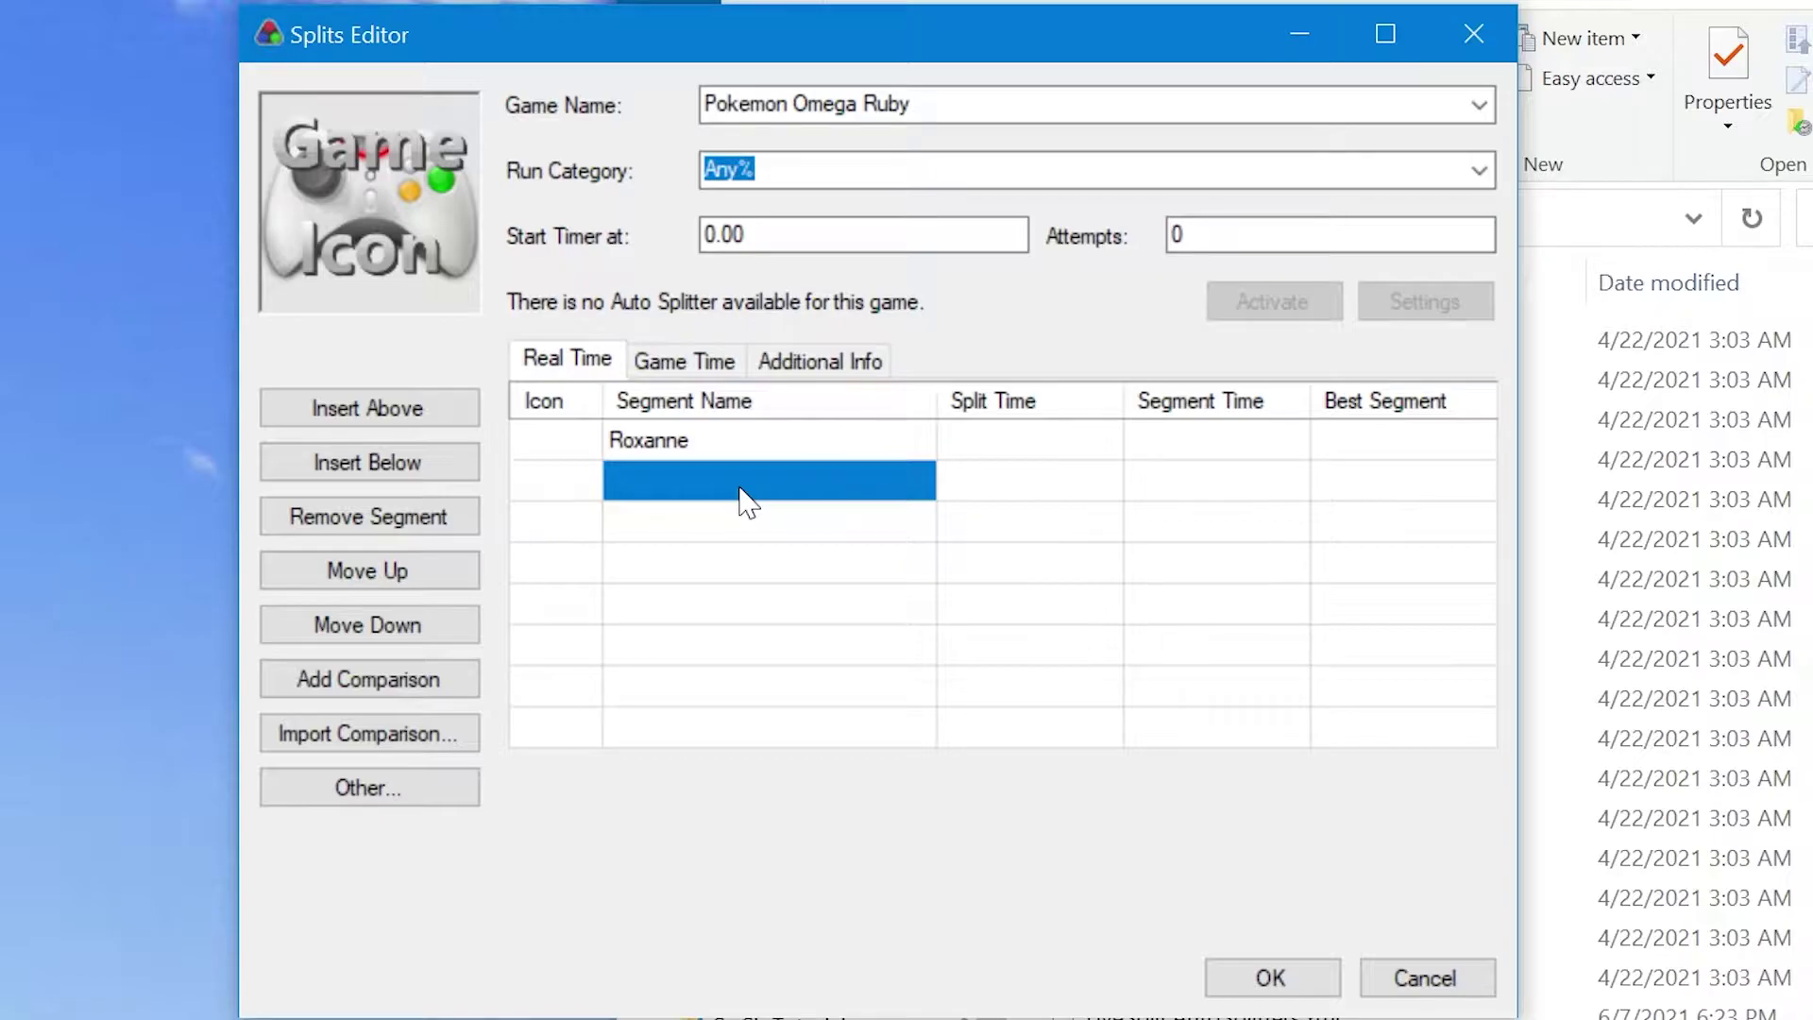
pyautogui.write('2')
pyautogui.press('Return')
pyautogui.write('3')
pyautogui.press('Return')
pyautogui.write('4')
pyautogui.press('Return')
pyautogui.write('5')
pyautogui.press('Return')
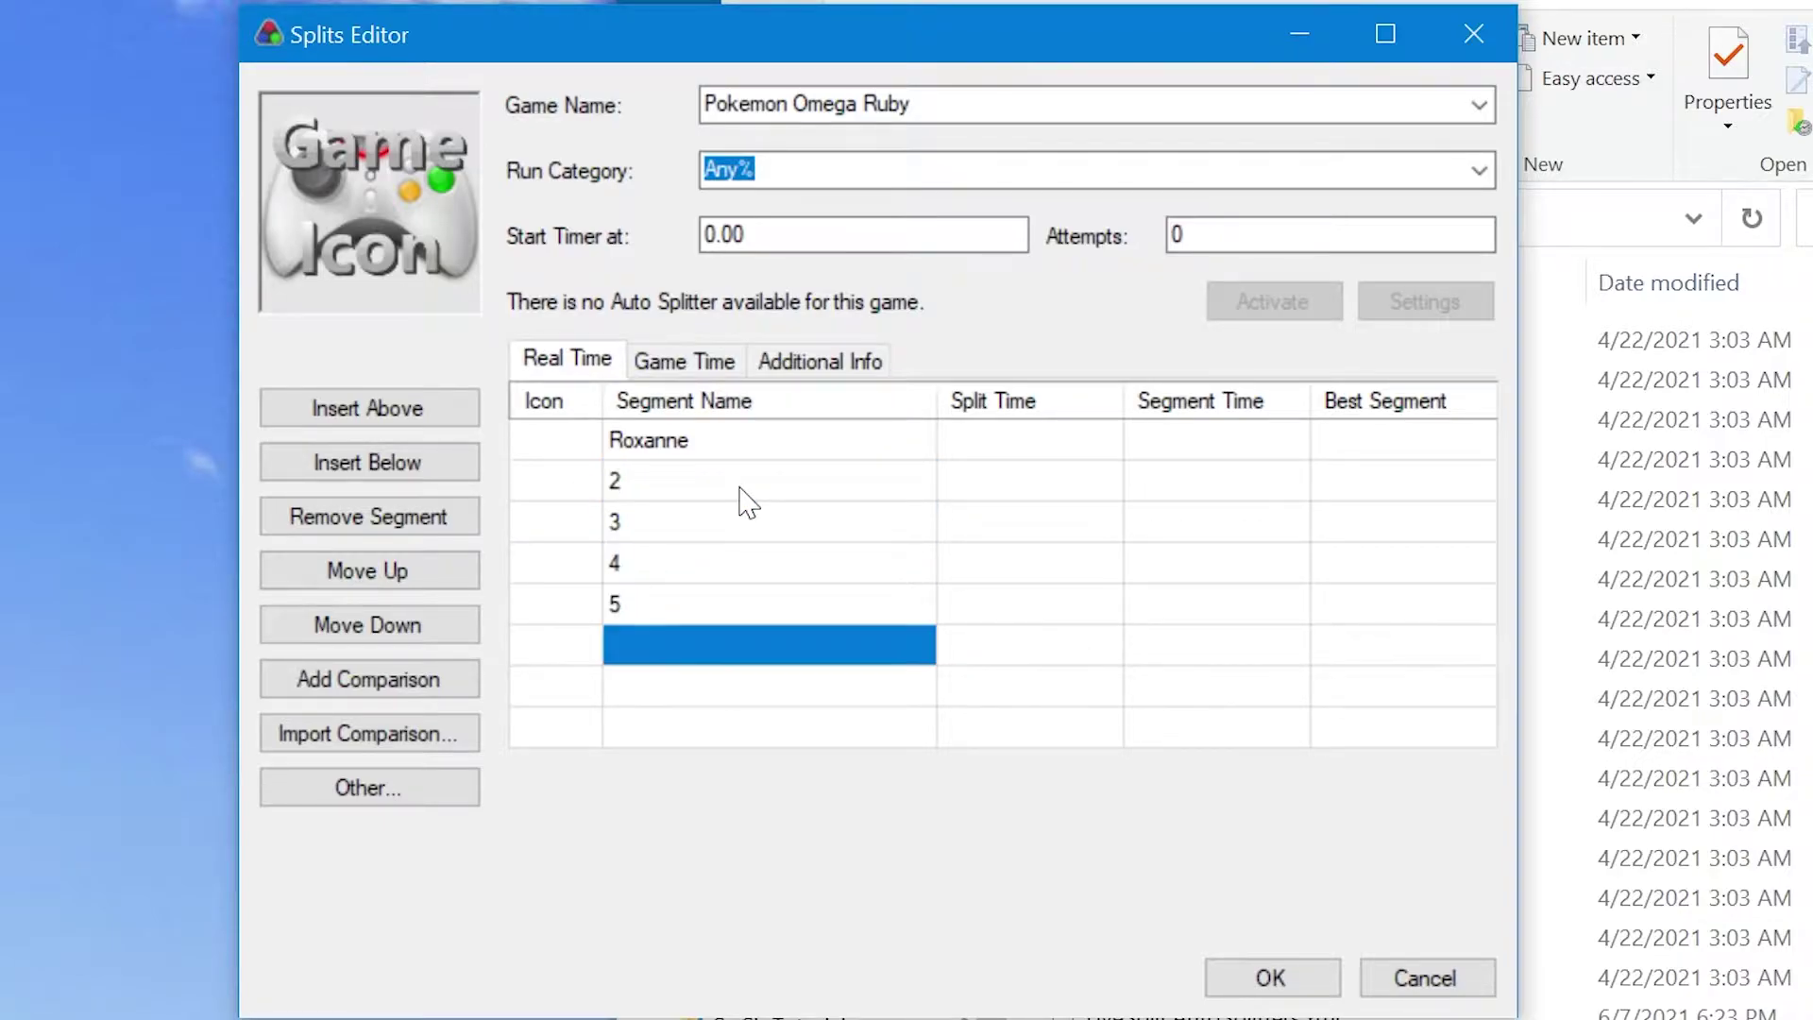
pyautogui.click(739, 488)
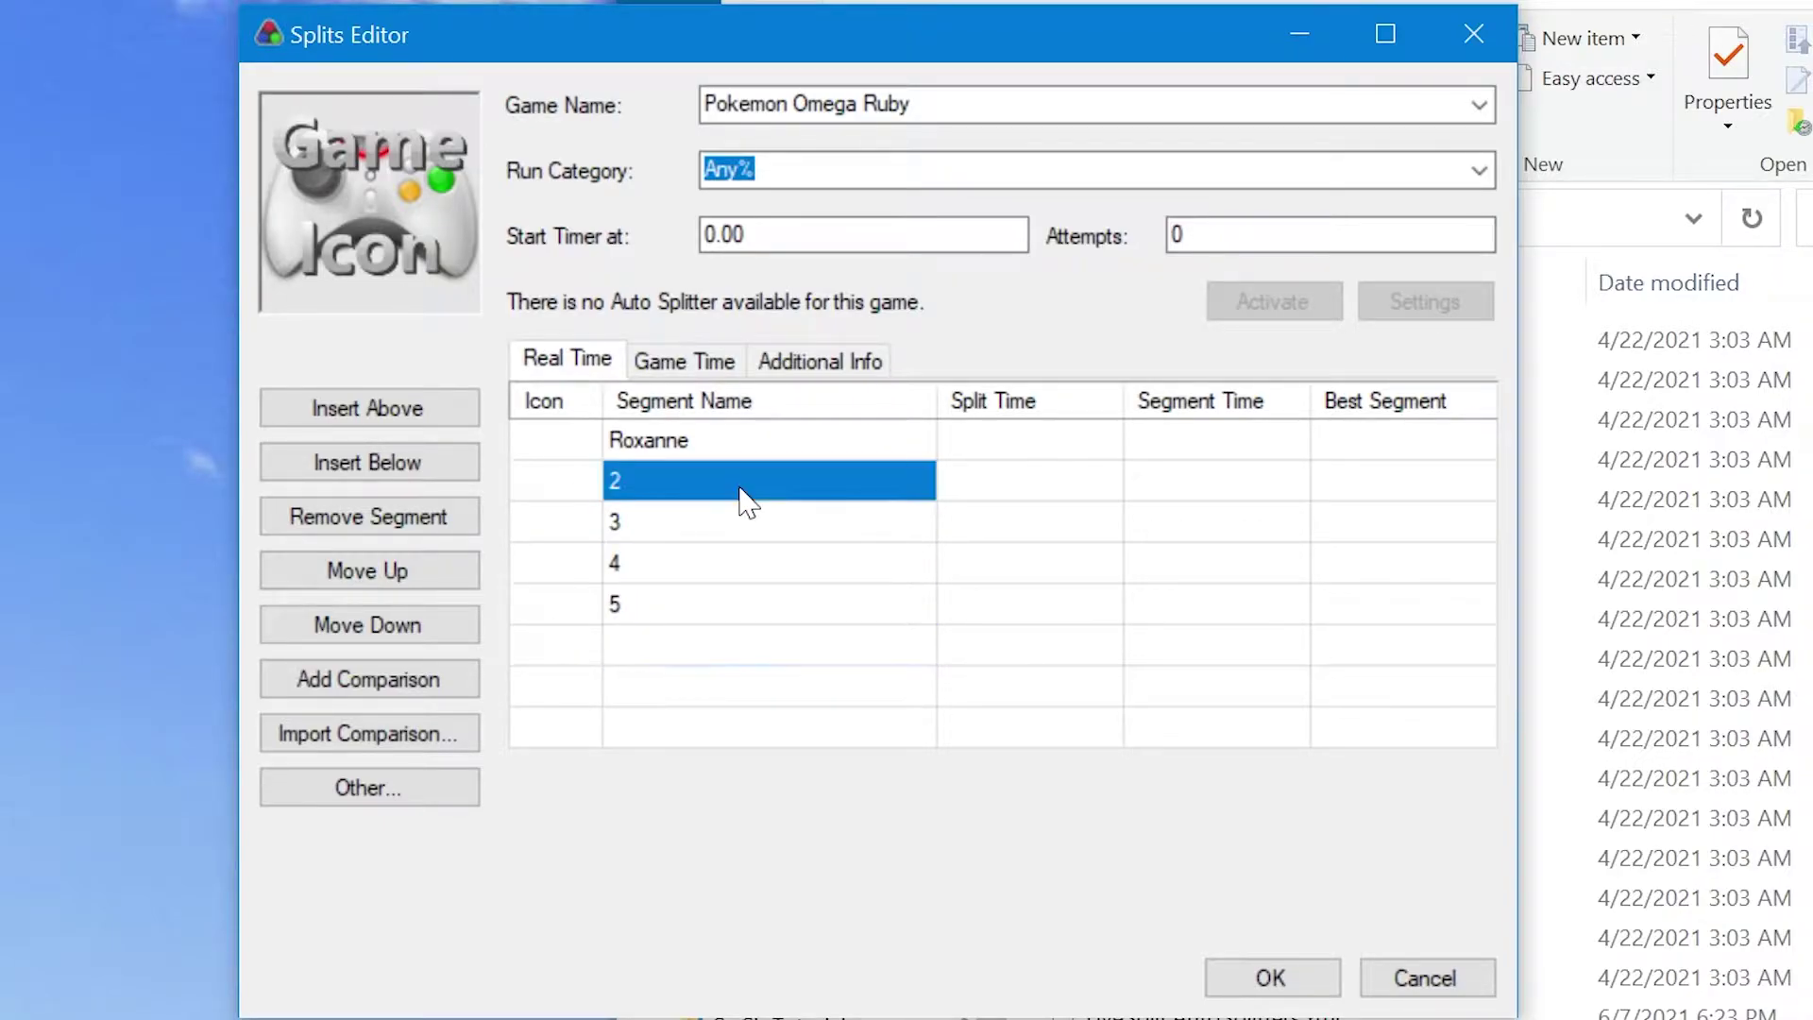
pyautogui.click(662, 483)
pyautogui.click(618, 534)
pyautogui.press('Down')
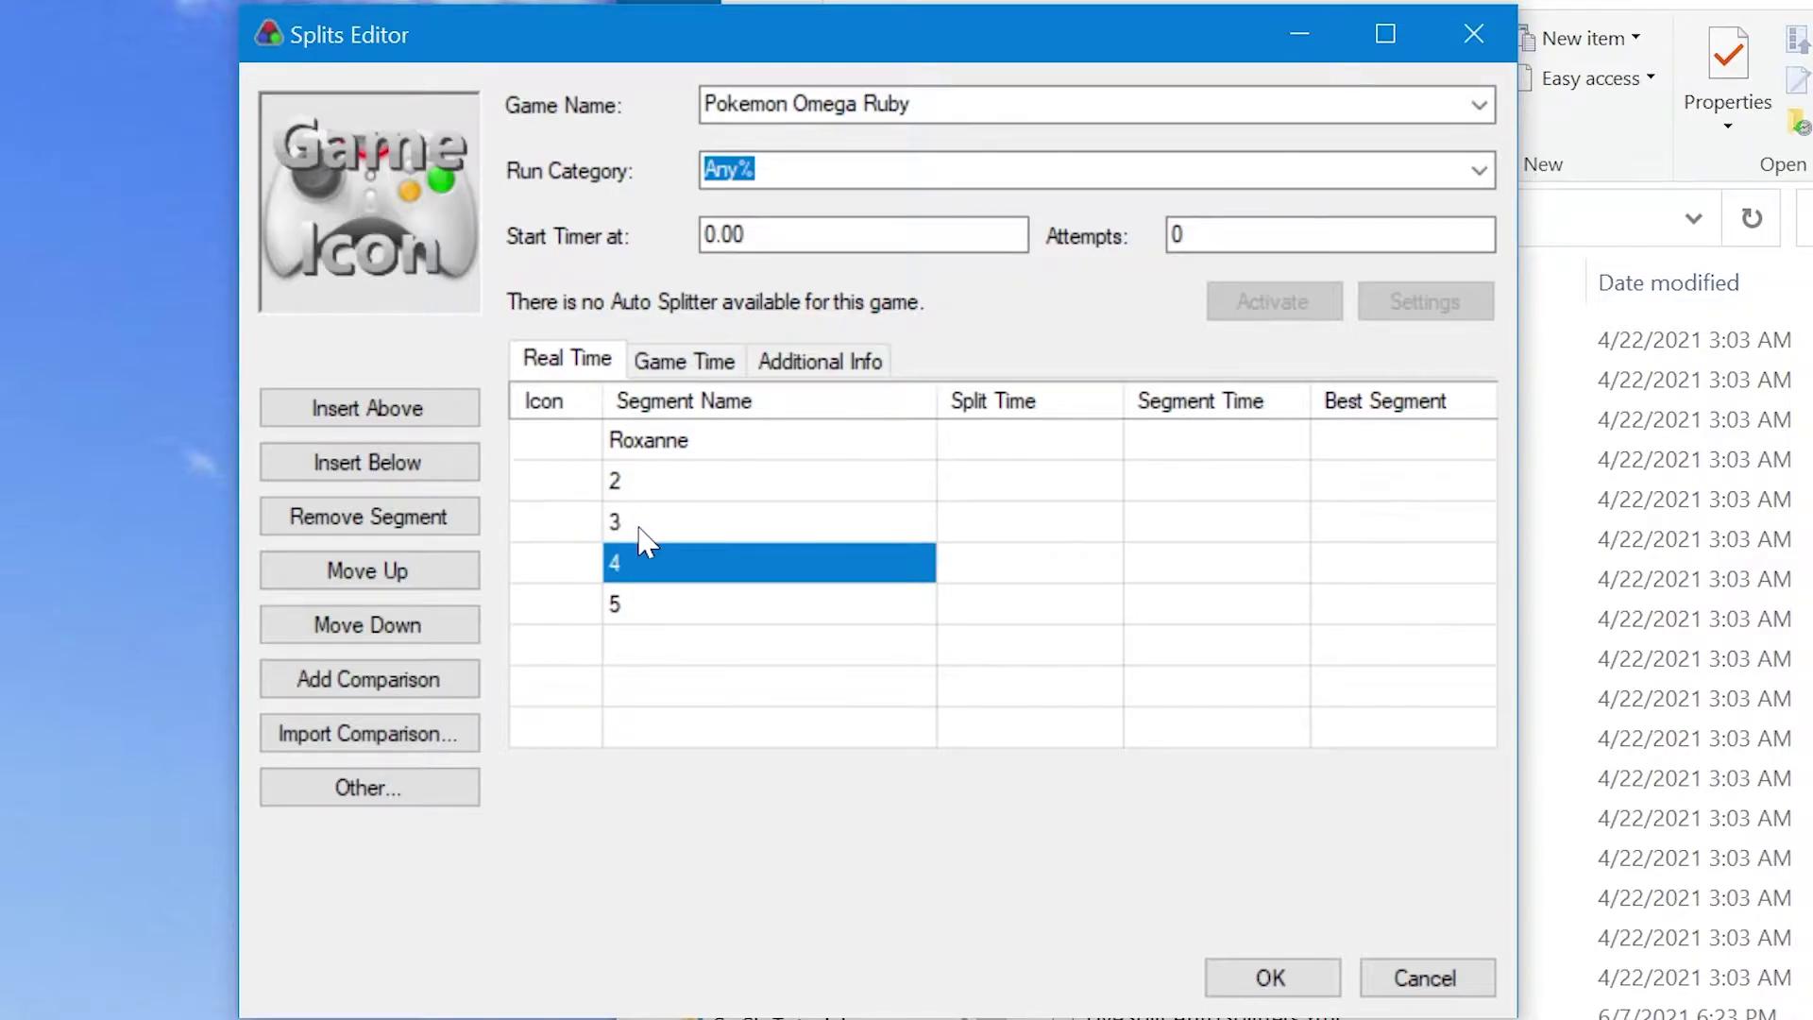
pyautogui.press('Up')
pyautogui.press('Down')
pyautogui.press('Down')
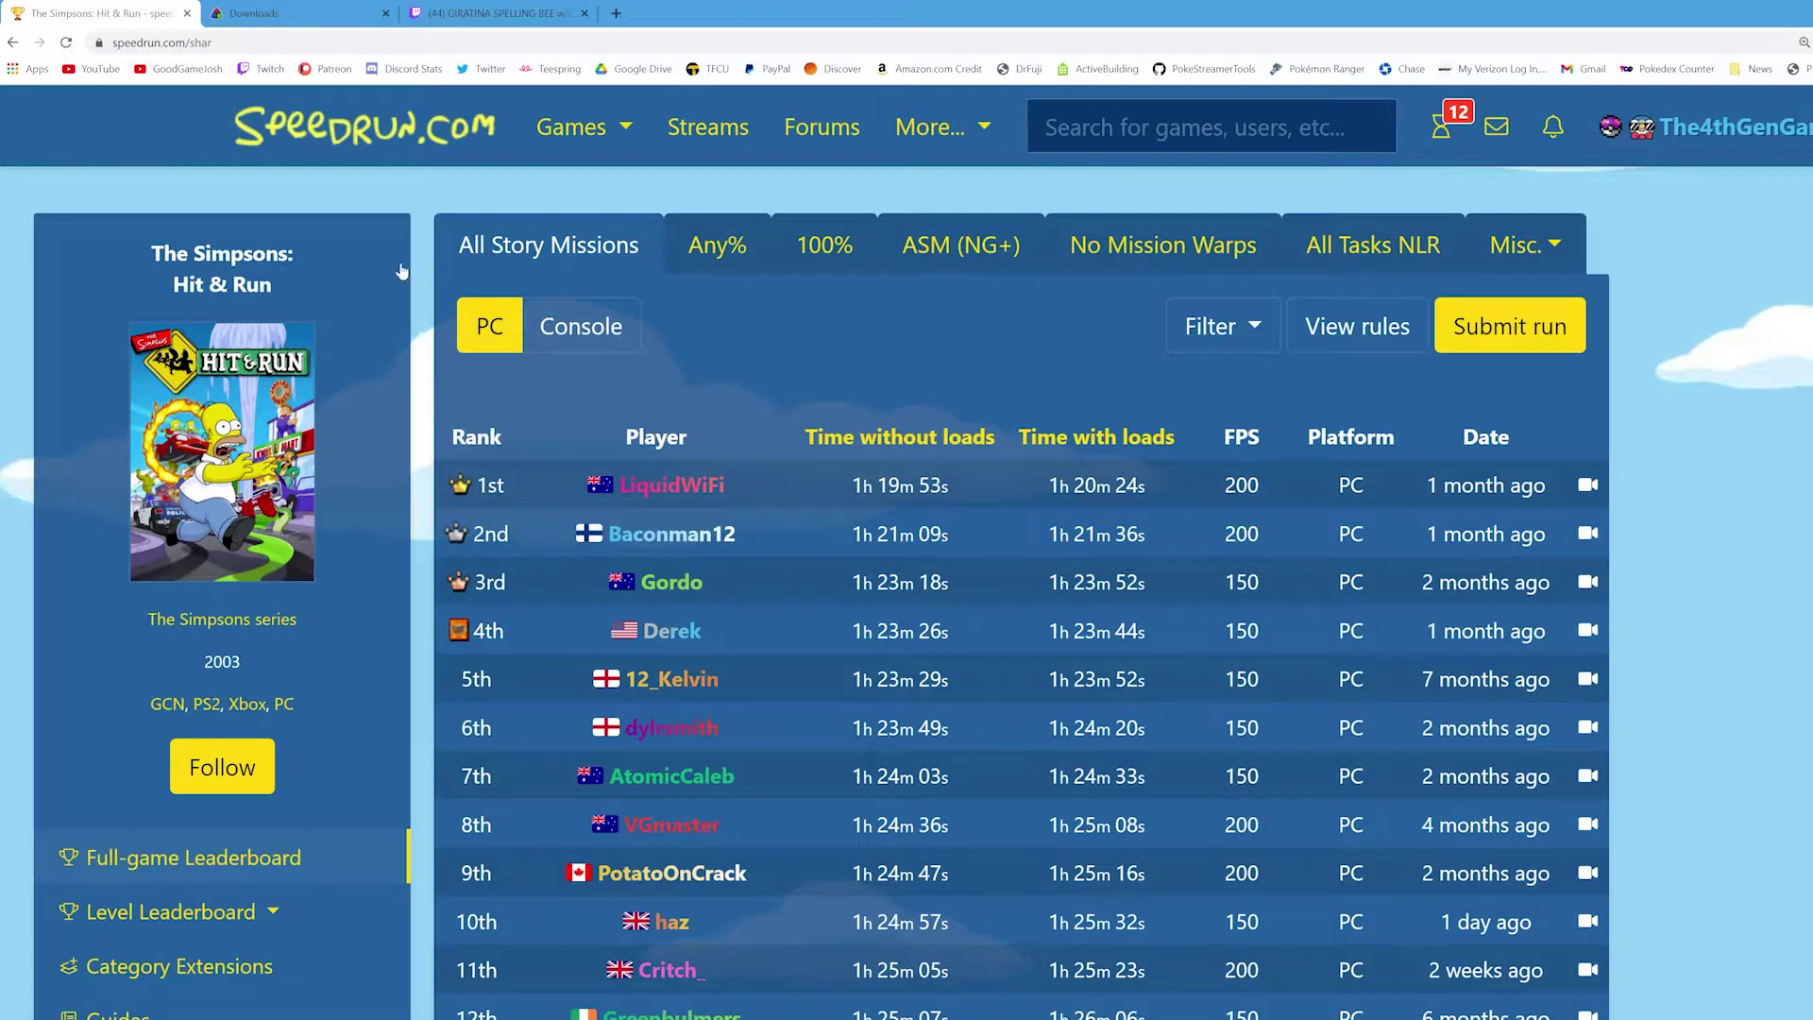
# Step: On speedrun.com, open the Resources page of The Simpsons: Hit & Run and look through its listed tools and files
pyautogui.scroll(-2, 387, 723)
pyautogui.scroll(-1, 387, 723)
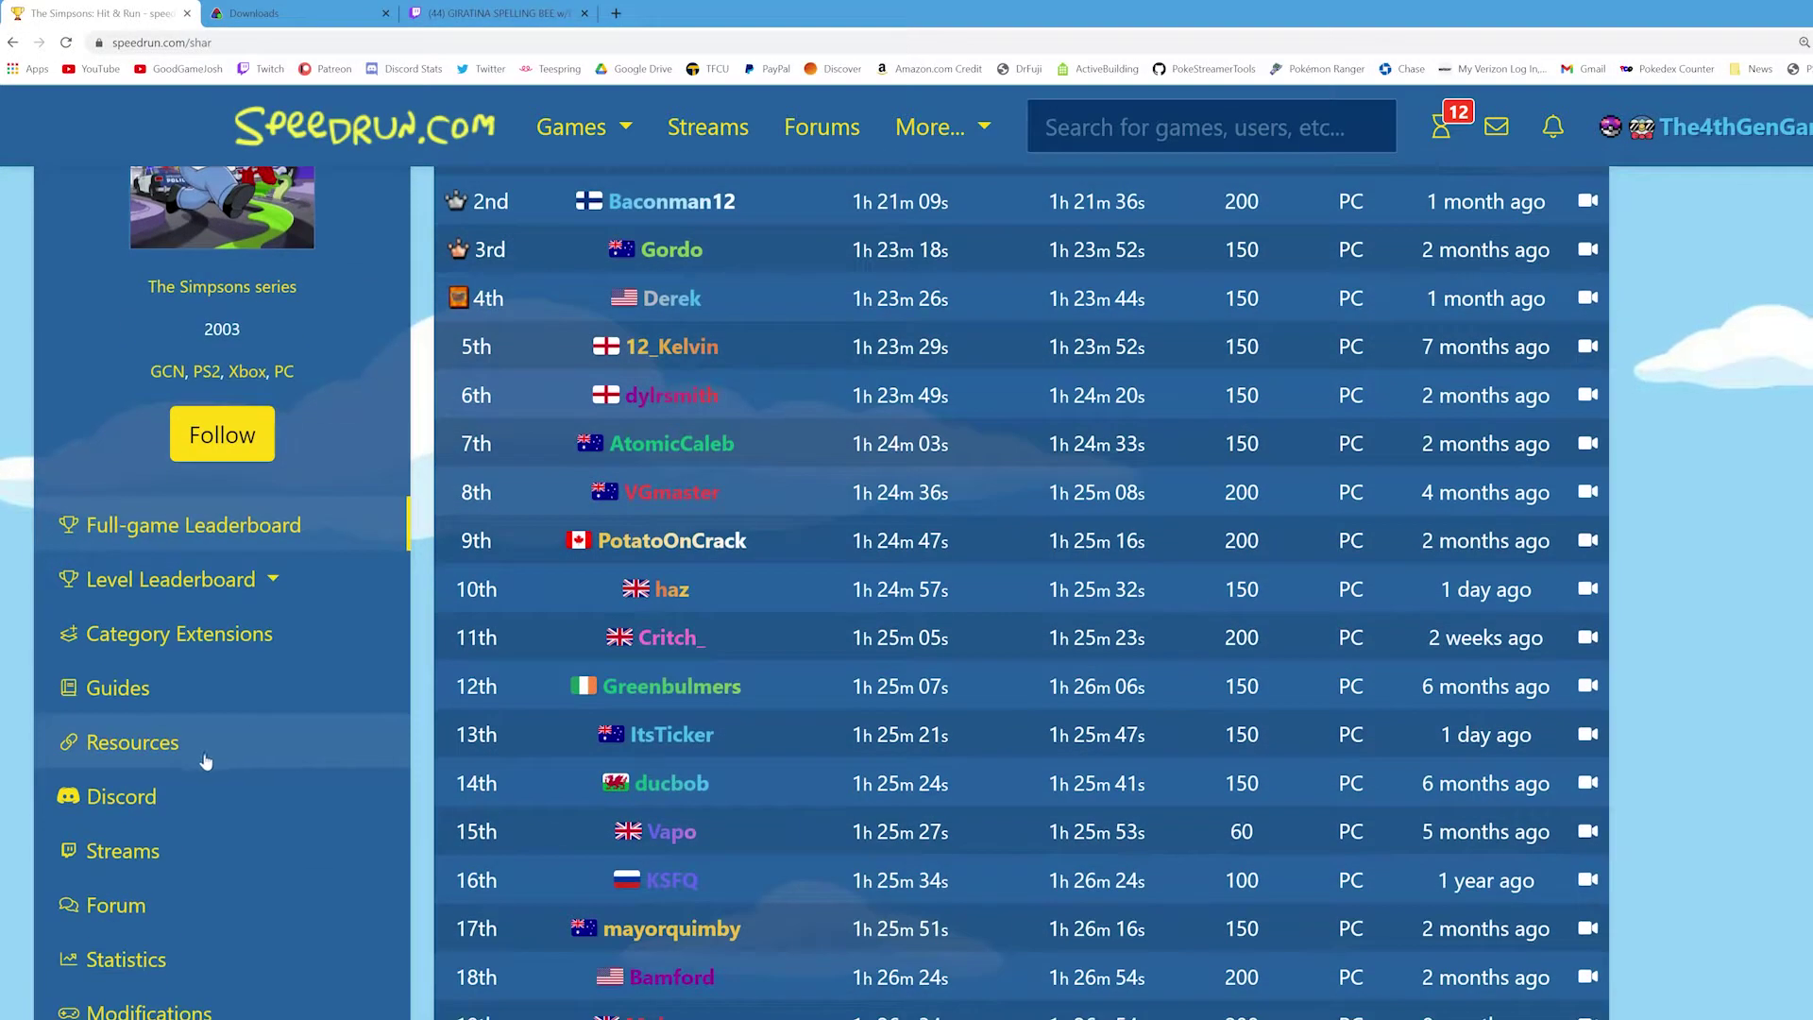
pyautogui.click(130, 743)
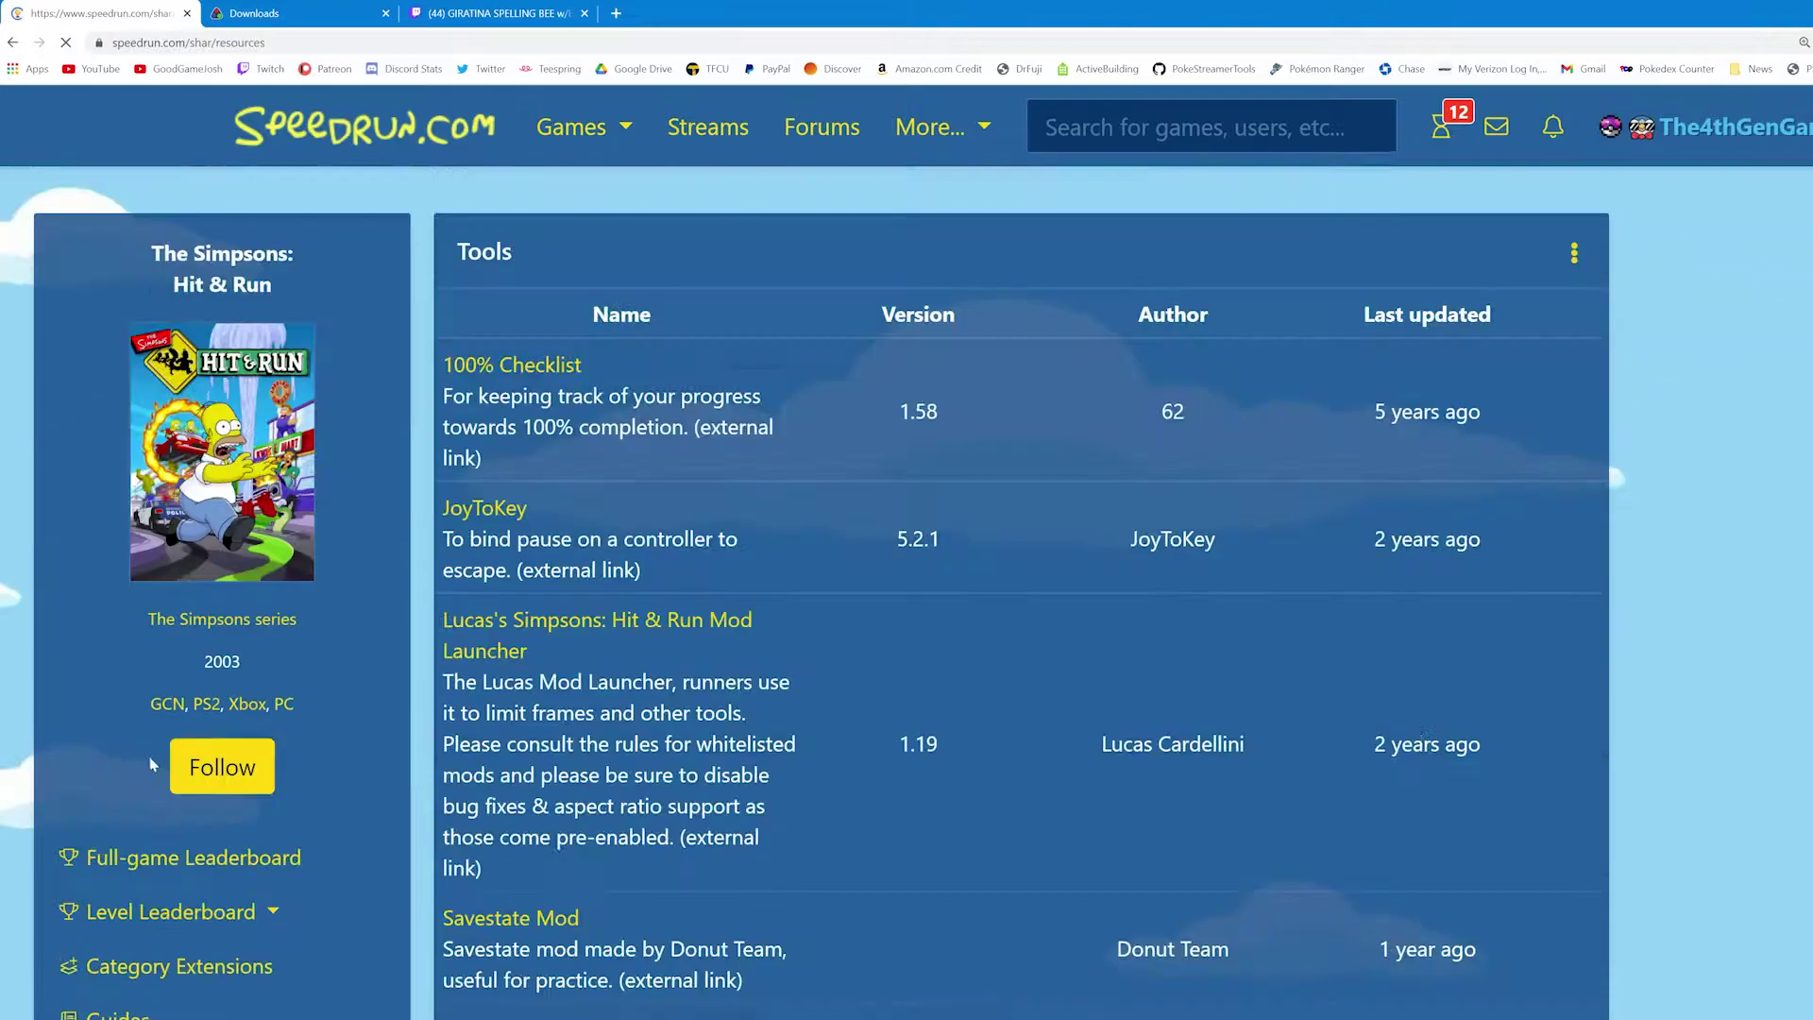
pyautogui.scroll(-10, 677, 796)
pyautogui.scroll(-7, 677, 796)
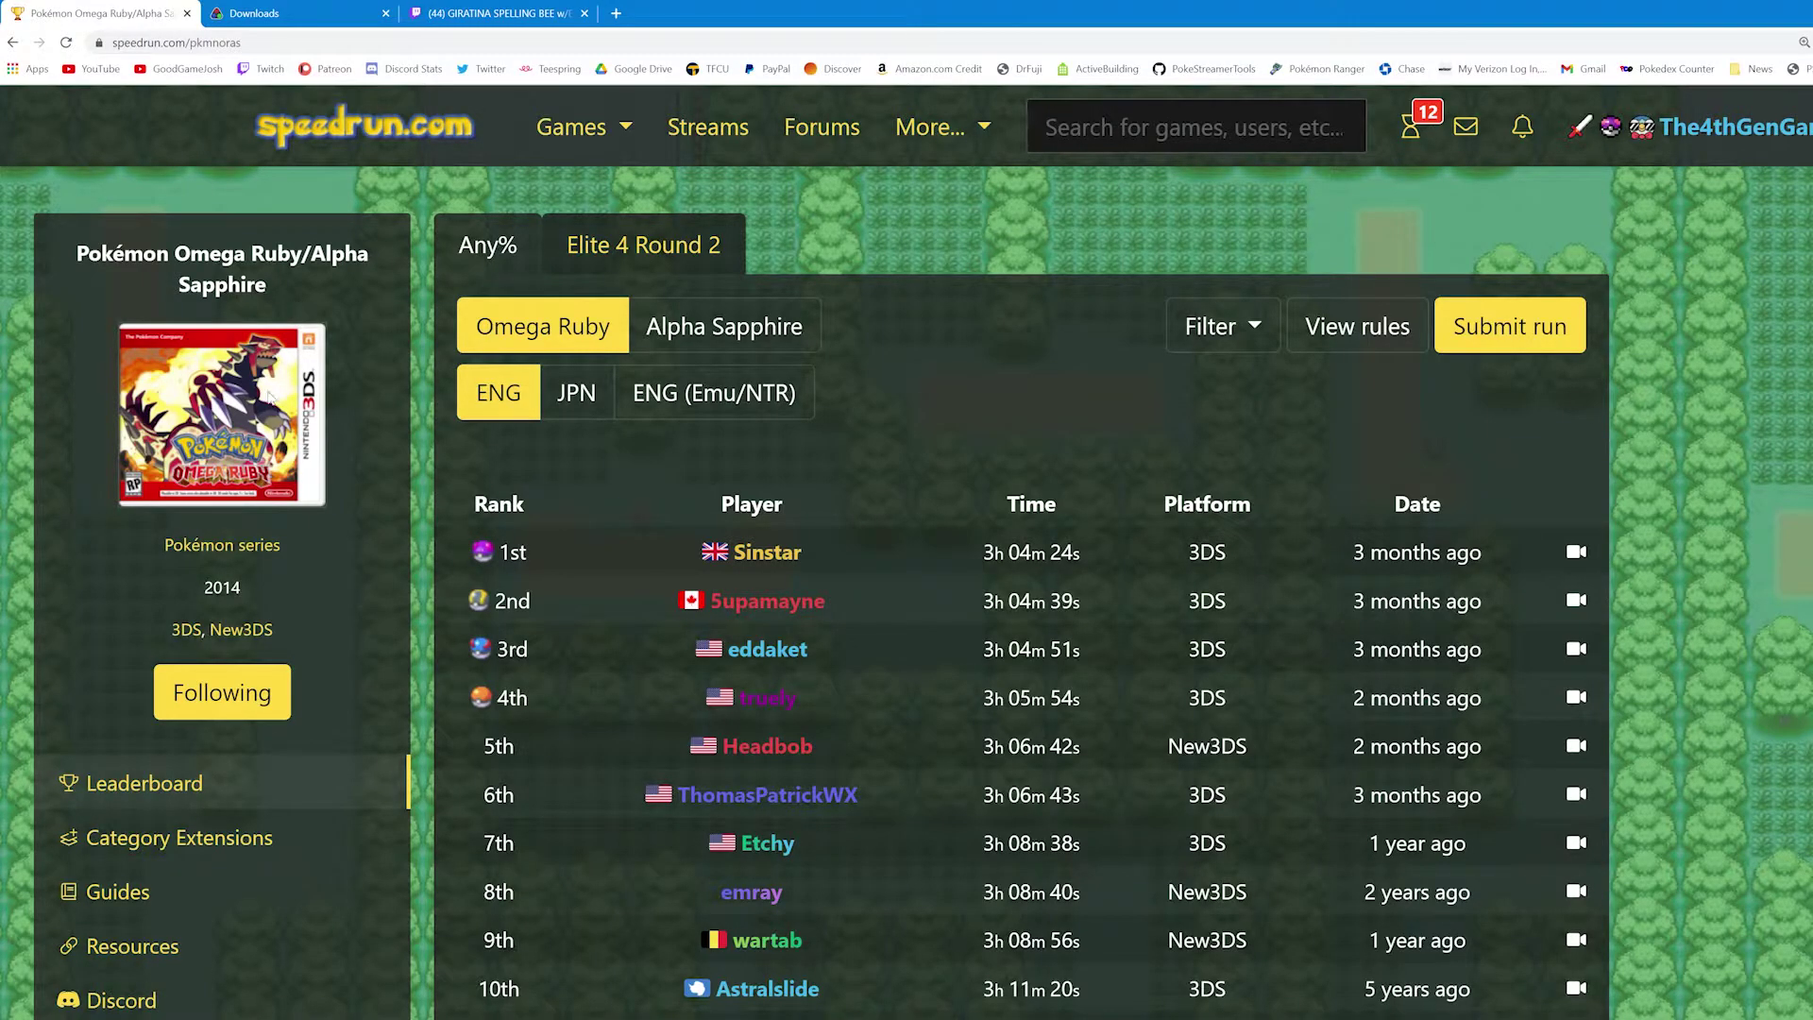
# Step: Check the Pokémon Omega Ruby/Alpha Sapphire speedrun.com page, and in Discord view the oras-resources channel of the 3DS Pokemon speedrunning server
pyautogui.scroll(-2, 255, 567)
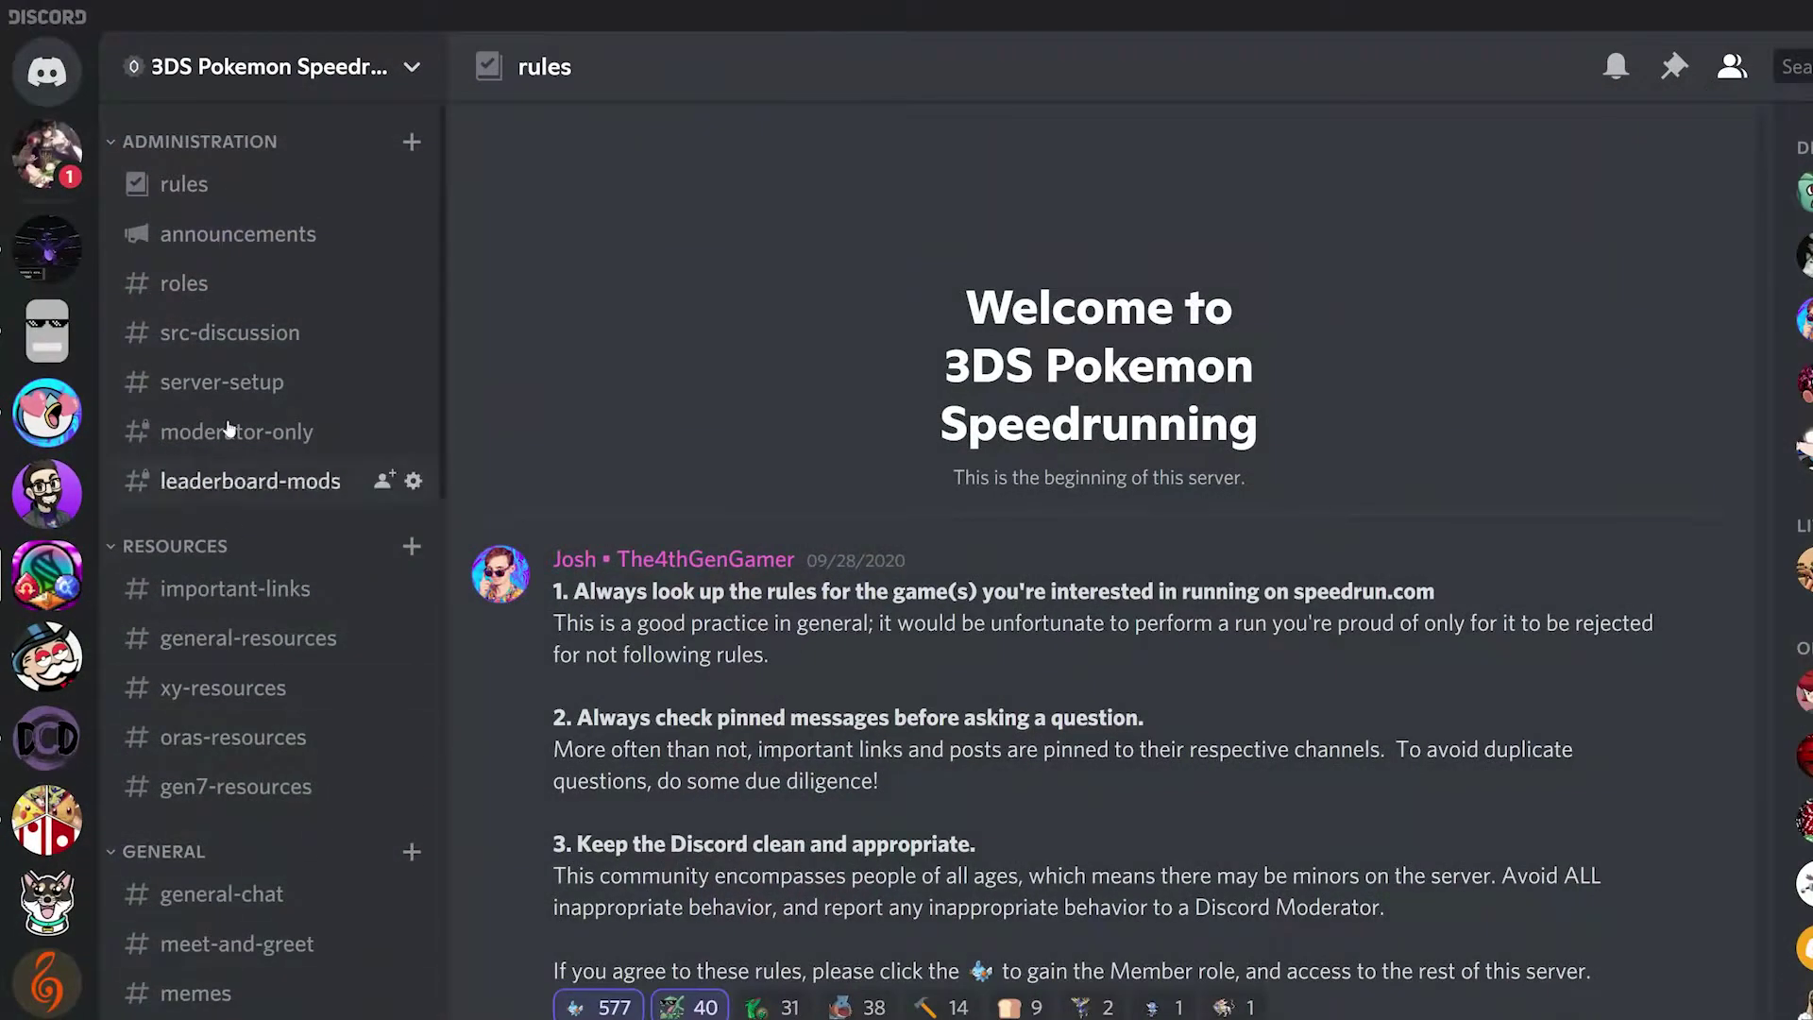
pyautogui.click(215, 737)
pyautogui.moveTo(552, 591); pyautogui.dragTo(704, 597)
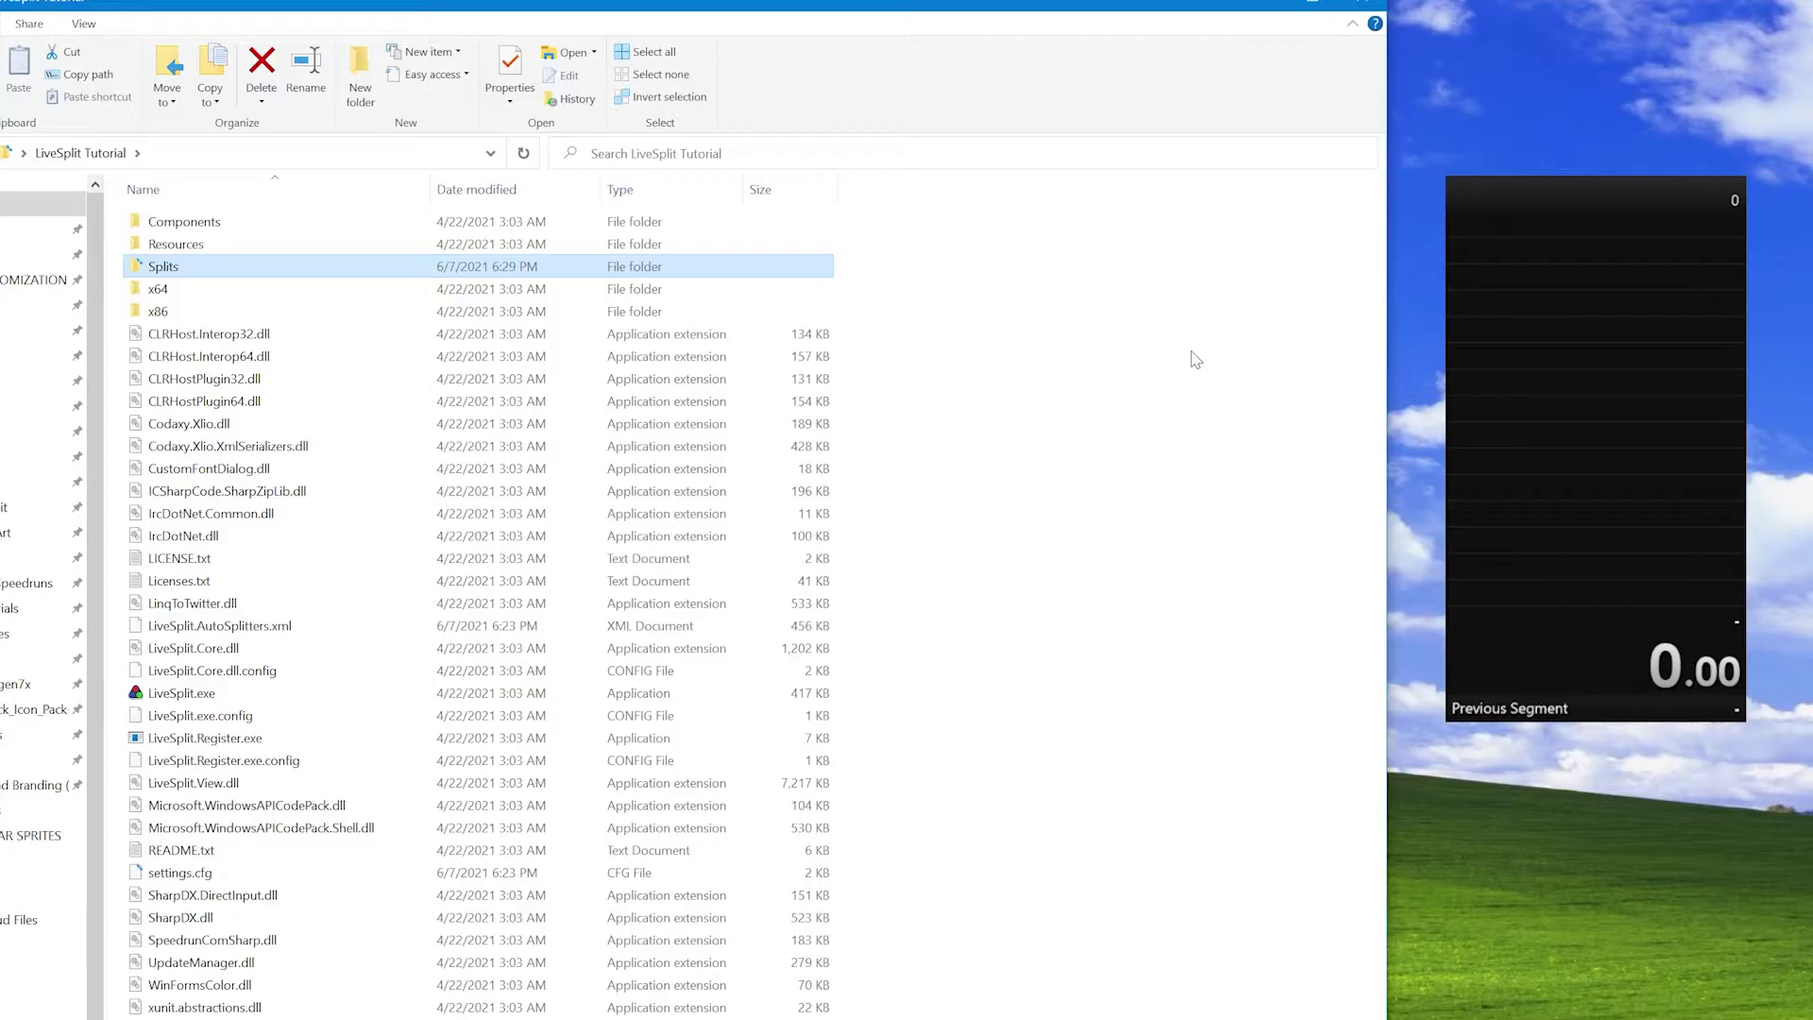
# Step: Load BLANK_Pokemon_Alpha_Sapphire_-_Any.lss from the Splits folder into the LiveSplit timer
pyautogui.doubleClick(190, 270)
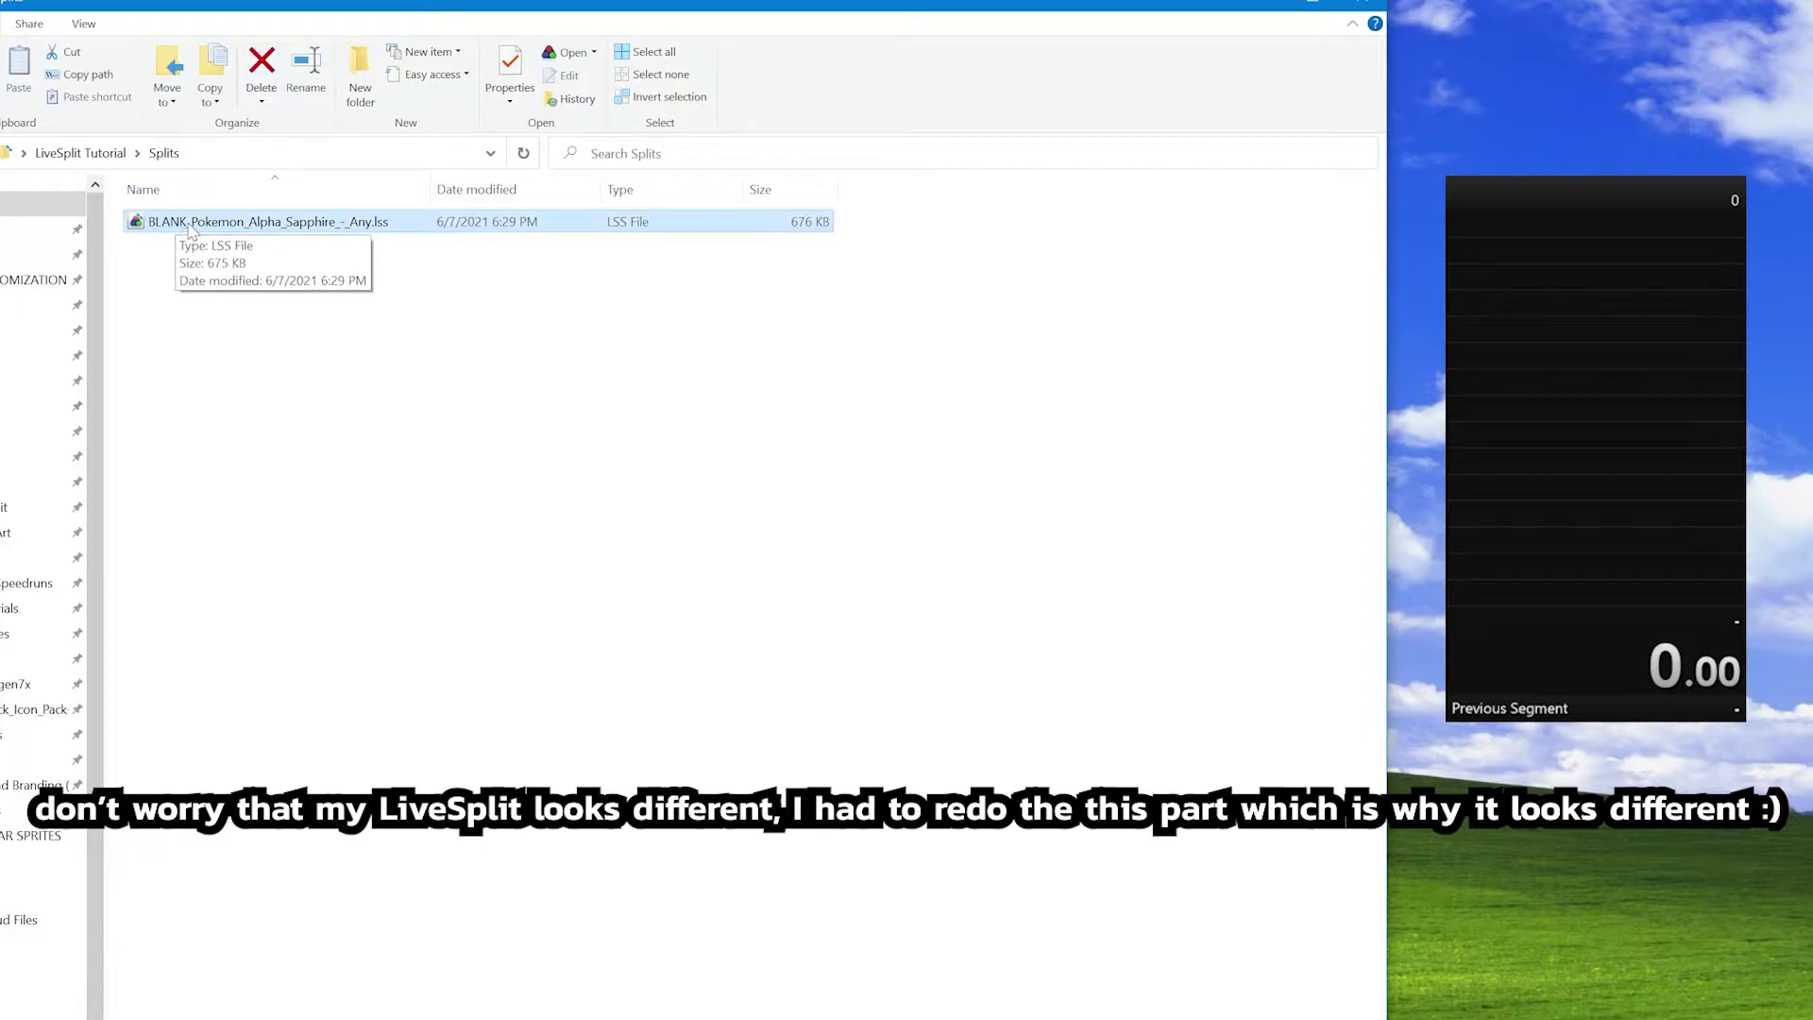
pyautogui.moveTo(174, 232); pyautogui.dragTo(1554, 384)
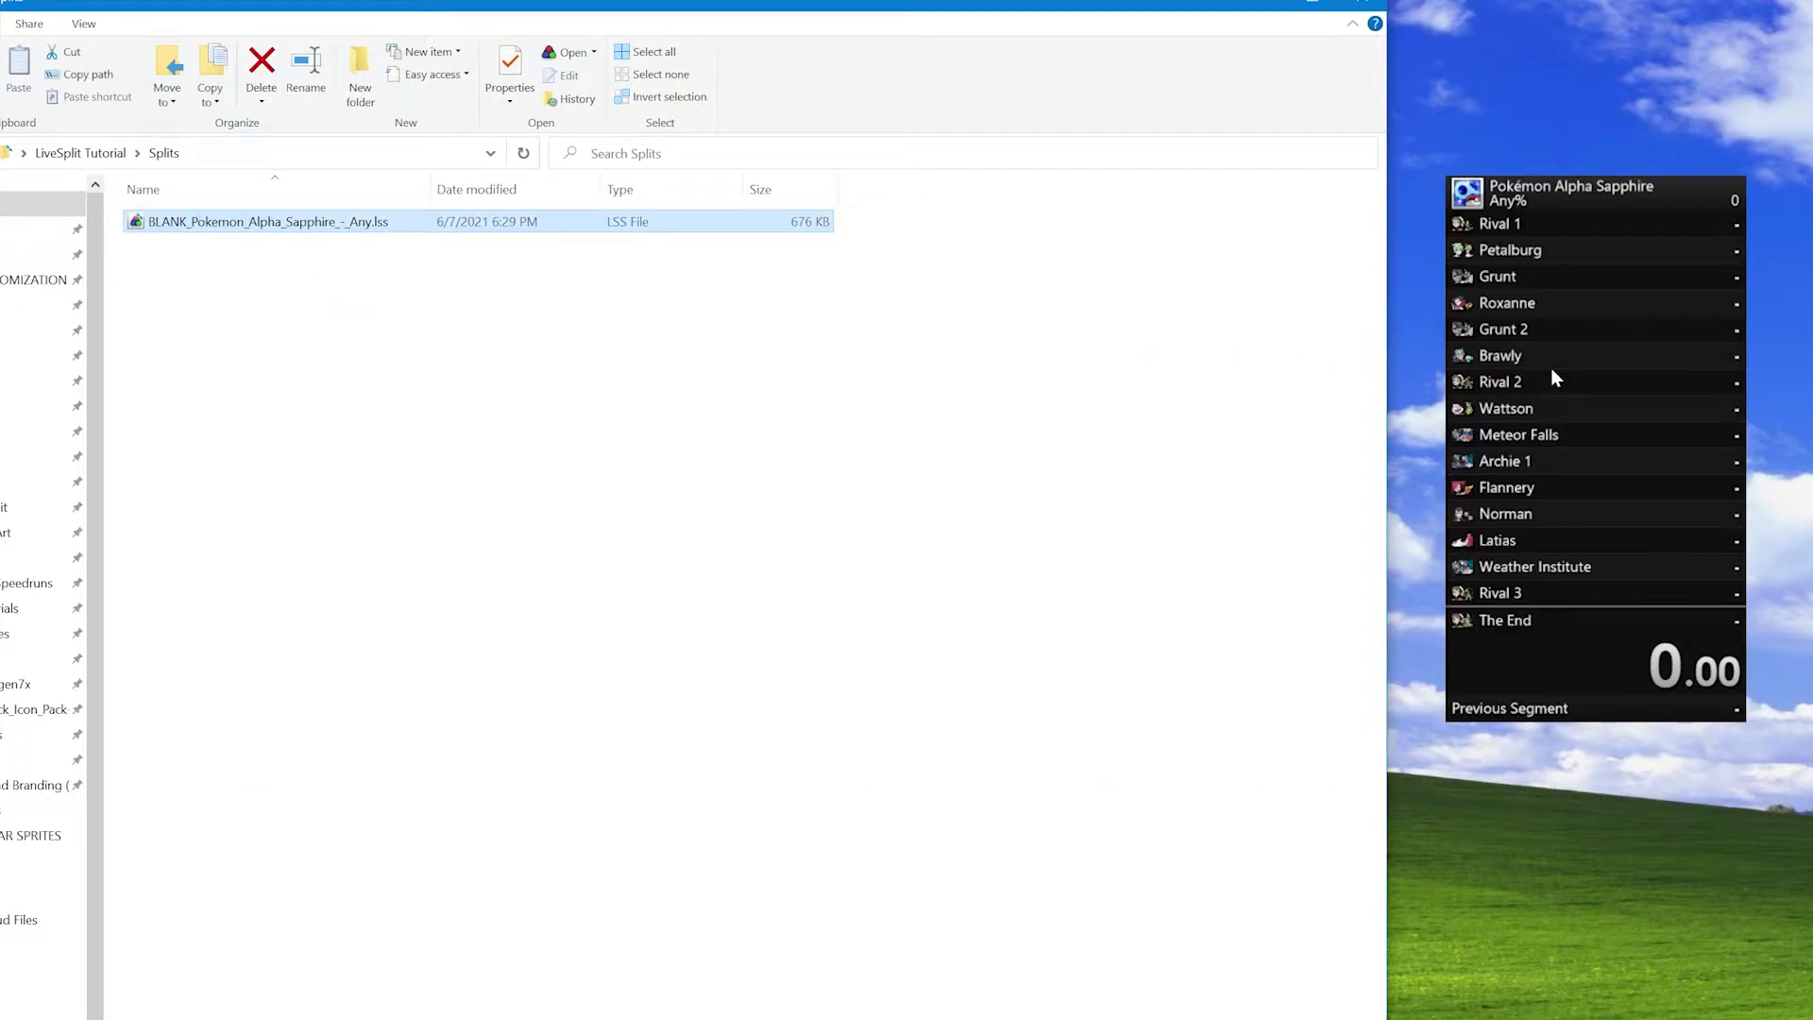
# Step: View the timer's options for opening splits from a file, dismiss them, and look through the loaded split list
pyautogui.rightClick(1524, 372)
pyautogui.moveTo(1624, 418)
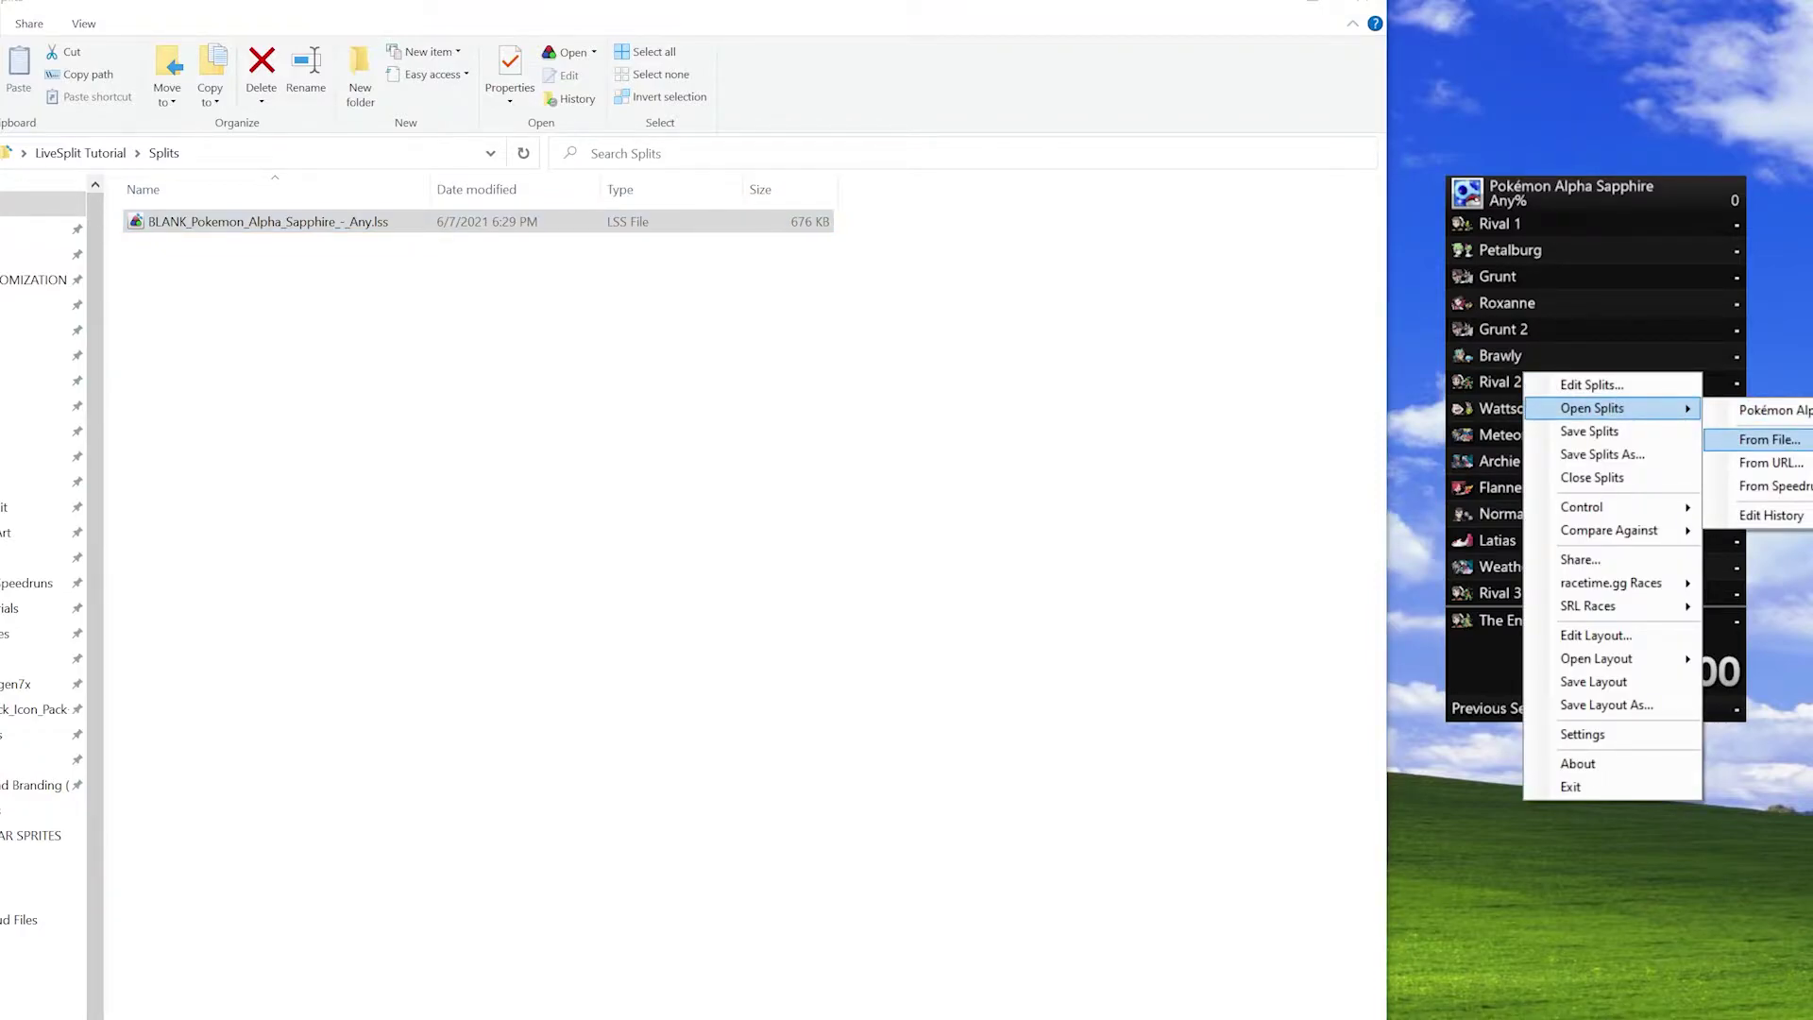
pyautogui.click(1623, 294)
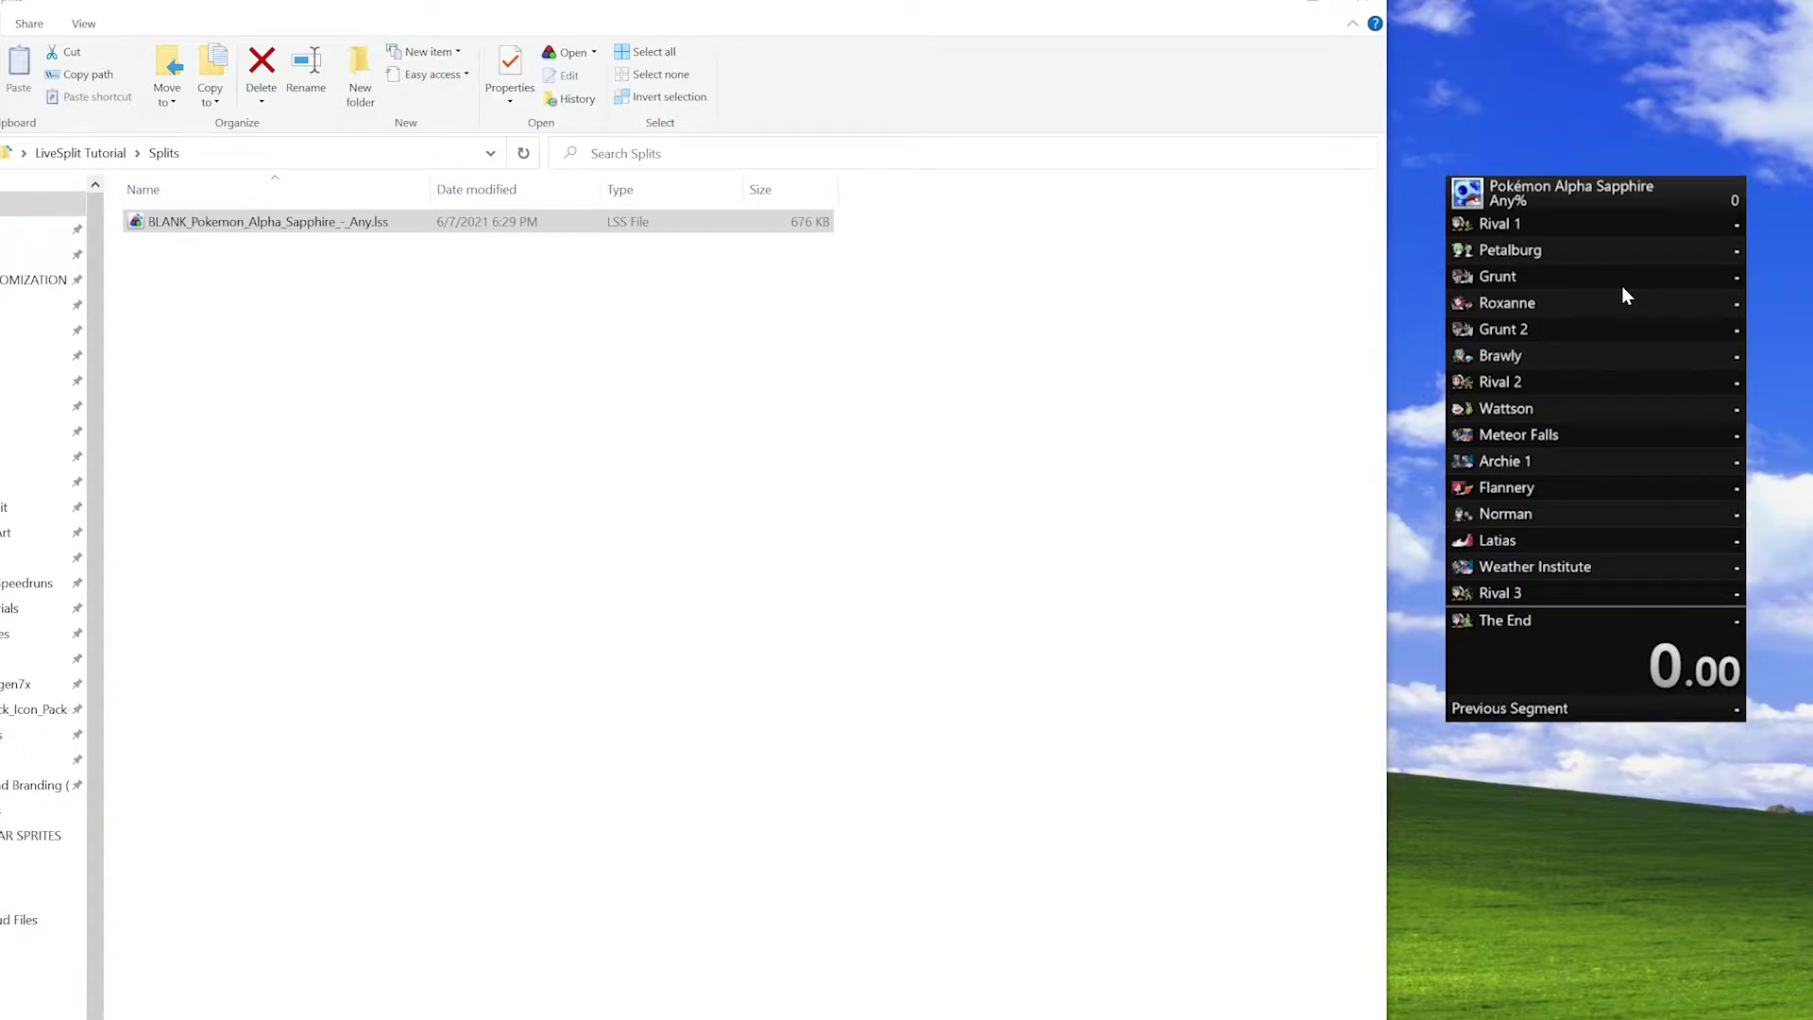
pyautogui.scroll(-5, 1622, 296)
pyautogui.scroll(5, 1622, 295)
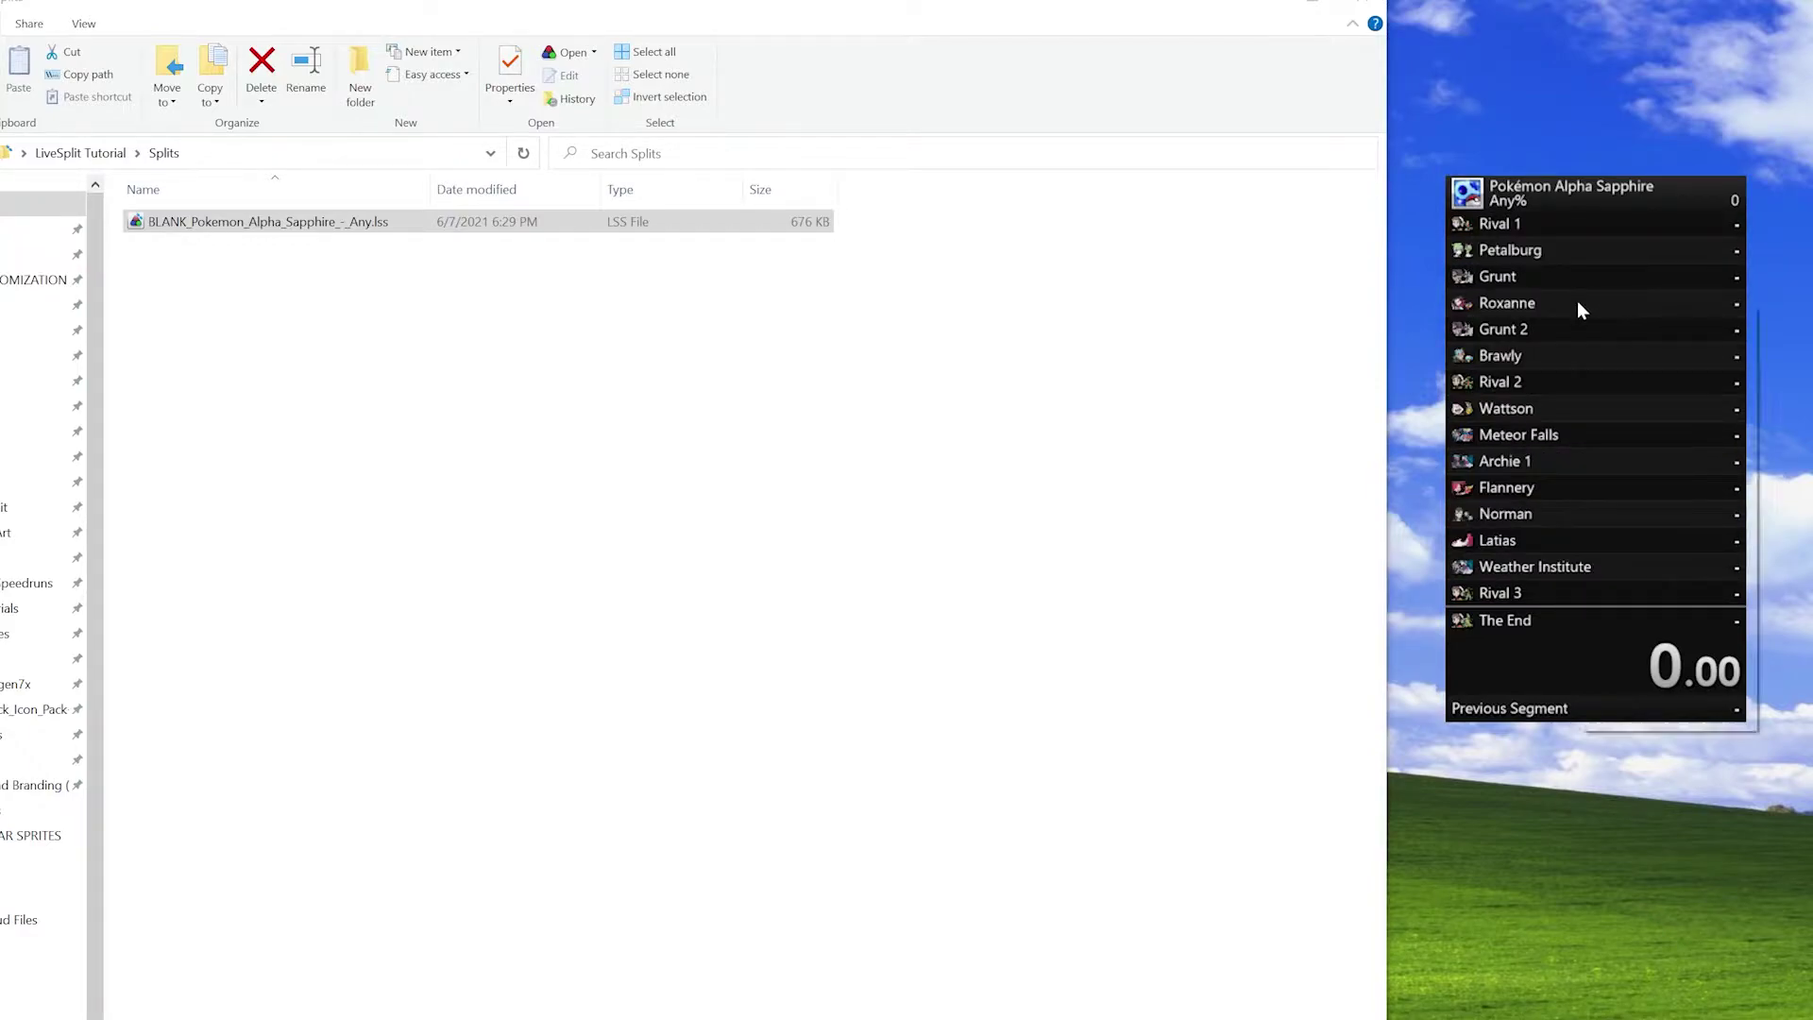
# Step: Open the loaded Alpha Sapphire splits for editing, look over the segment list and select the Rival 1 segment name
pyautogui.rightClick(1578, 300)
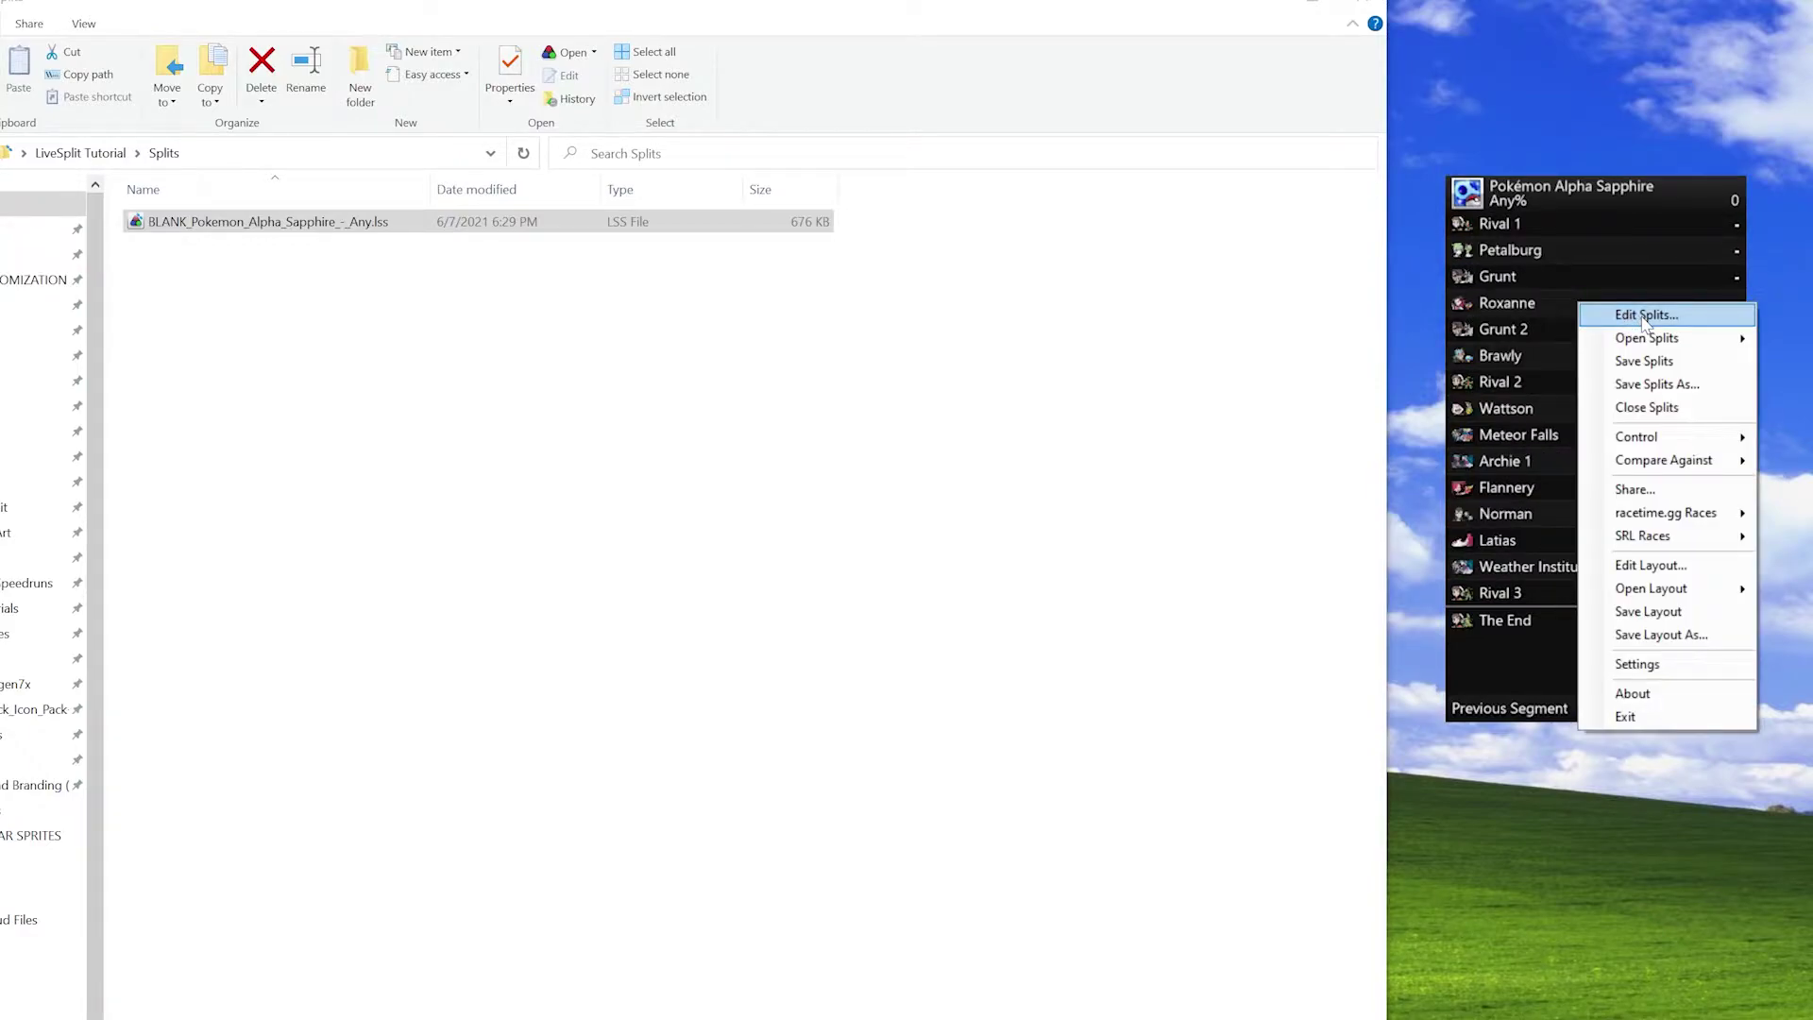
pyautogui.click(1645, 316)
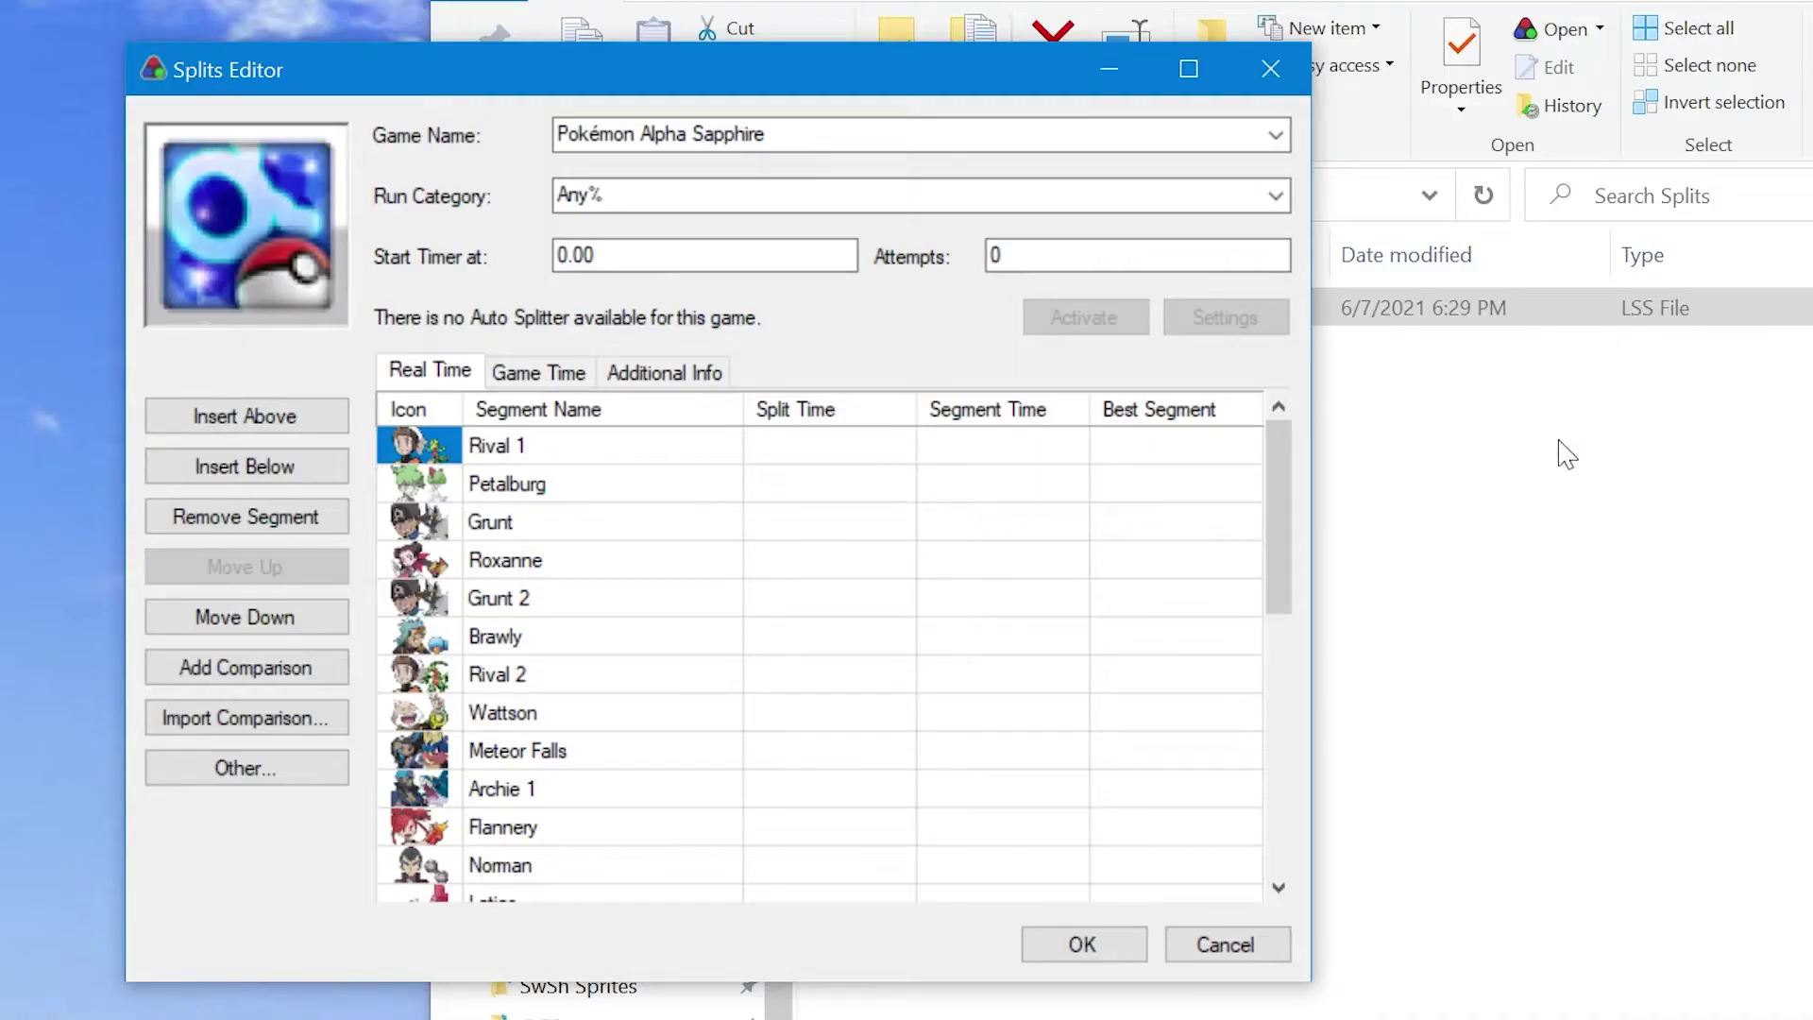
pyautogui.moveTo(1288, 518); pyautogui.dragTo(1281, 462)
pyautogui.click(517, 457)
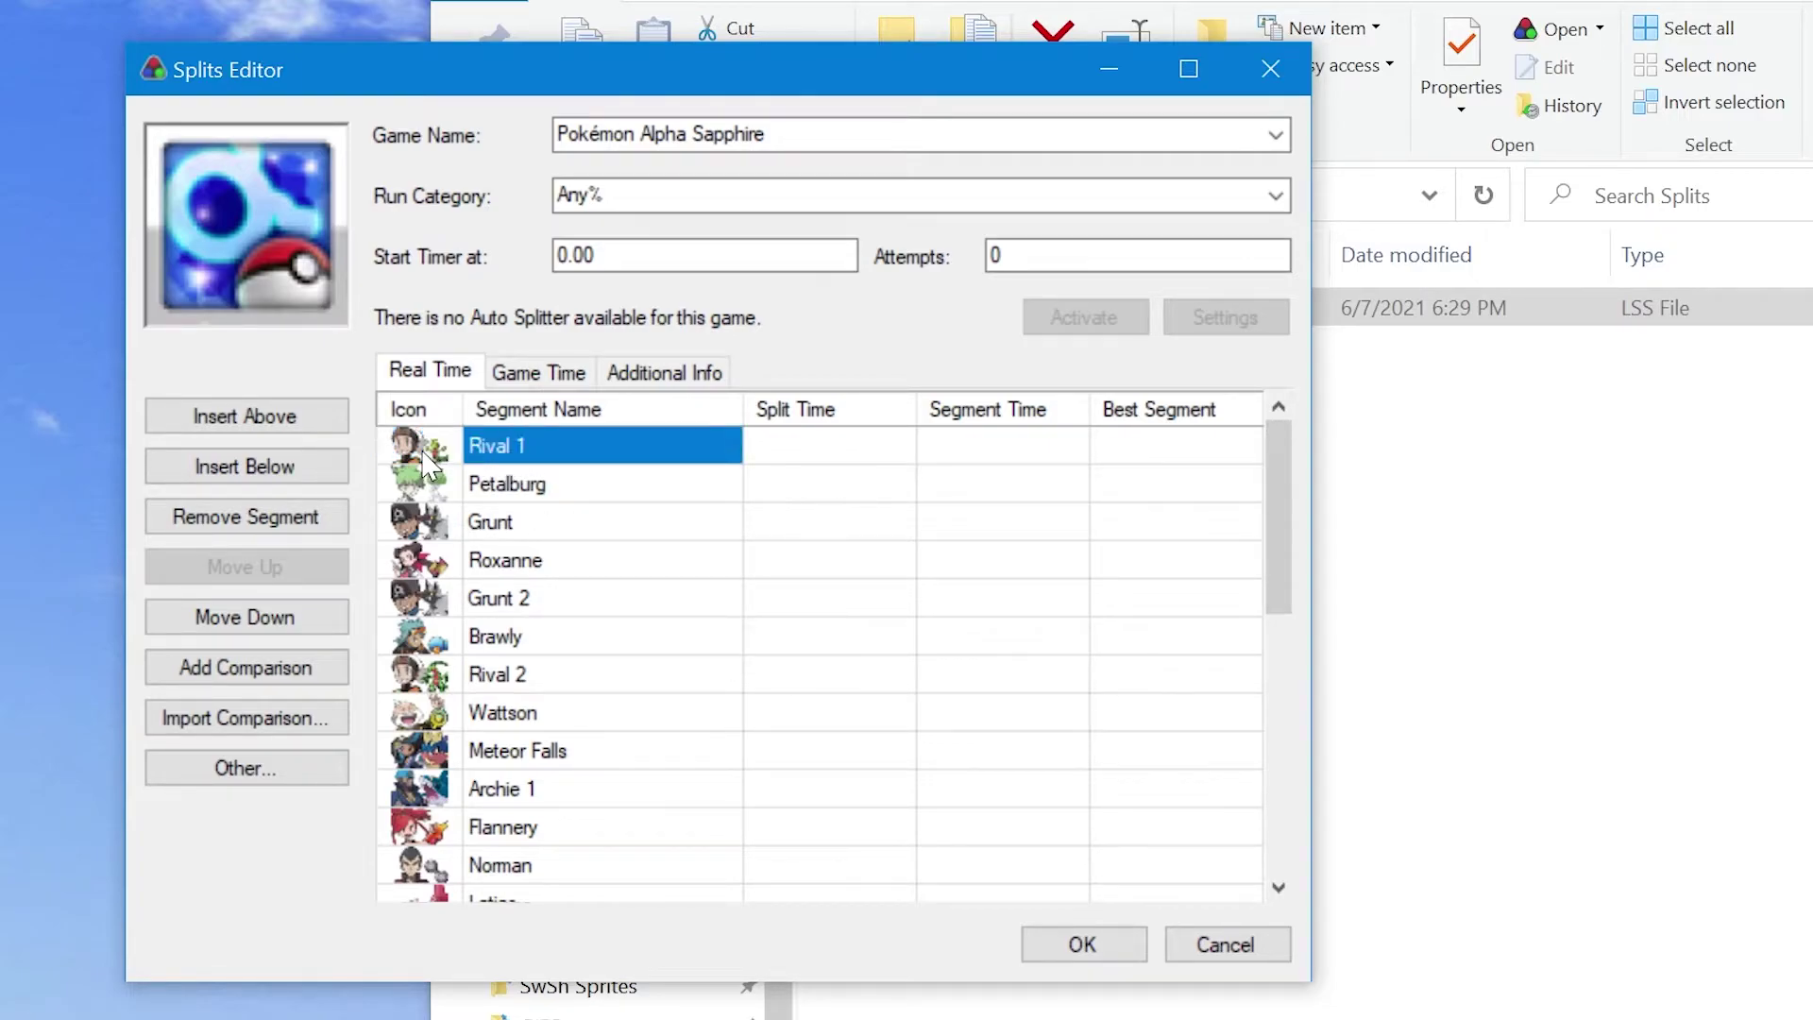
# Step: Insert a blank segment above Rival 1, remove it again, and delete the Petalburg segment
pyautogui.click(262, 419)
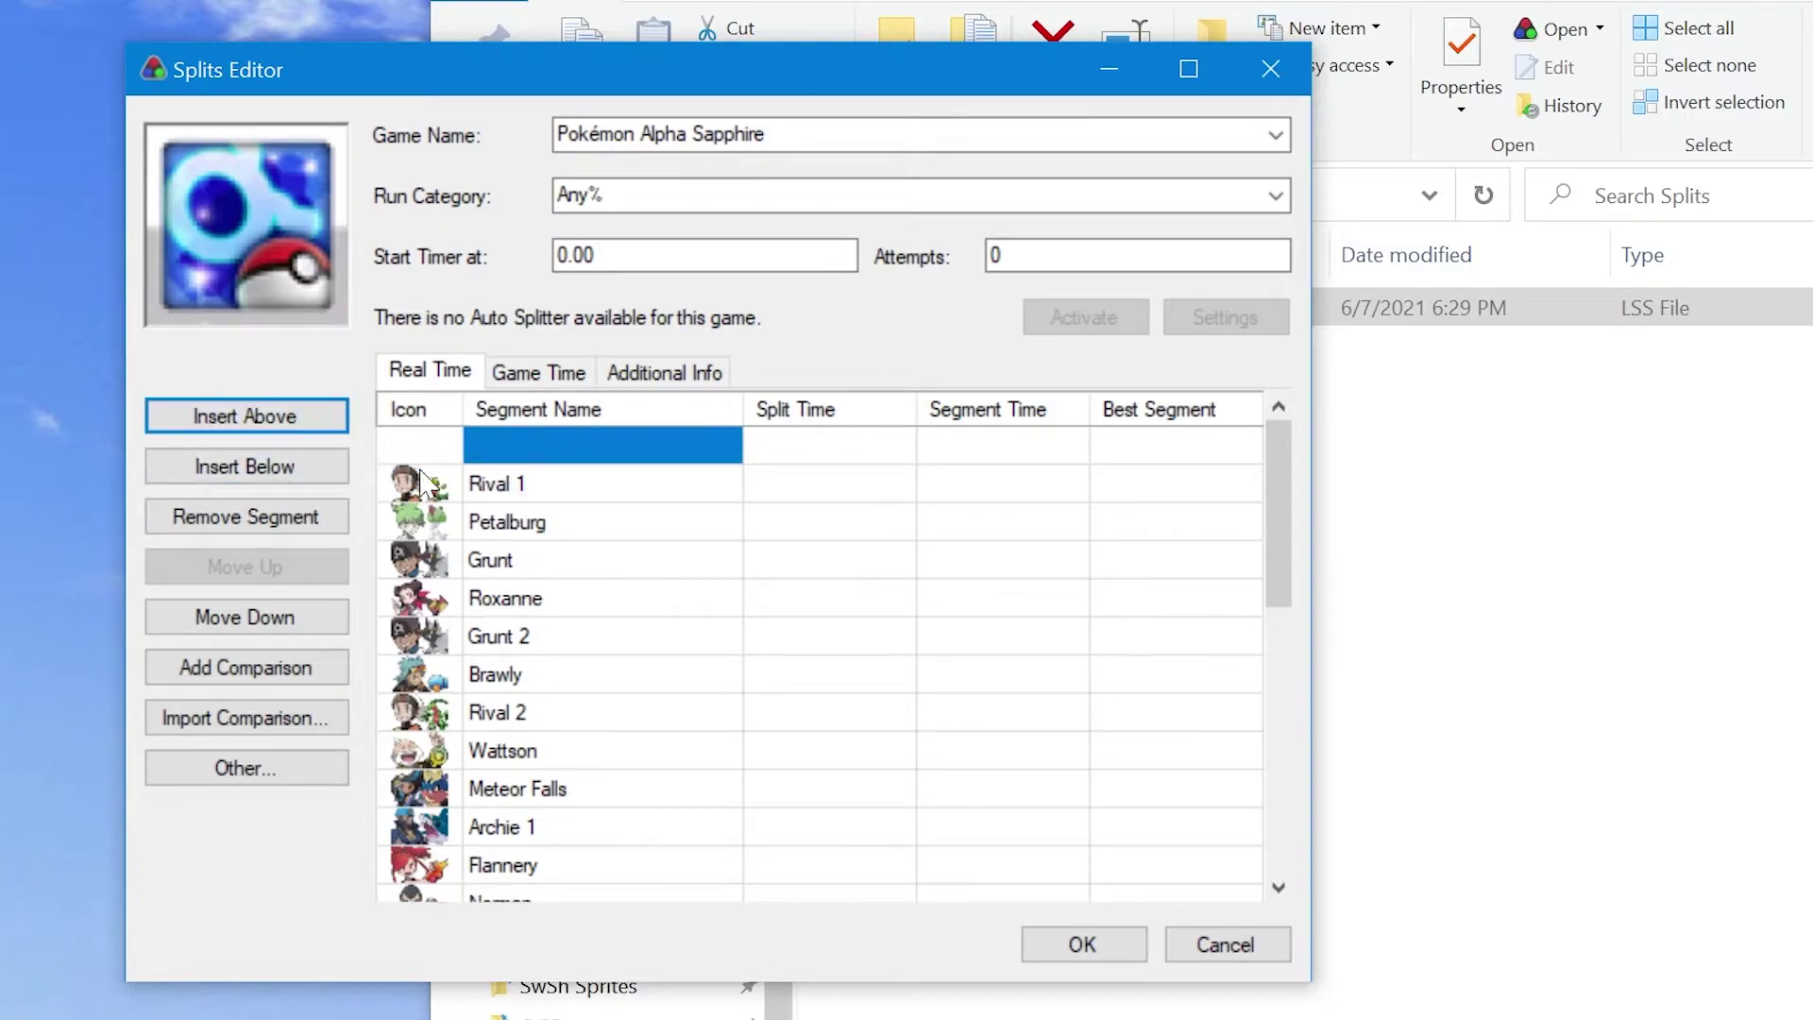
pyautogui.click(274, 519)
pyautogui.click(429, 485)
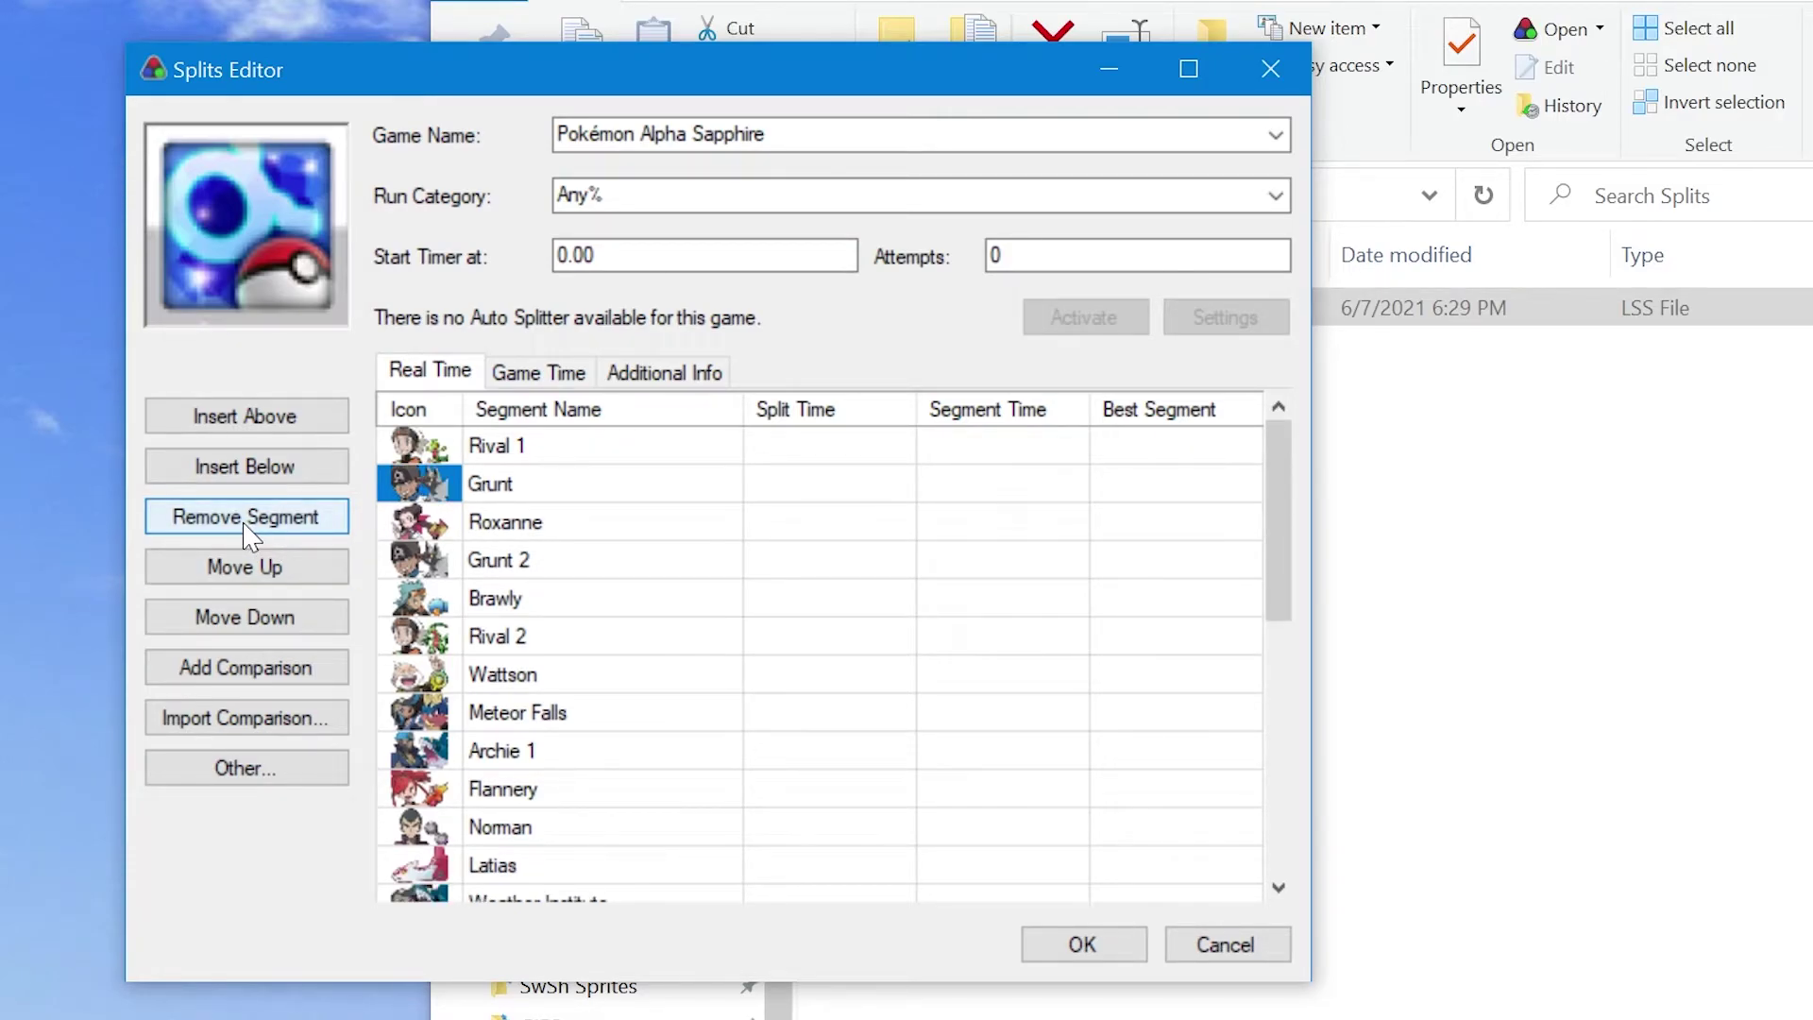
# Step: Look through the segment list, open the icon picker for the Roxanne segment and close it without choosing an image
pyautogui.scroll(-3, 437, 522)
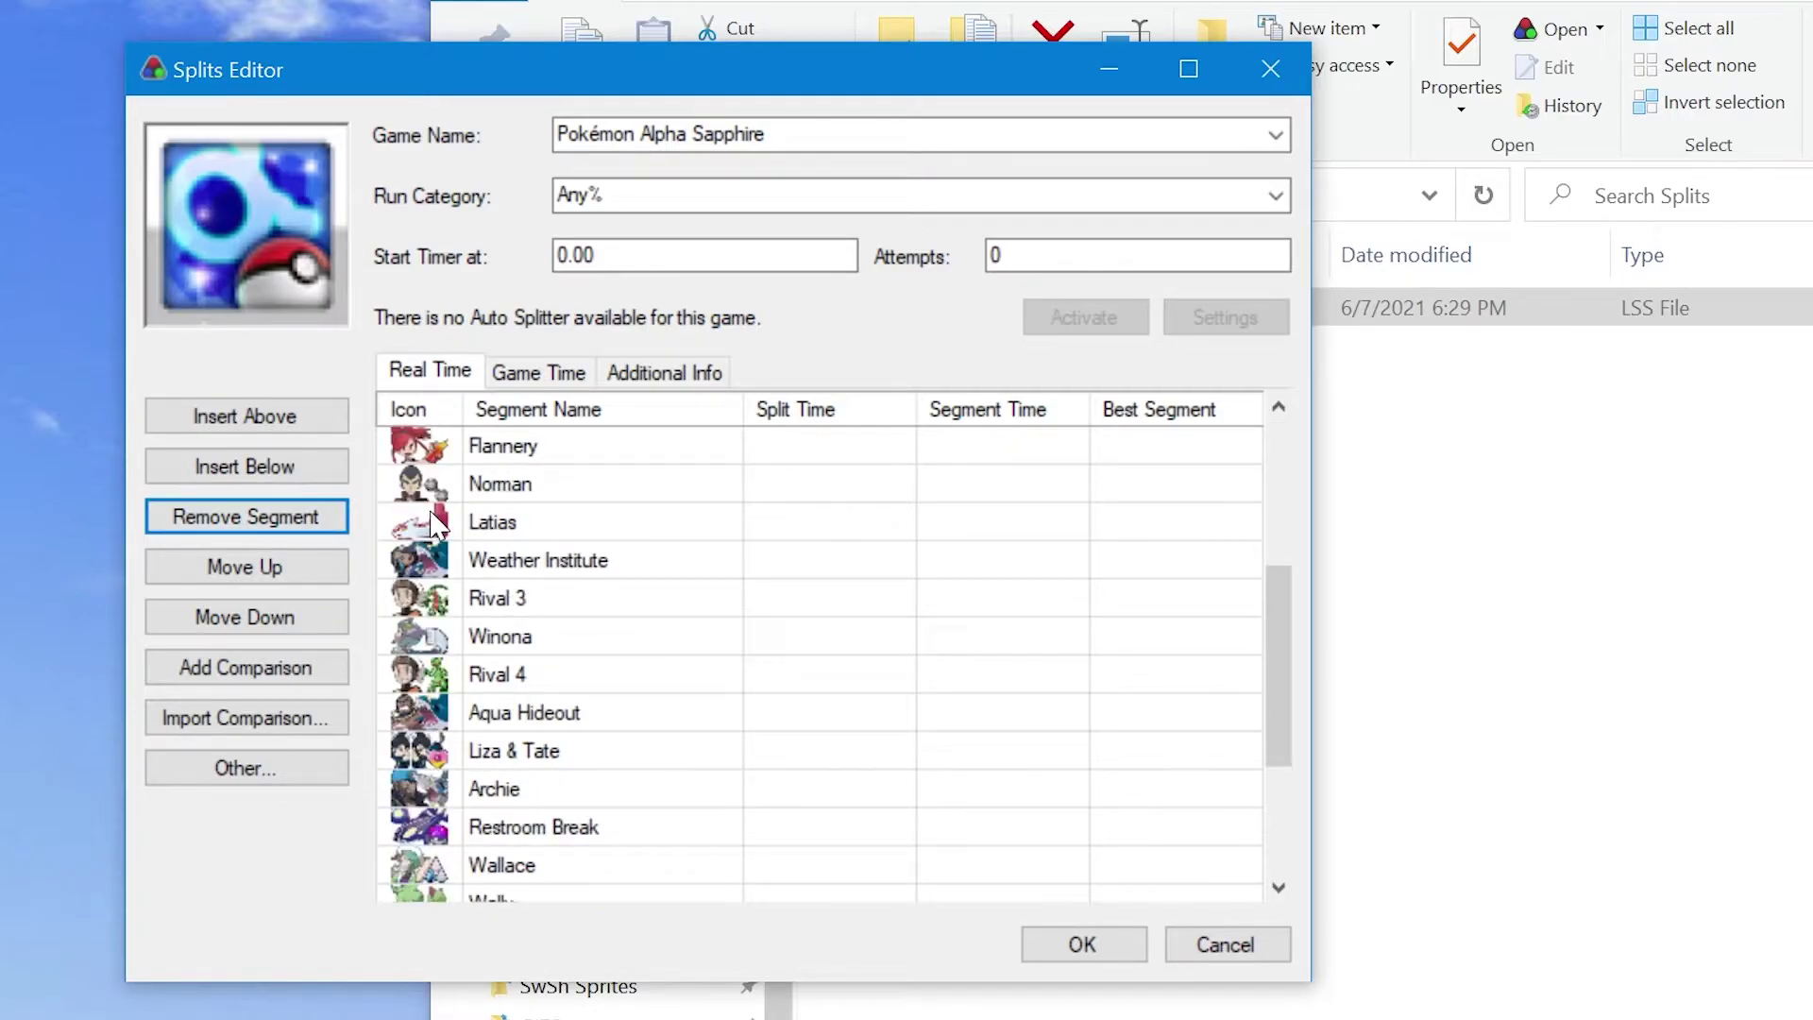
pyautogui.scroll(3, 430, 512)
pyautogui.click(429, 525)
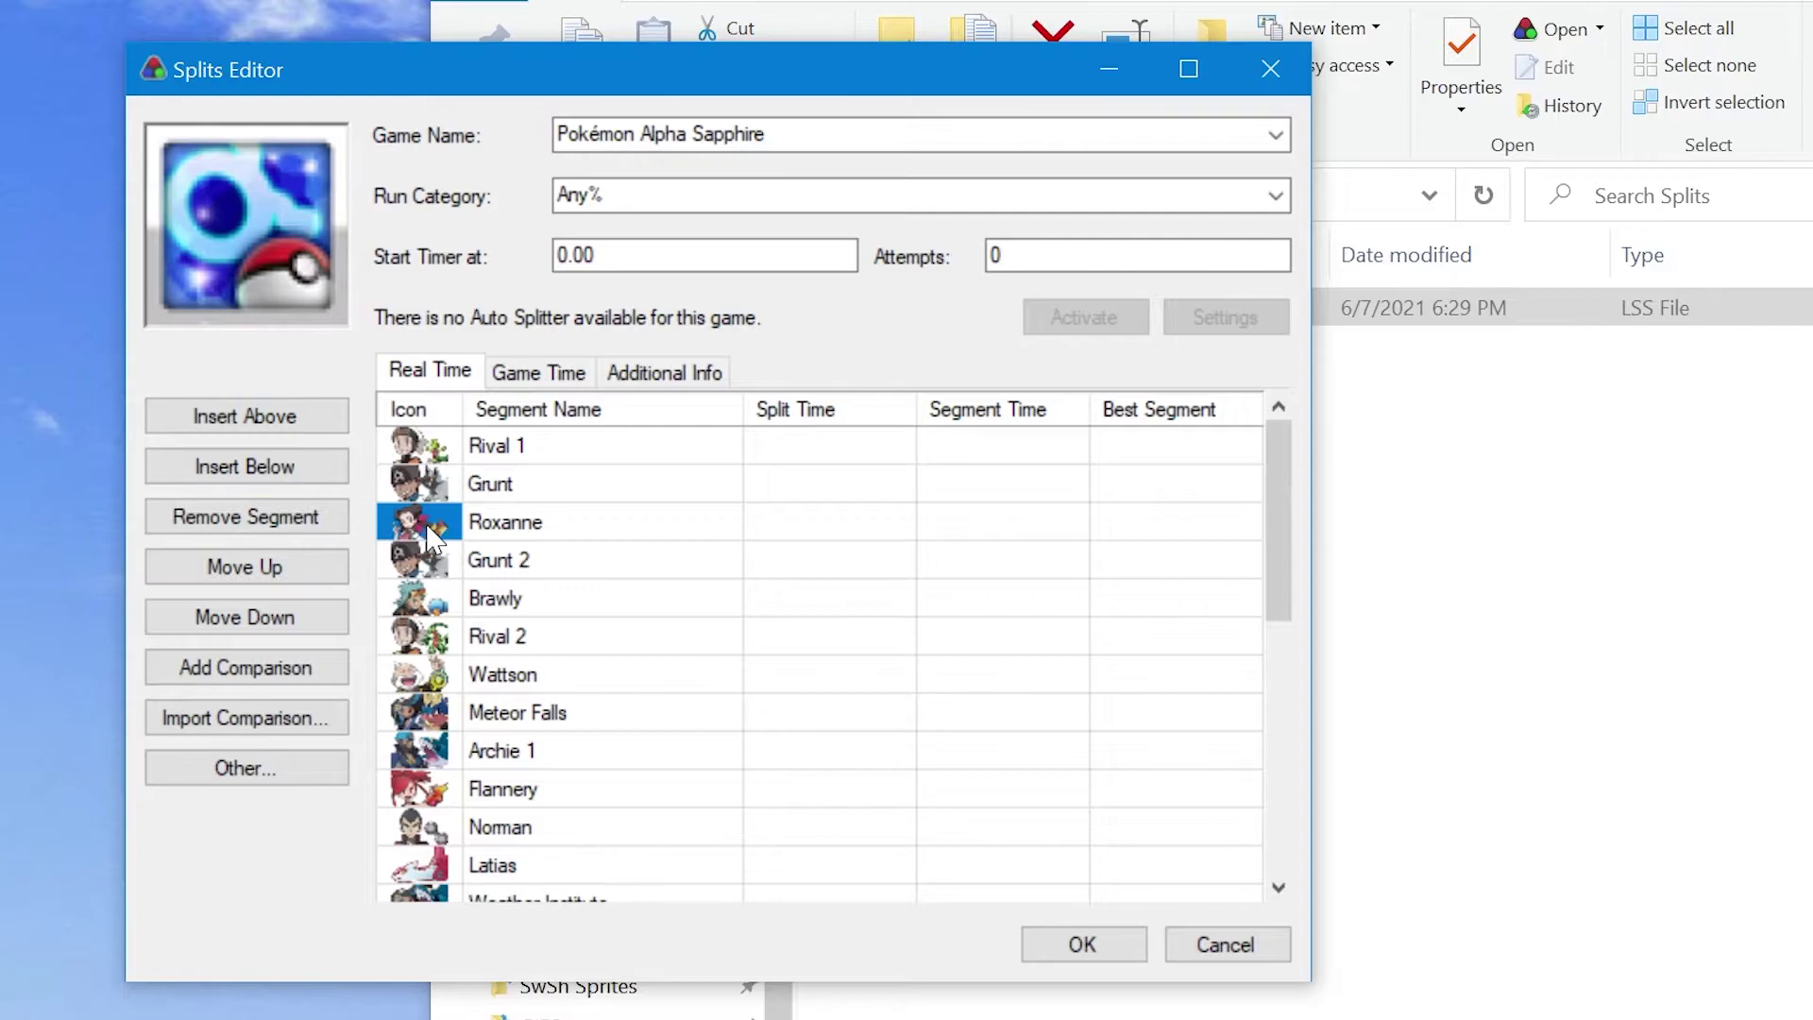
pyautogui.doubleClick(432, 538)
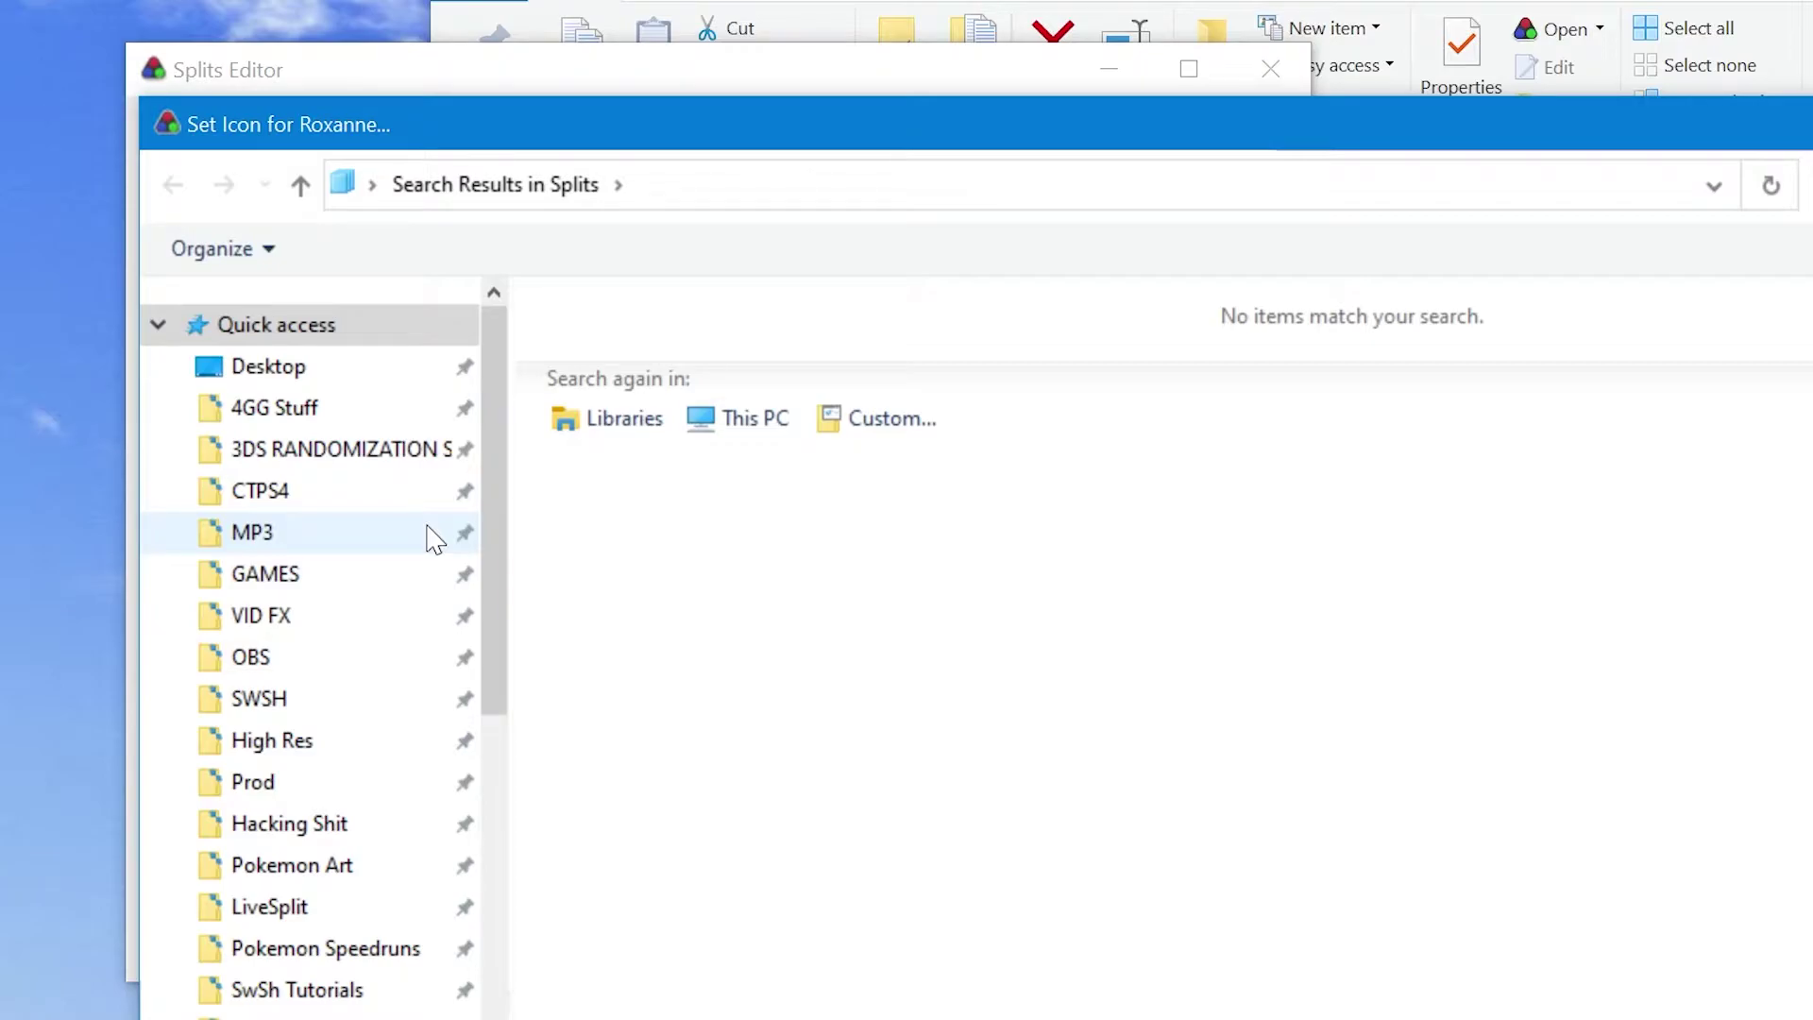
pyautogui.press('Escape')
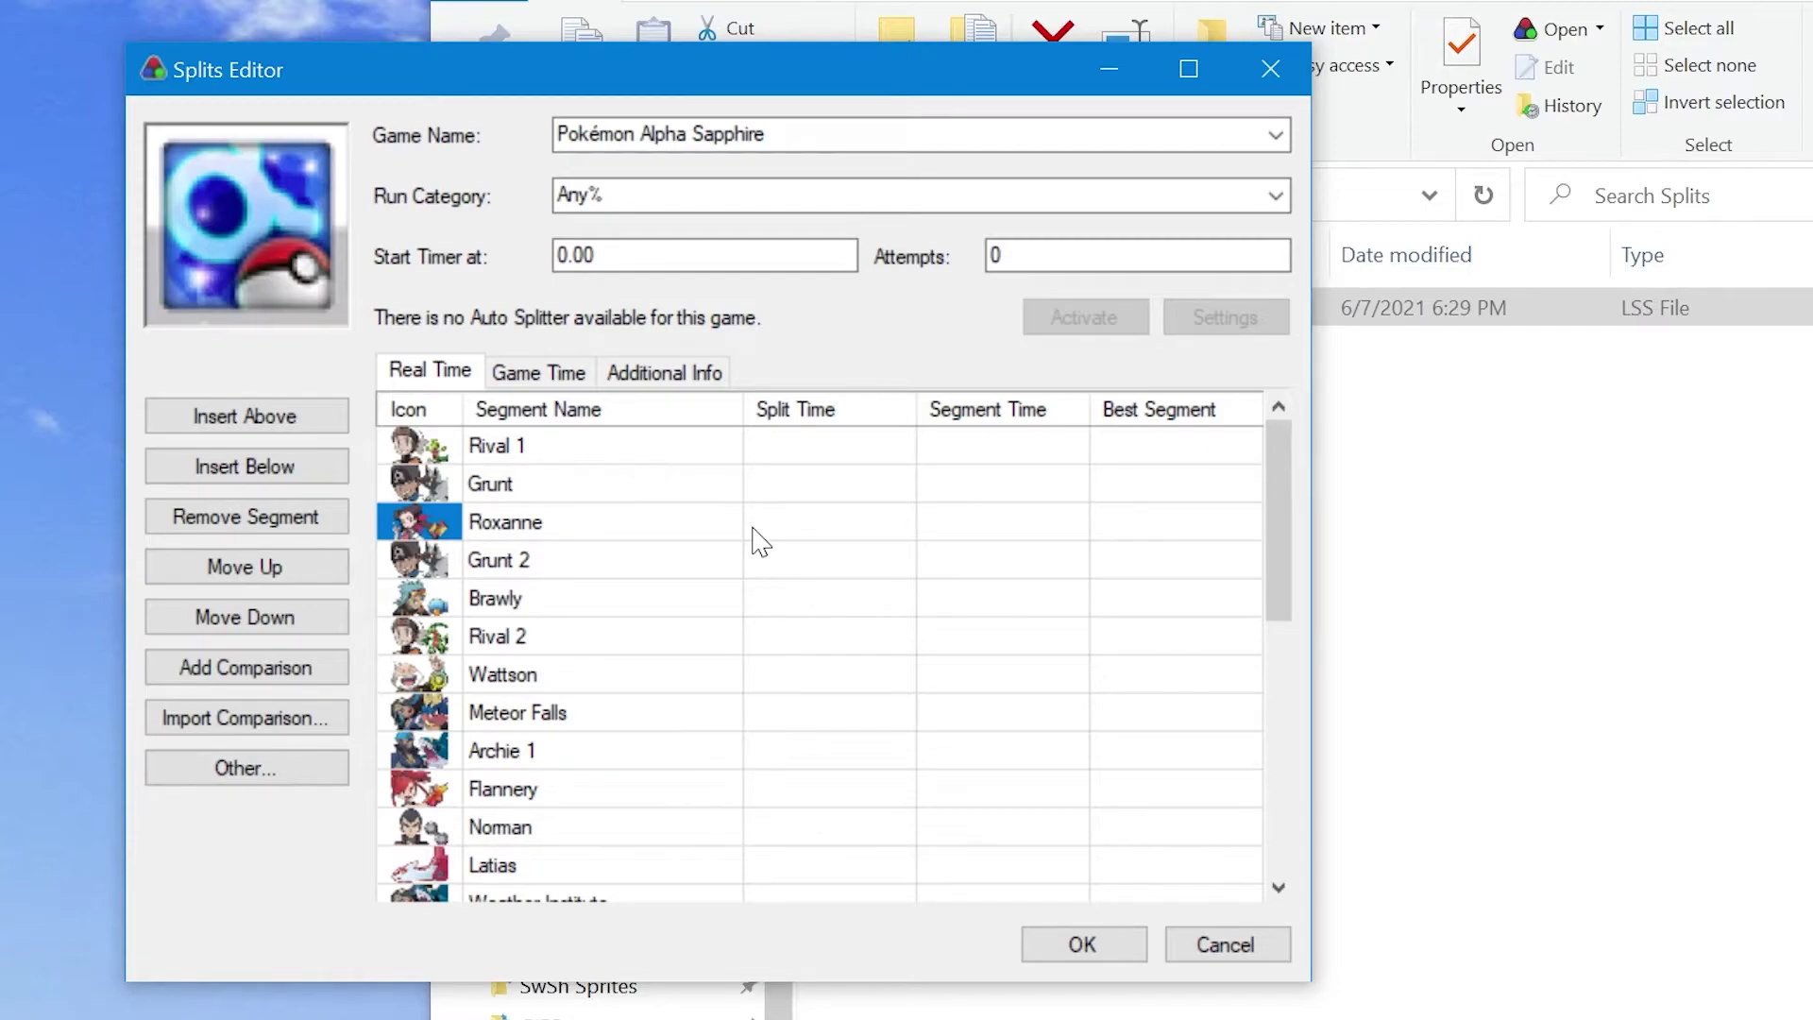
# Step: Accept the changes to the Alpha Sapphire splits and open the option to save the splits as a file
pyautogui.click(1084, 943)
pyautogui.rightClick(1416, 376)
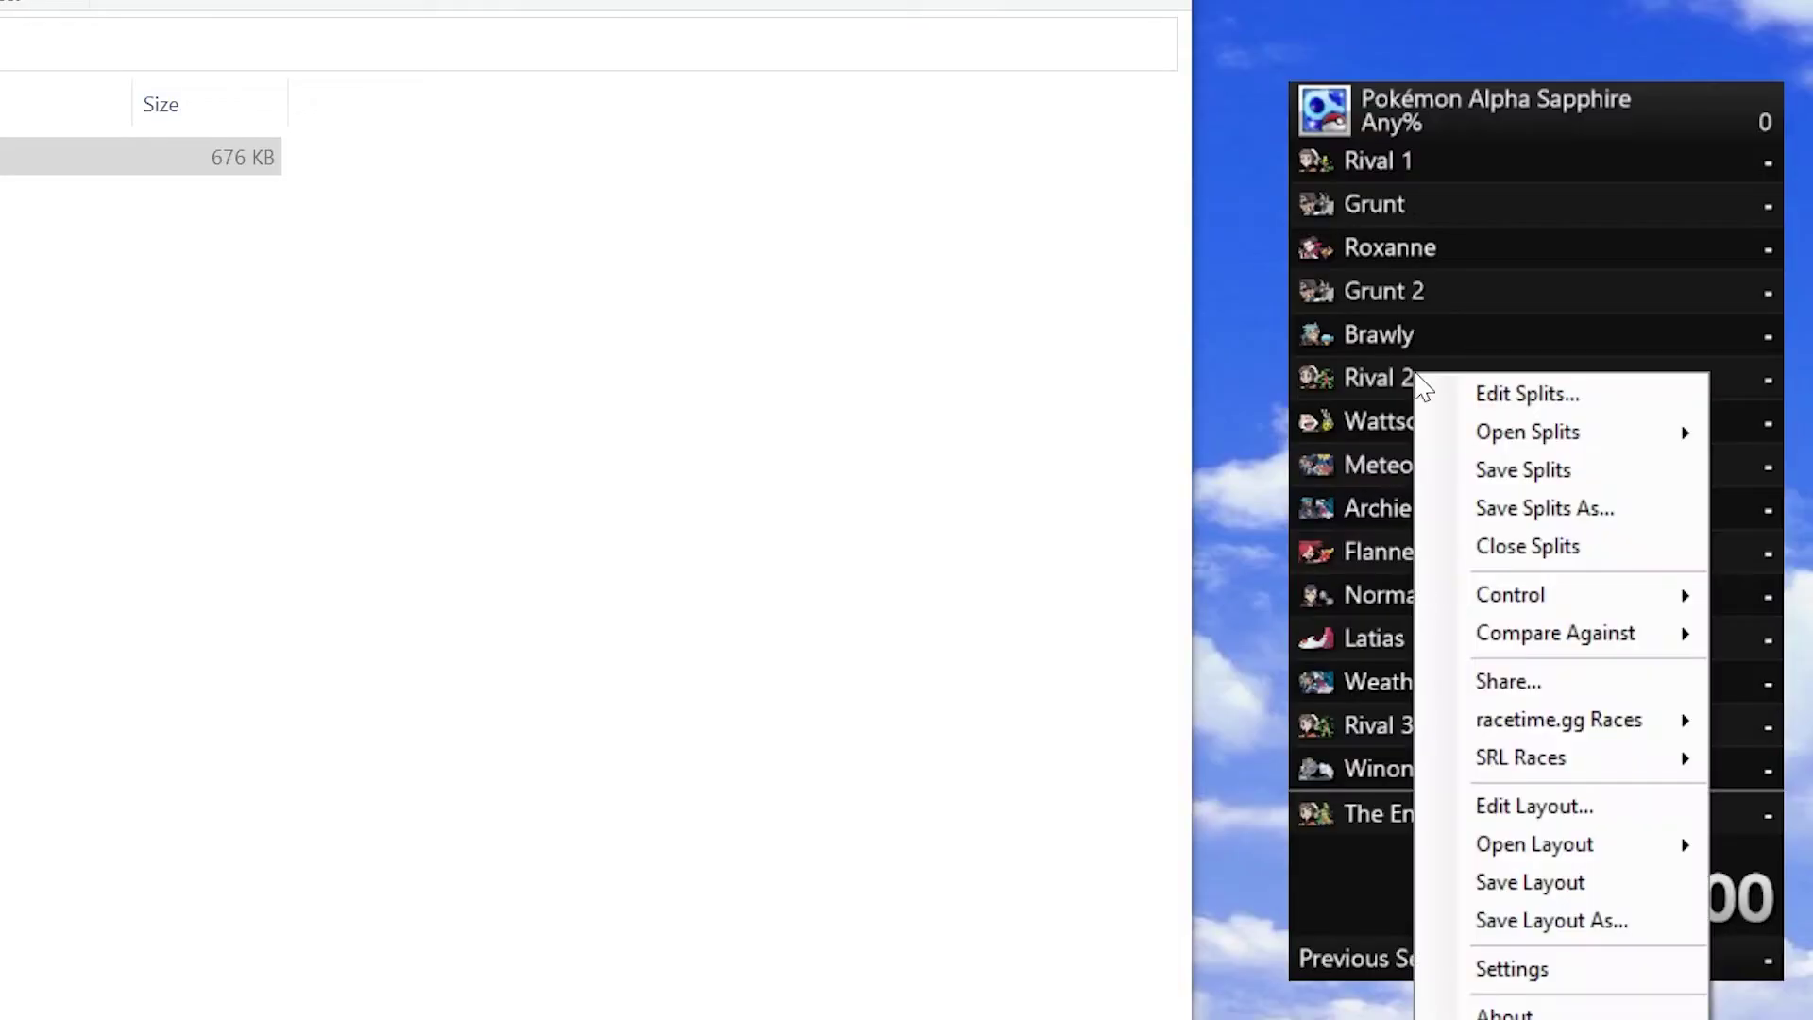
pyautogui.click(1596, 510)
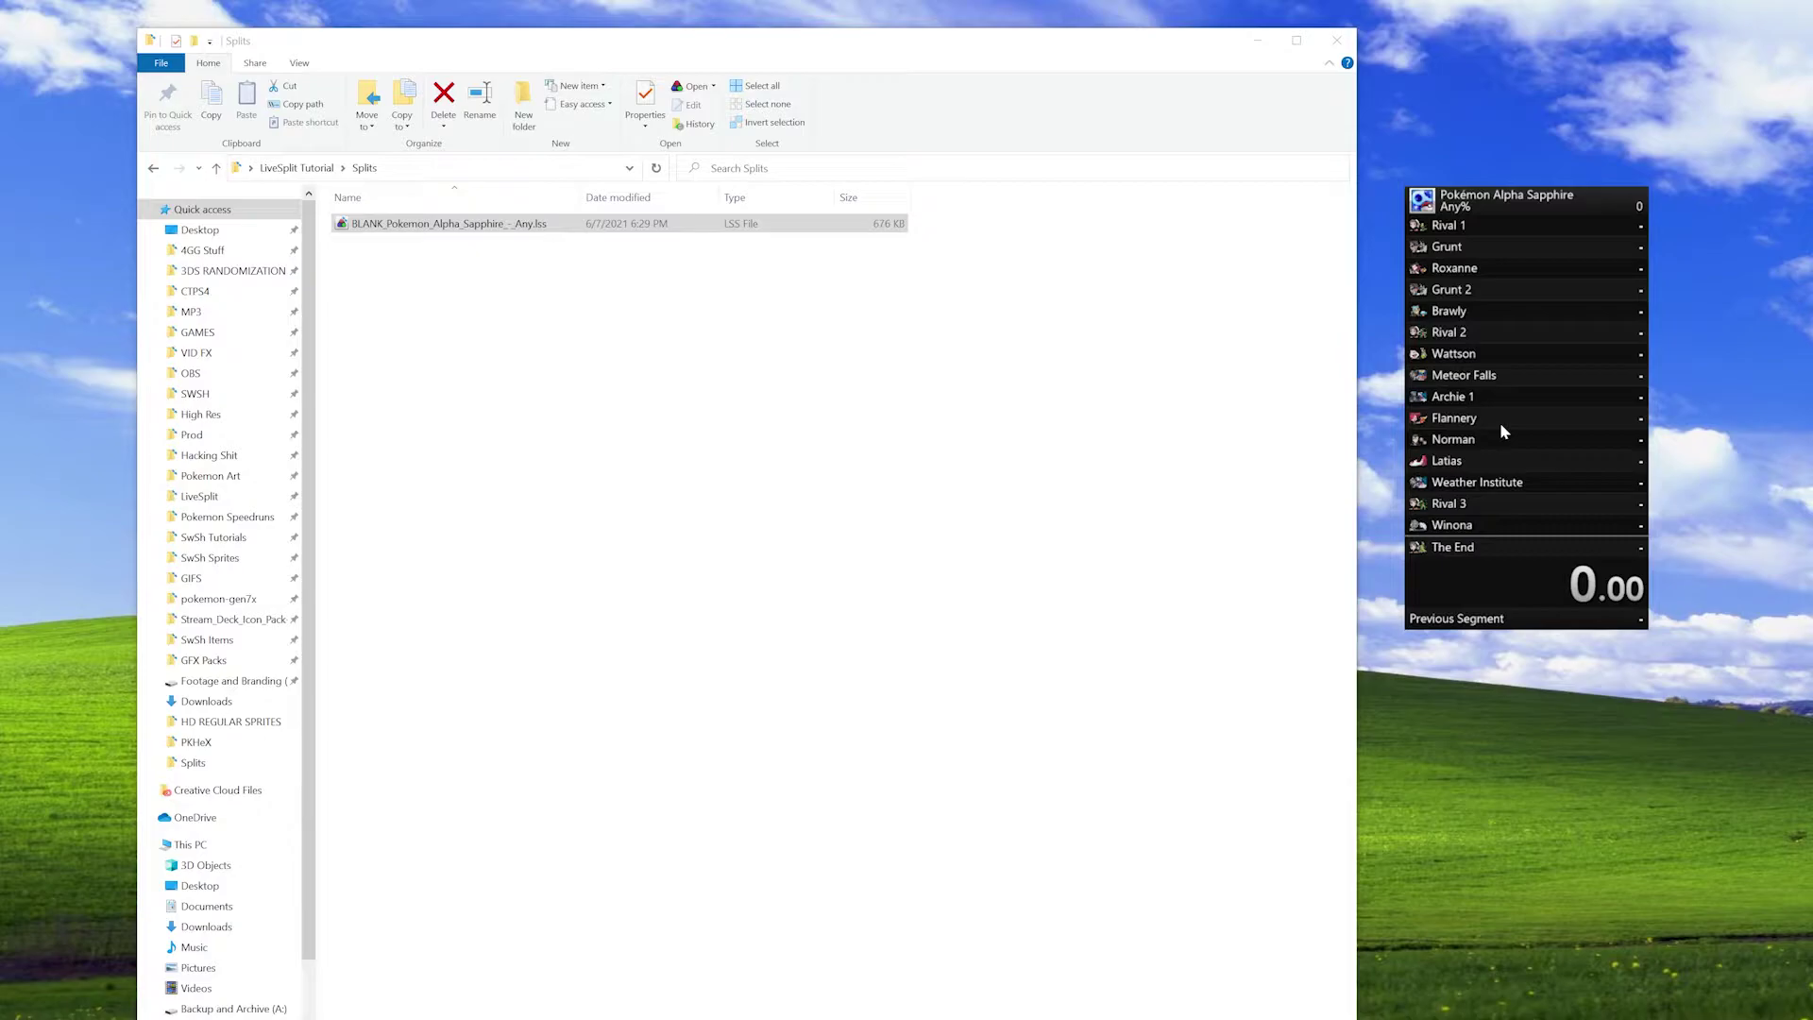
# Step: Open the Layout Editor, go through the Splits, Timer and Previous Segment components, and view the component categories available to add
pyautogui.rightClick(1478, 397)
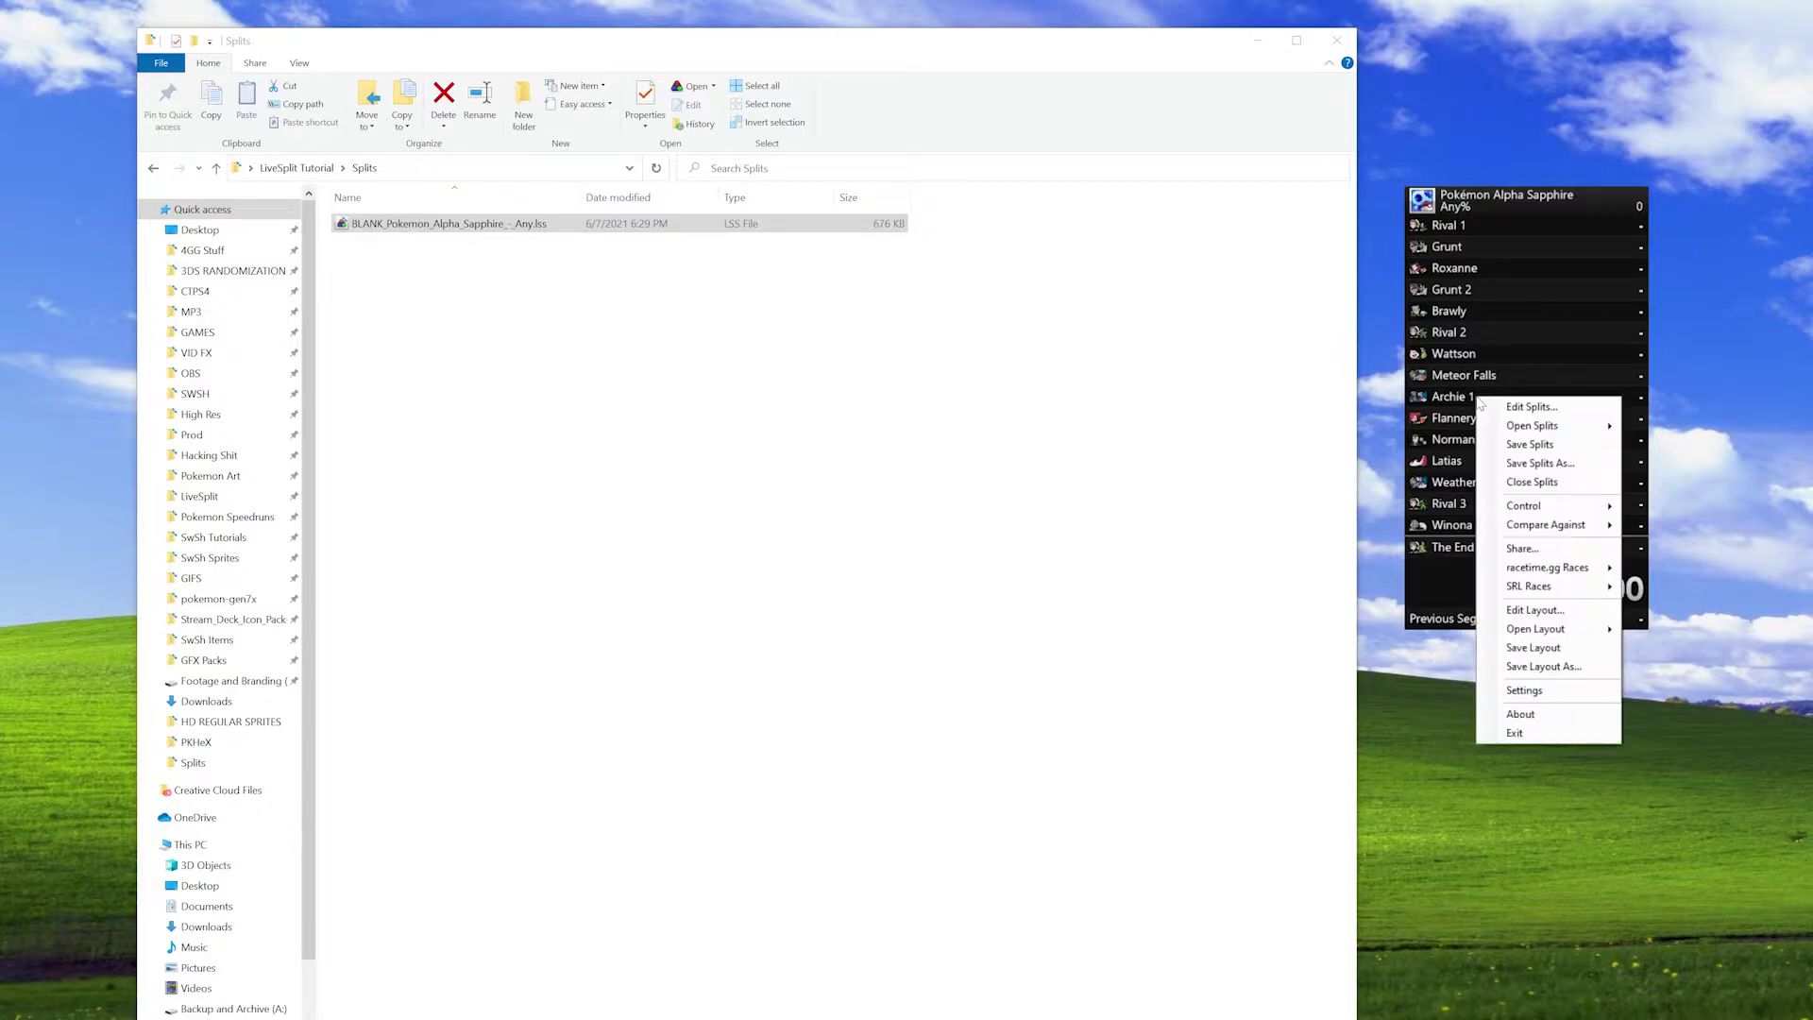
pyautogui.click(1537, 612)
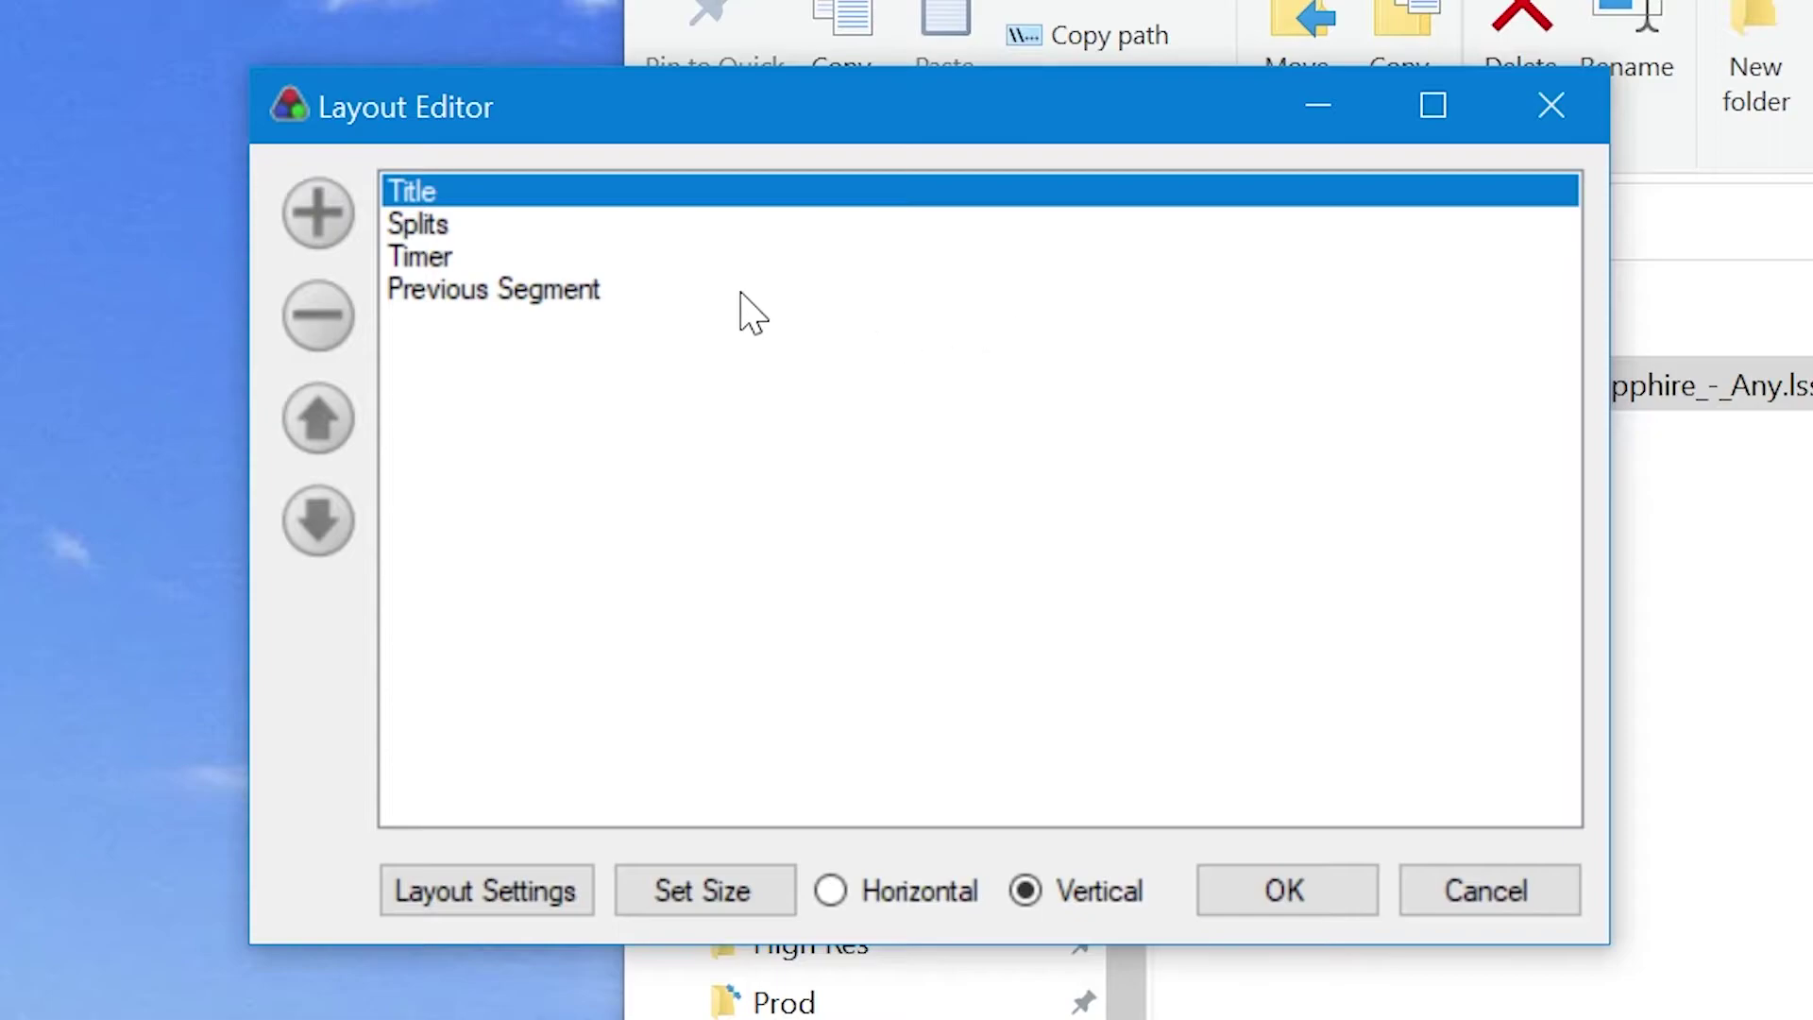
pyautogui.click(444, 225)
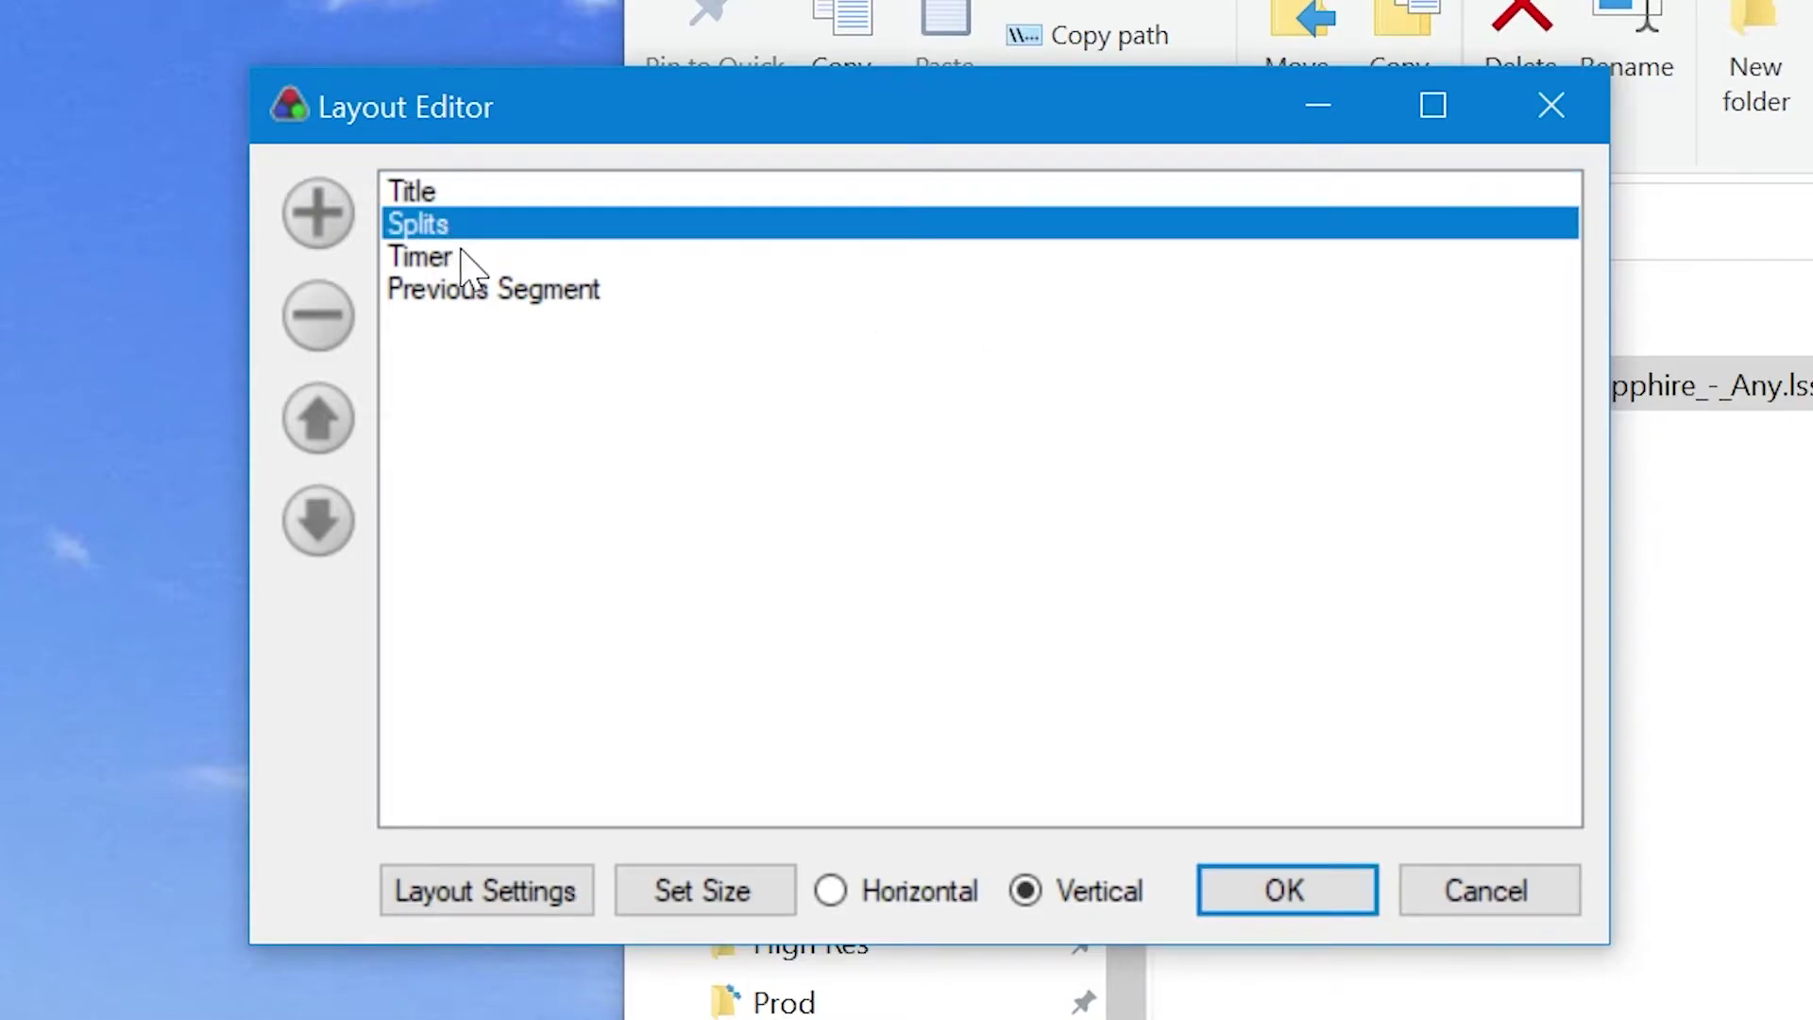
pyautogui.click(472, 258)
pyautogui.click(501, 295)
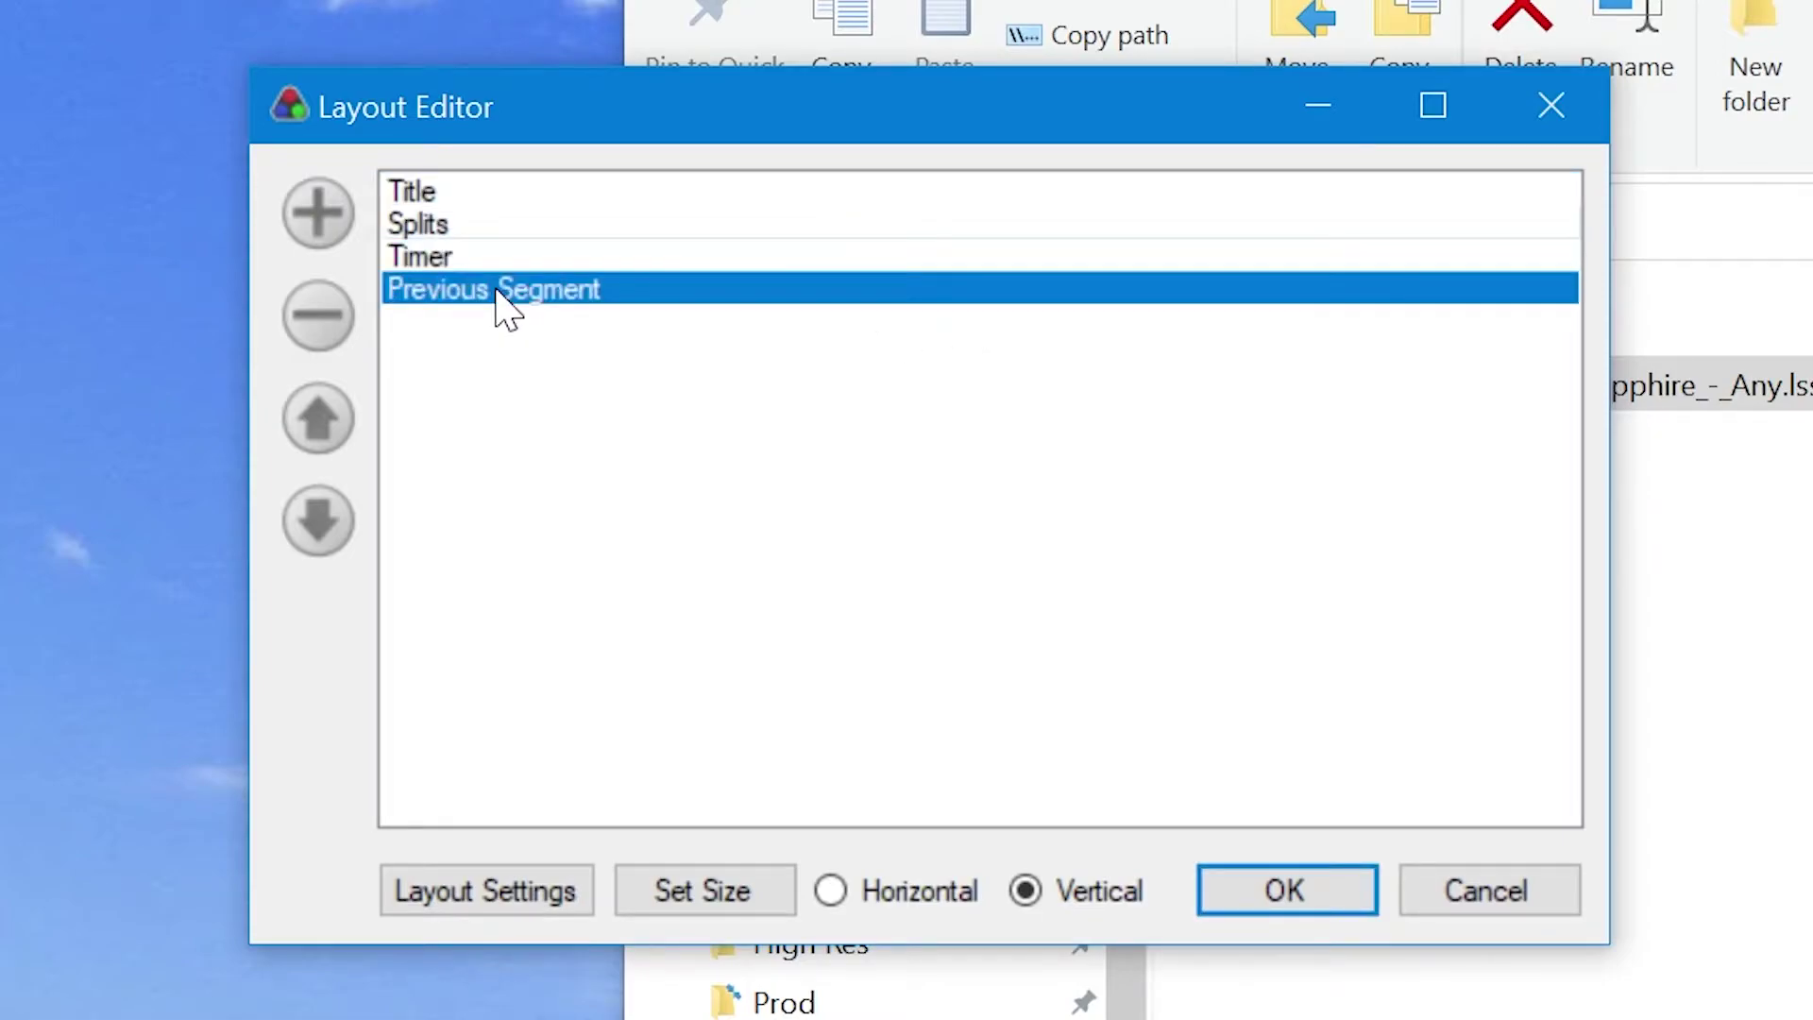
pyautogui.click(343, 230)
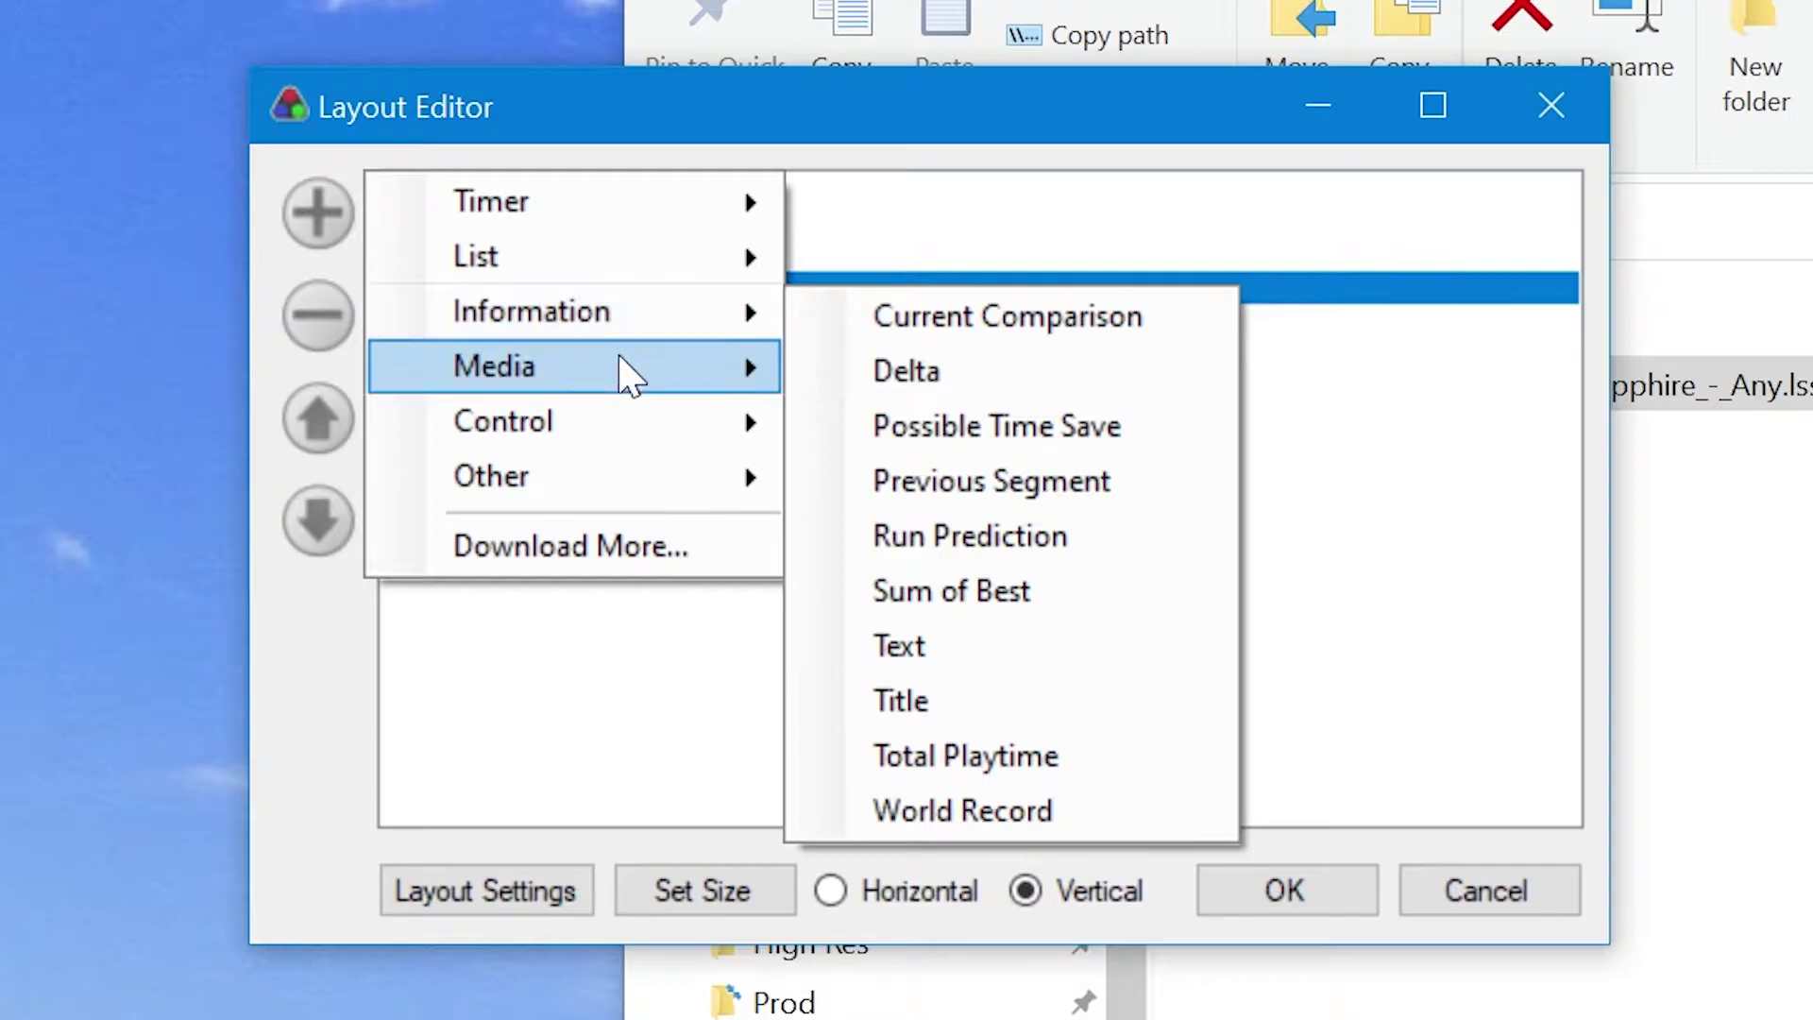
pyautogui.click(490, 661)
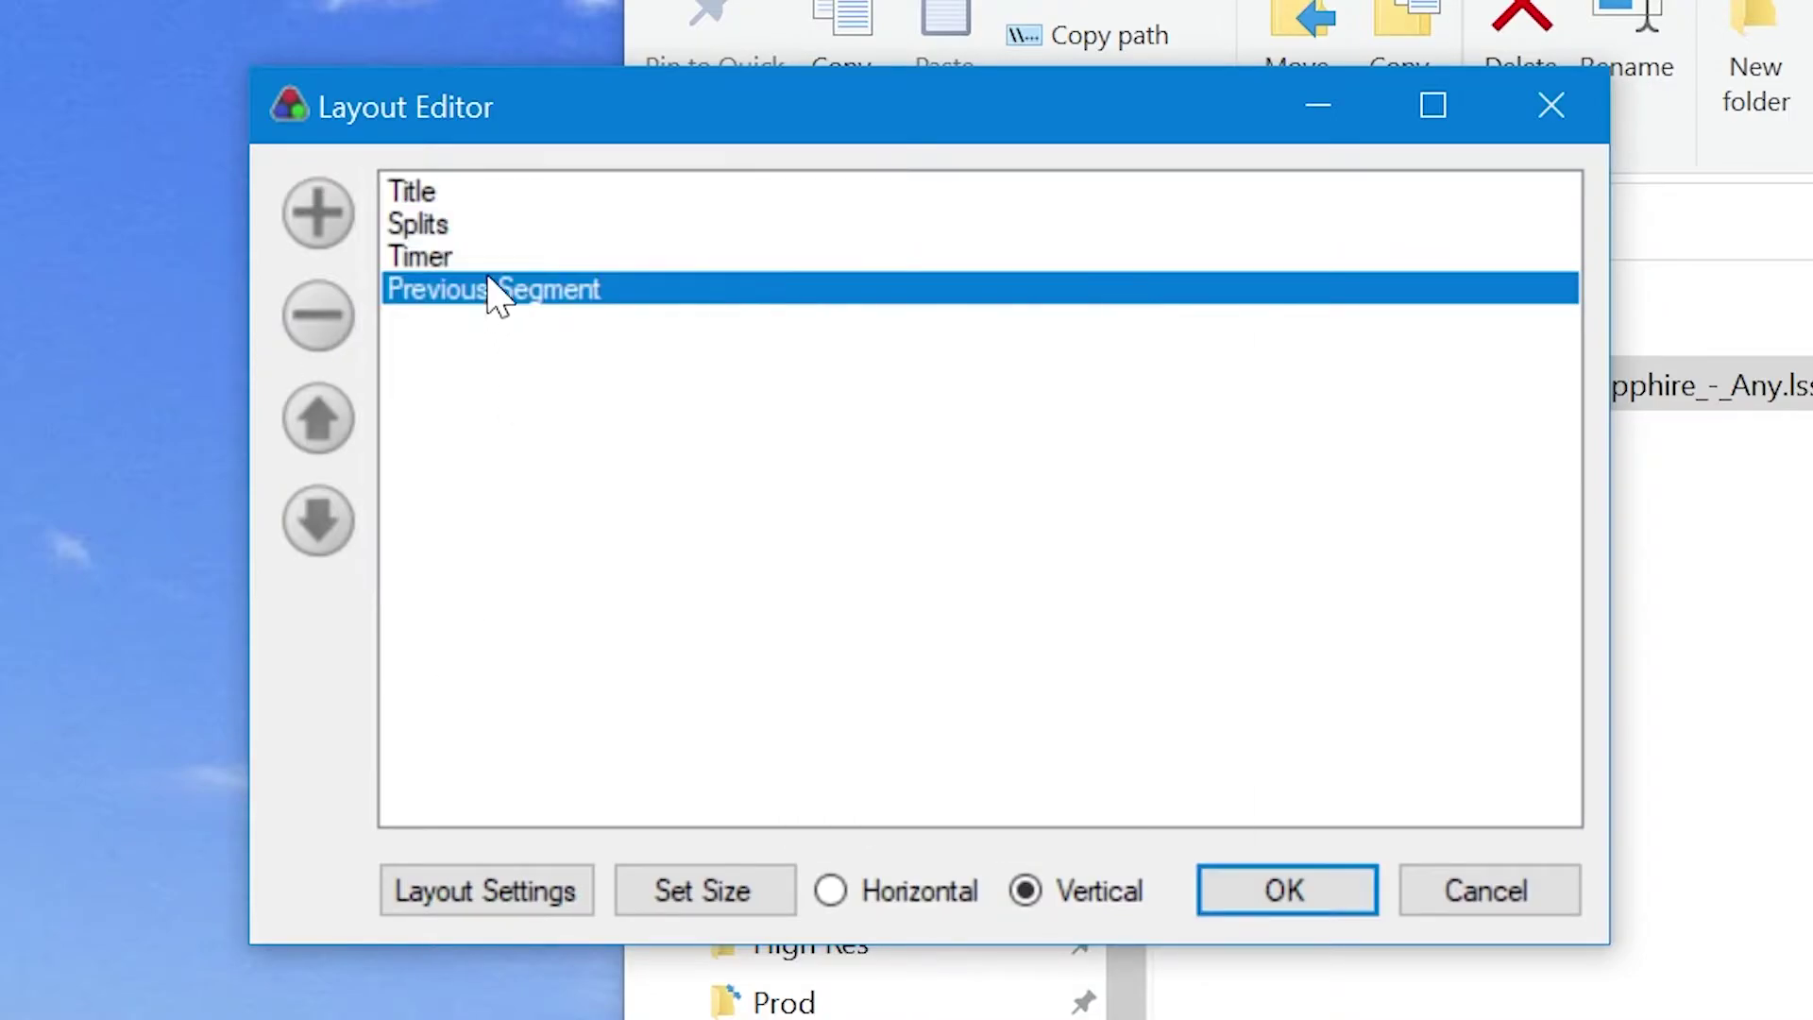
# Step: Move the Previous Segment component to the top of the layout and back down below Timer
pyautogui.press('Up')
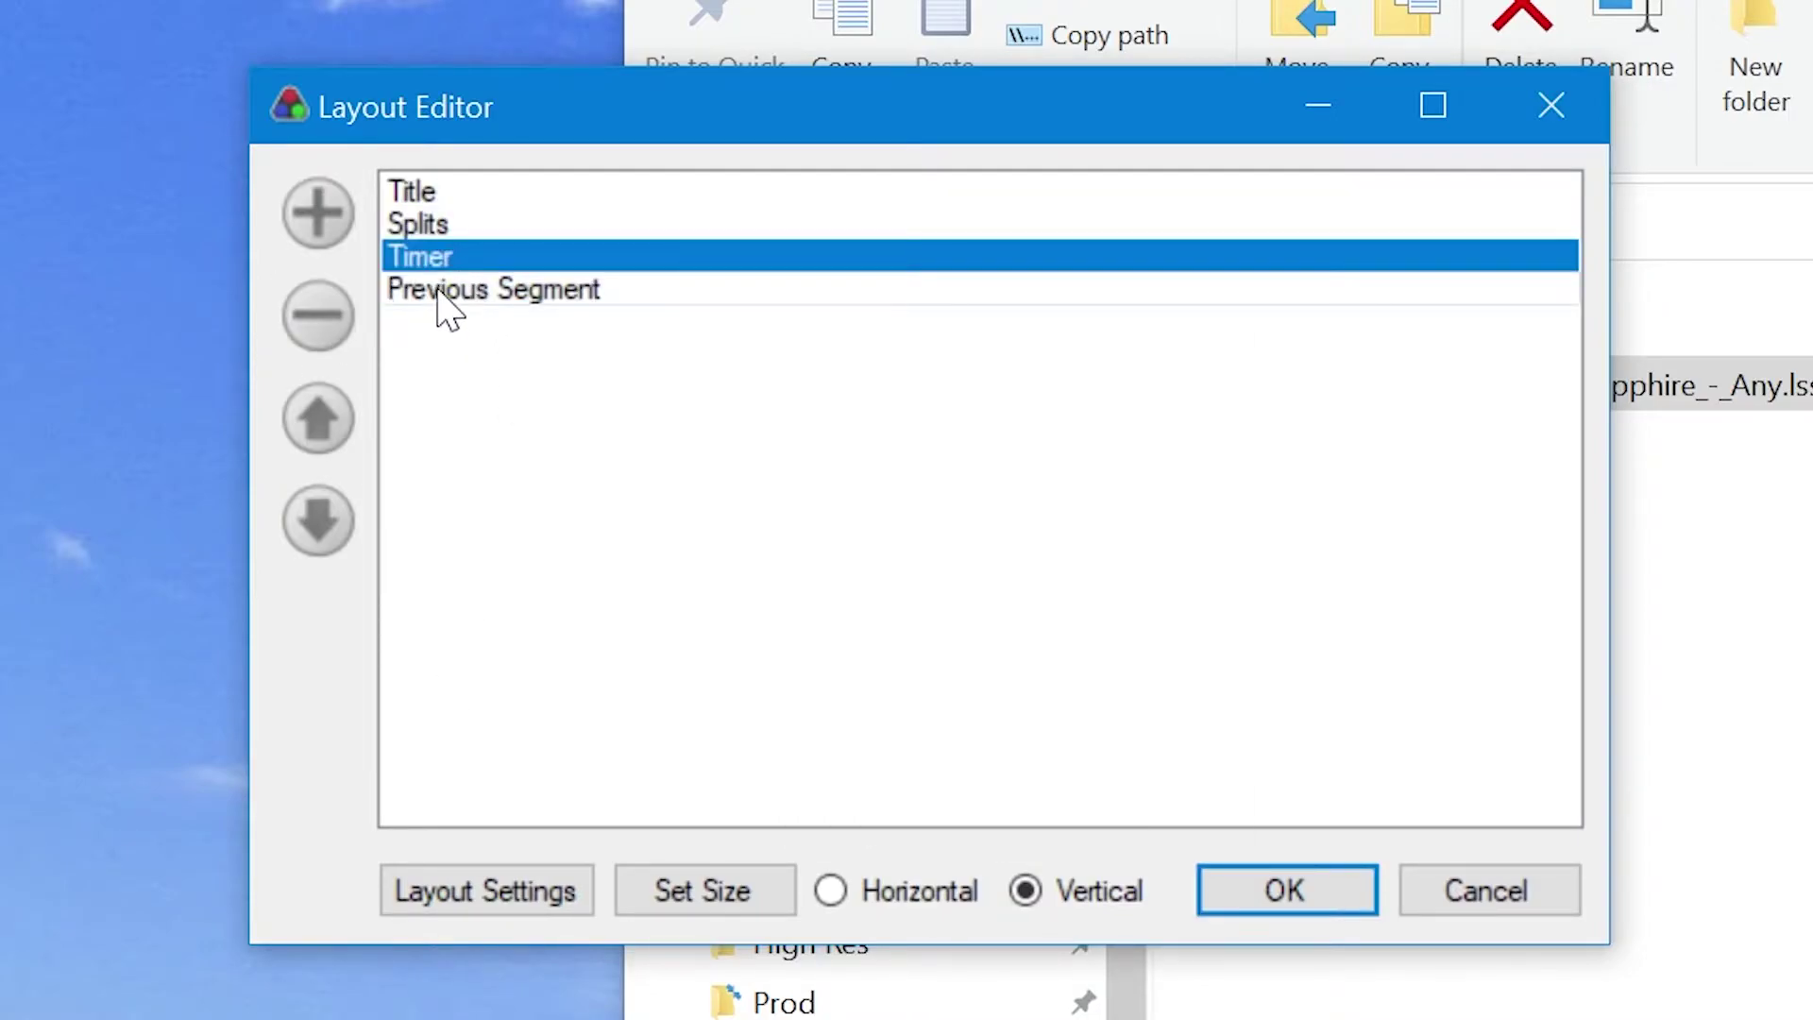
pyautogui.click(439, 290)
pyautogui.click(321, 420)
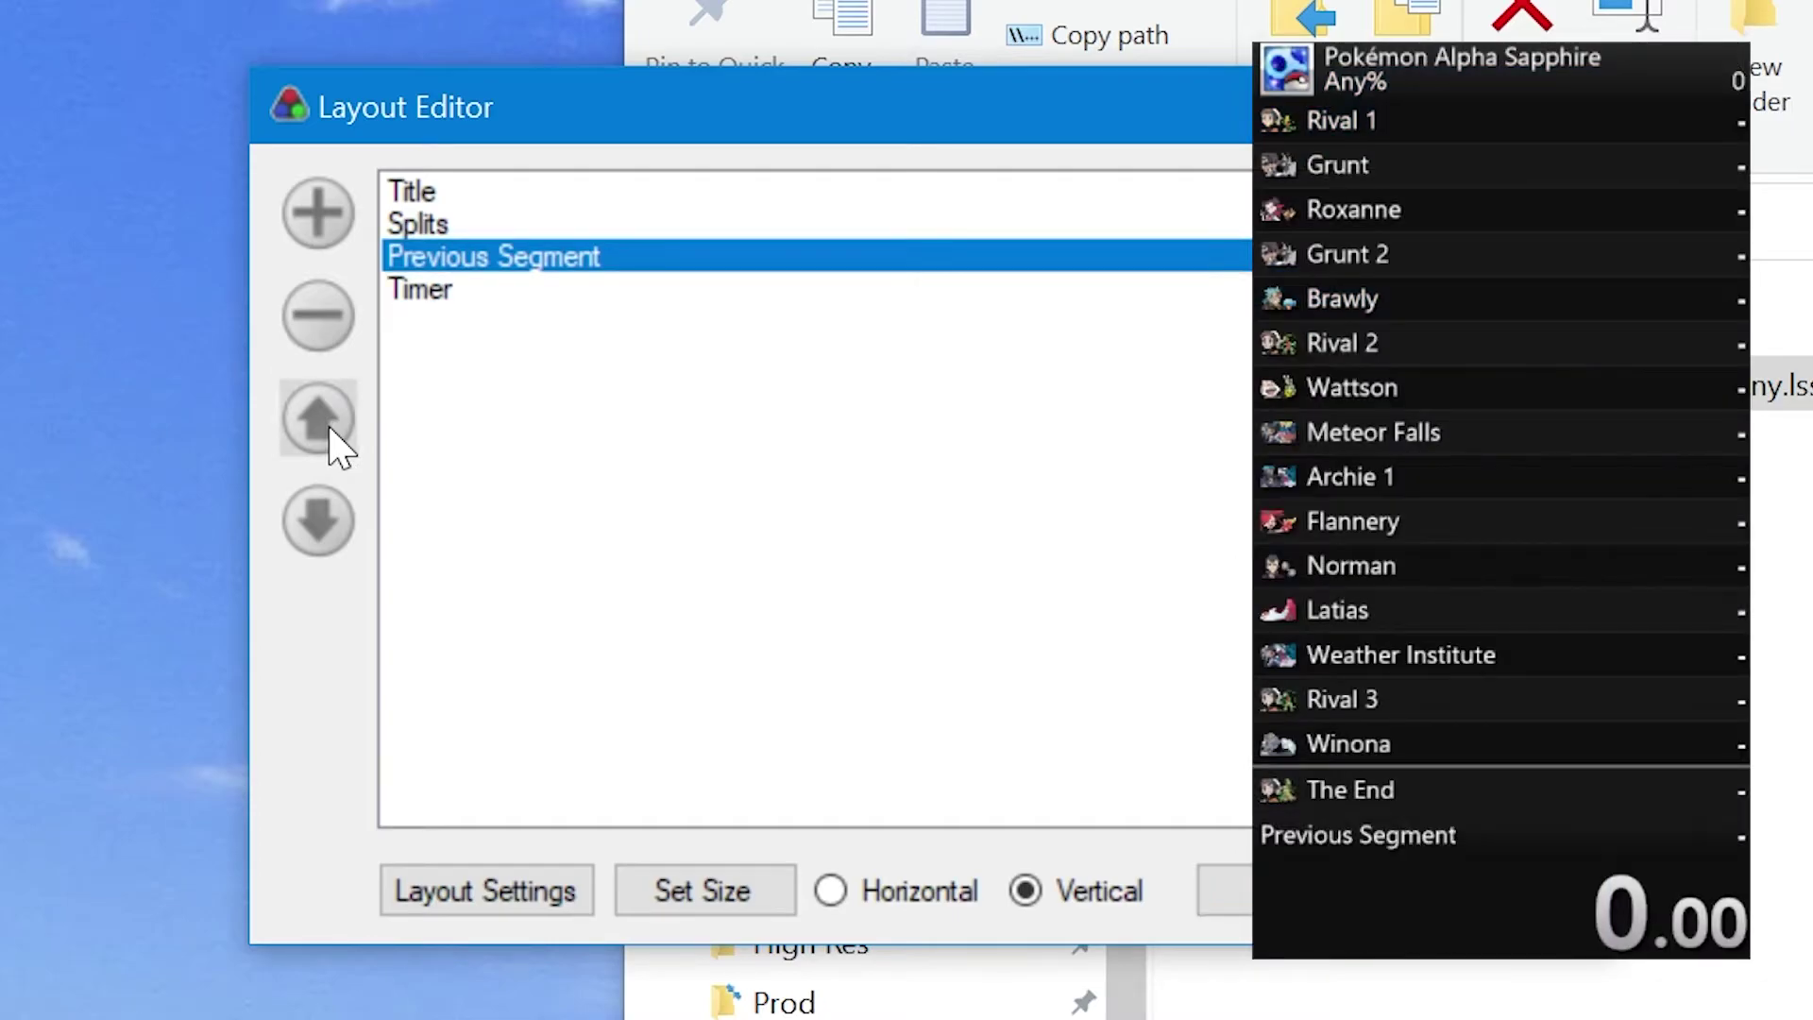
pyautogui.click(331, 433)
pyautogui.click(330, 433)
pyautogui.click(309, 521)
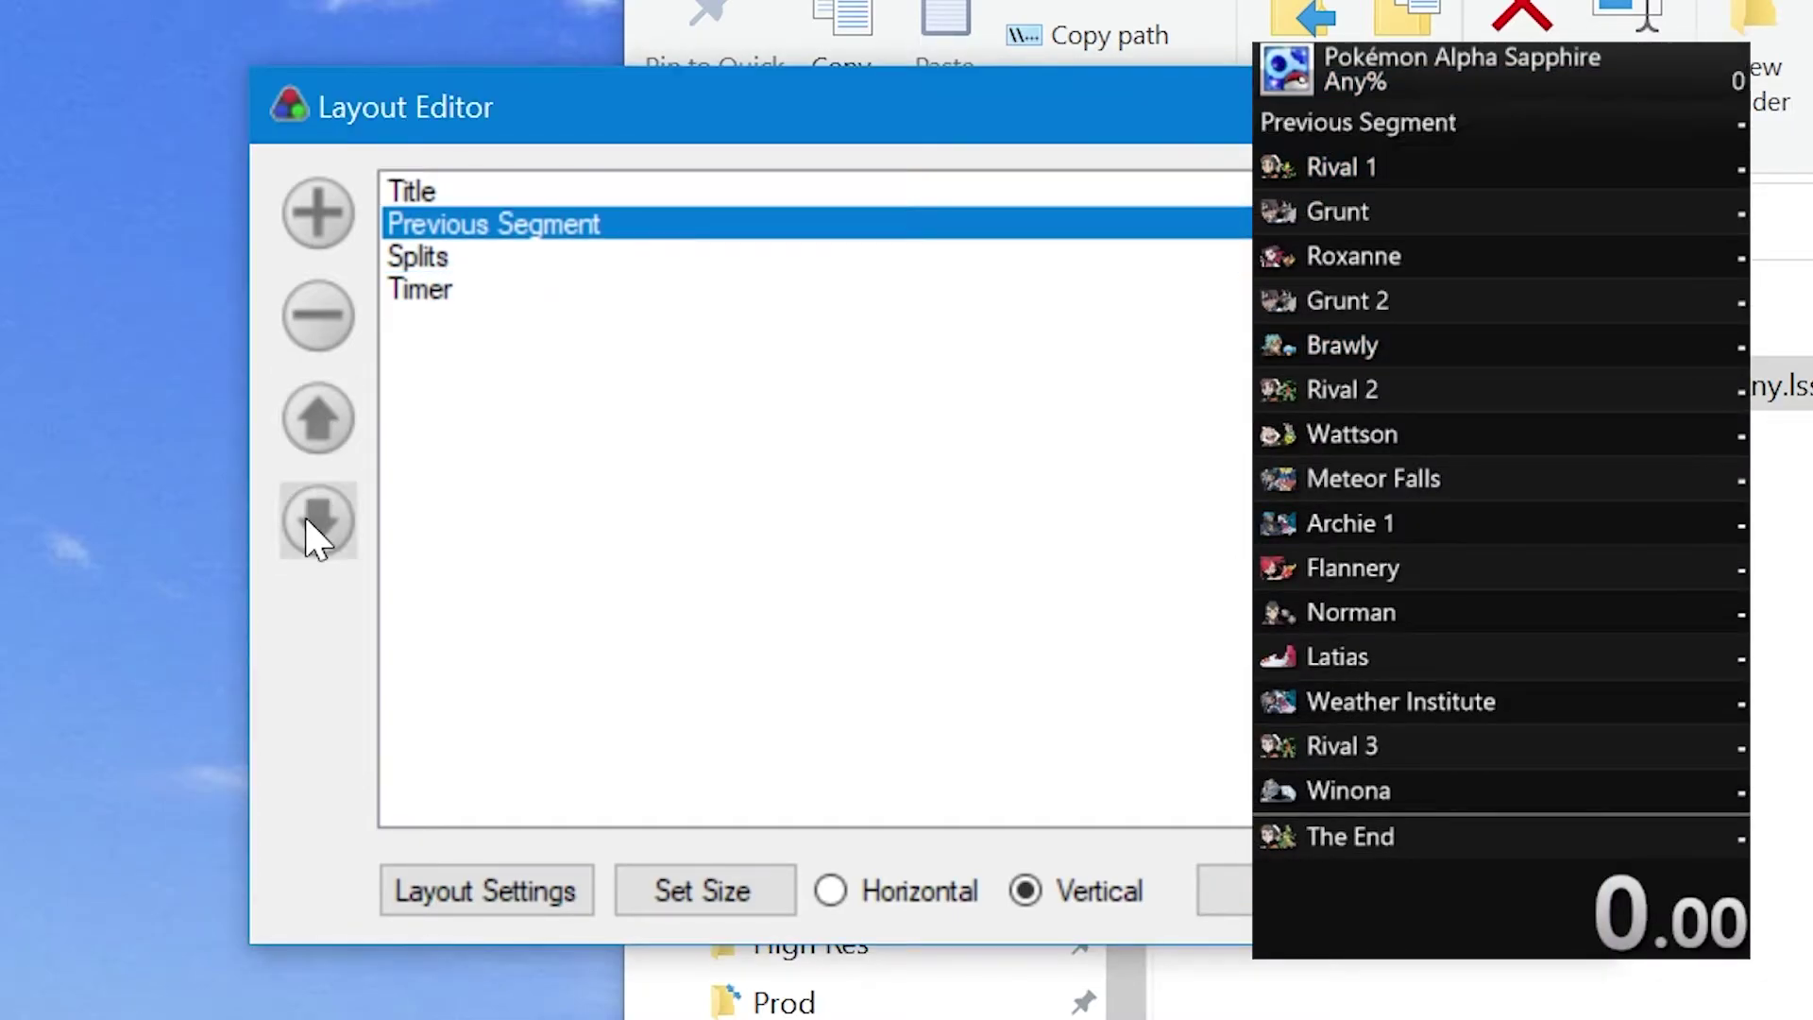
pyautogui.click(318, 521)
pyautogui.click(317, 521)
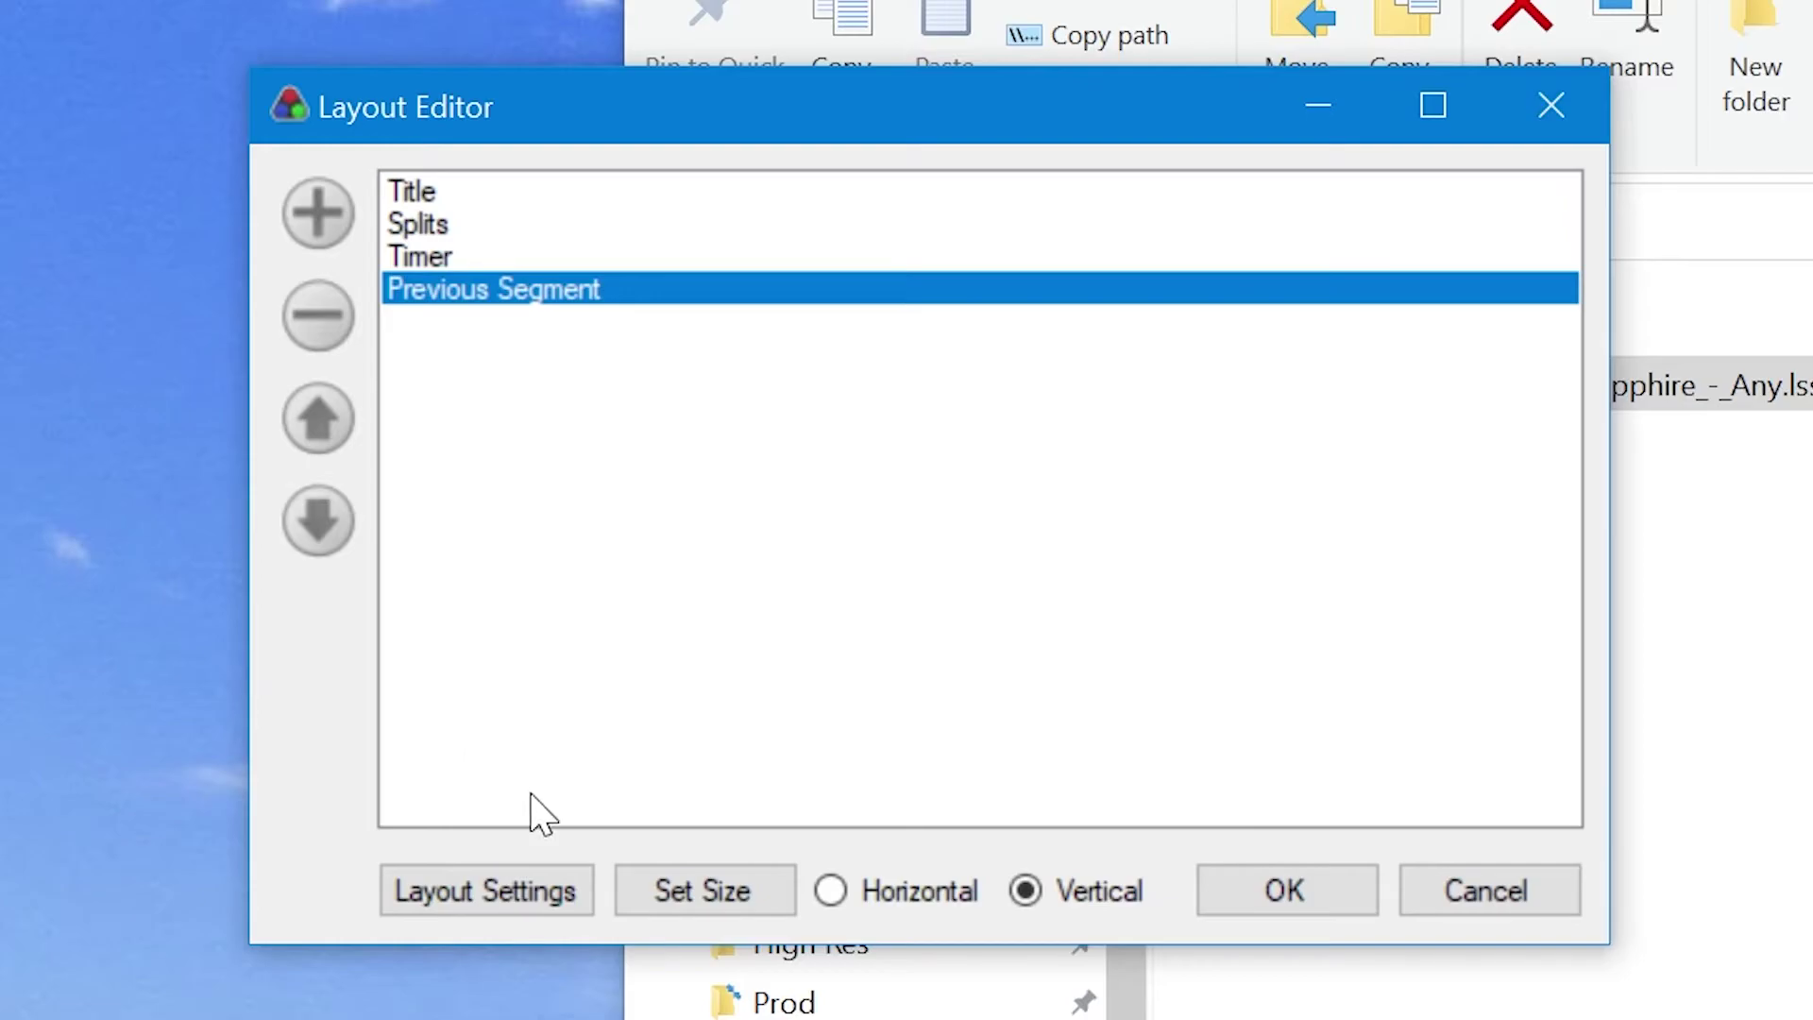
# Step: Open the Layout Settings and examine the Title, Splits, Timer and Previous Segment options before returning to the general layout options
pyautogui.click(498, 892)
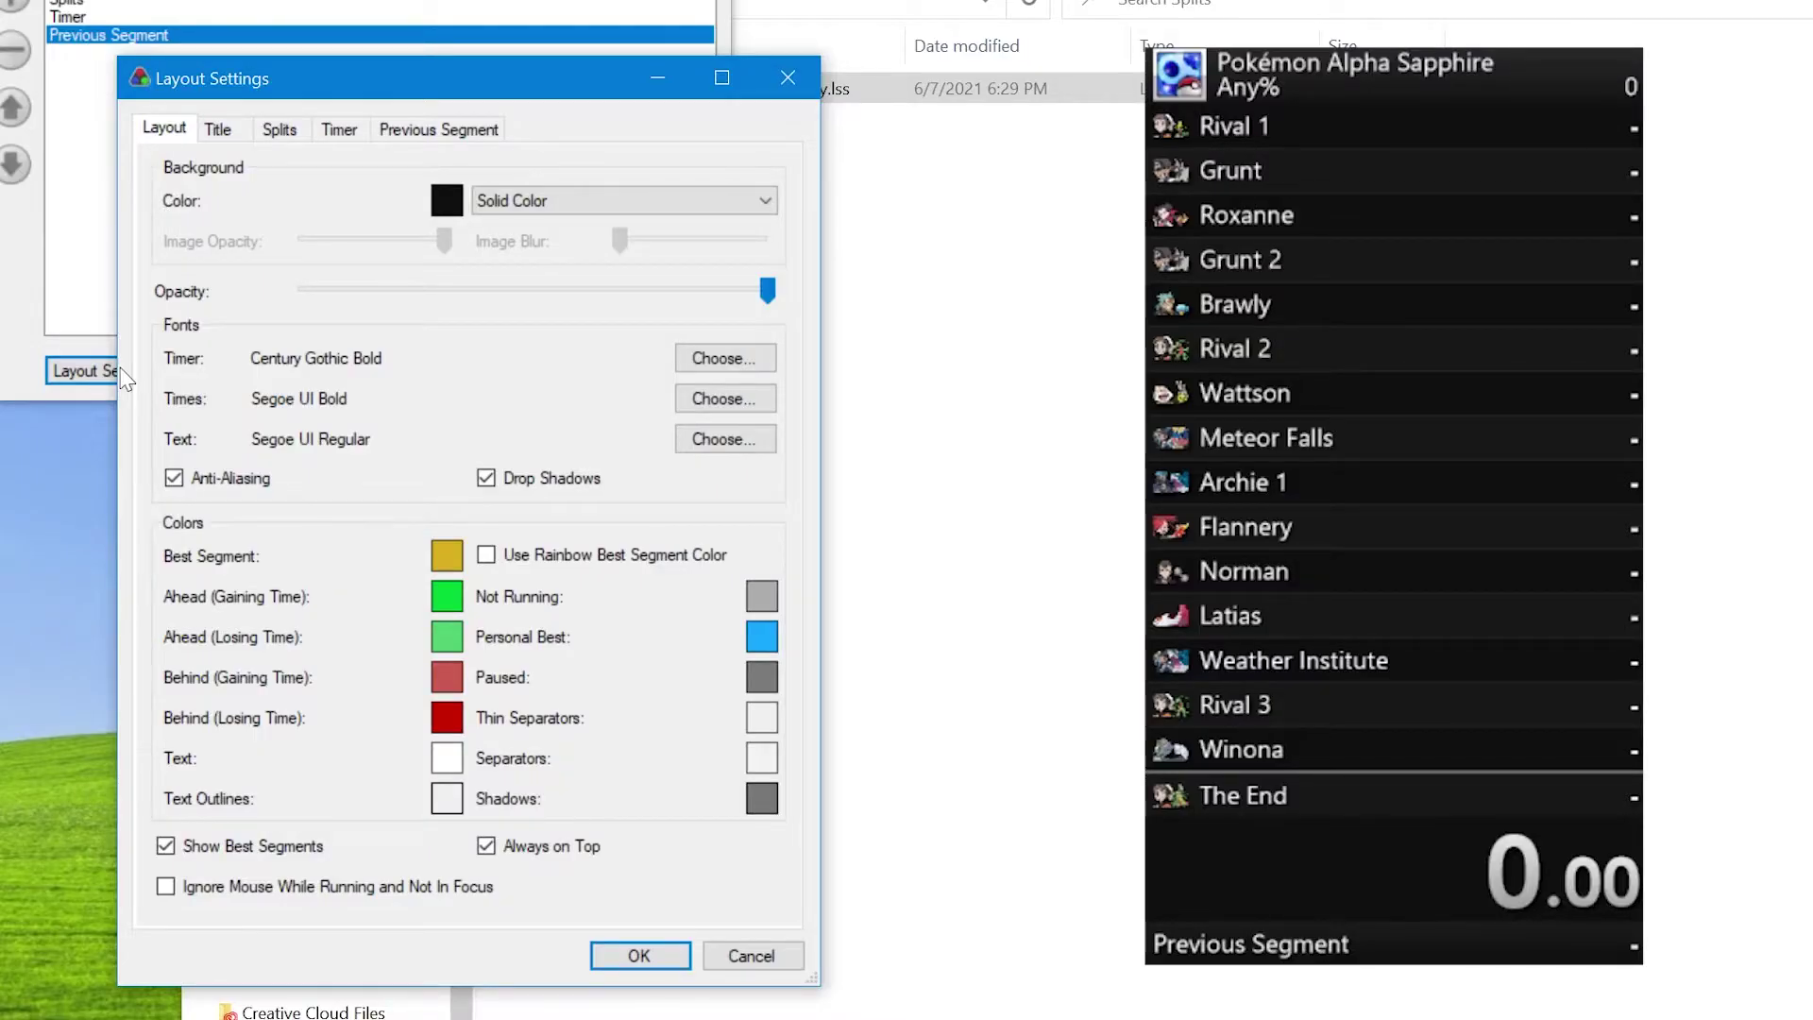
pyautogui.click(219, 133)
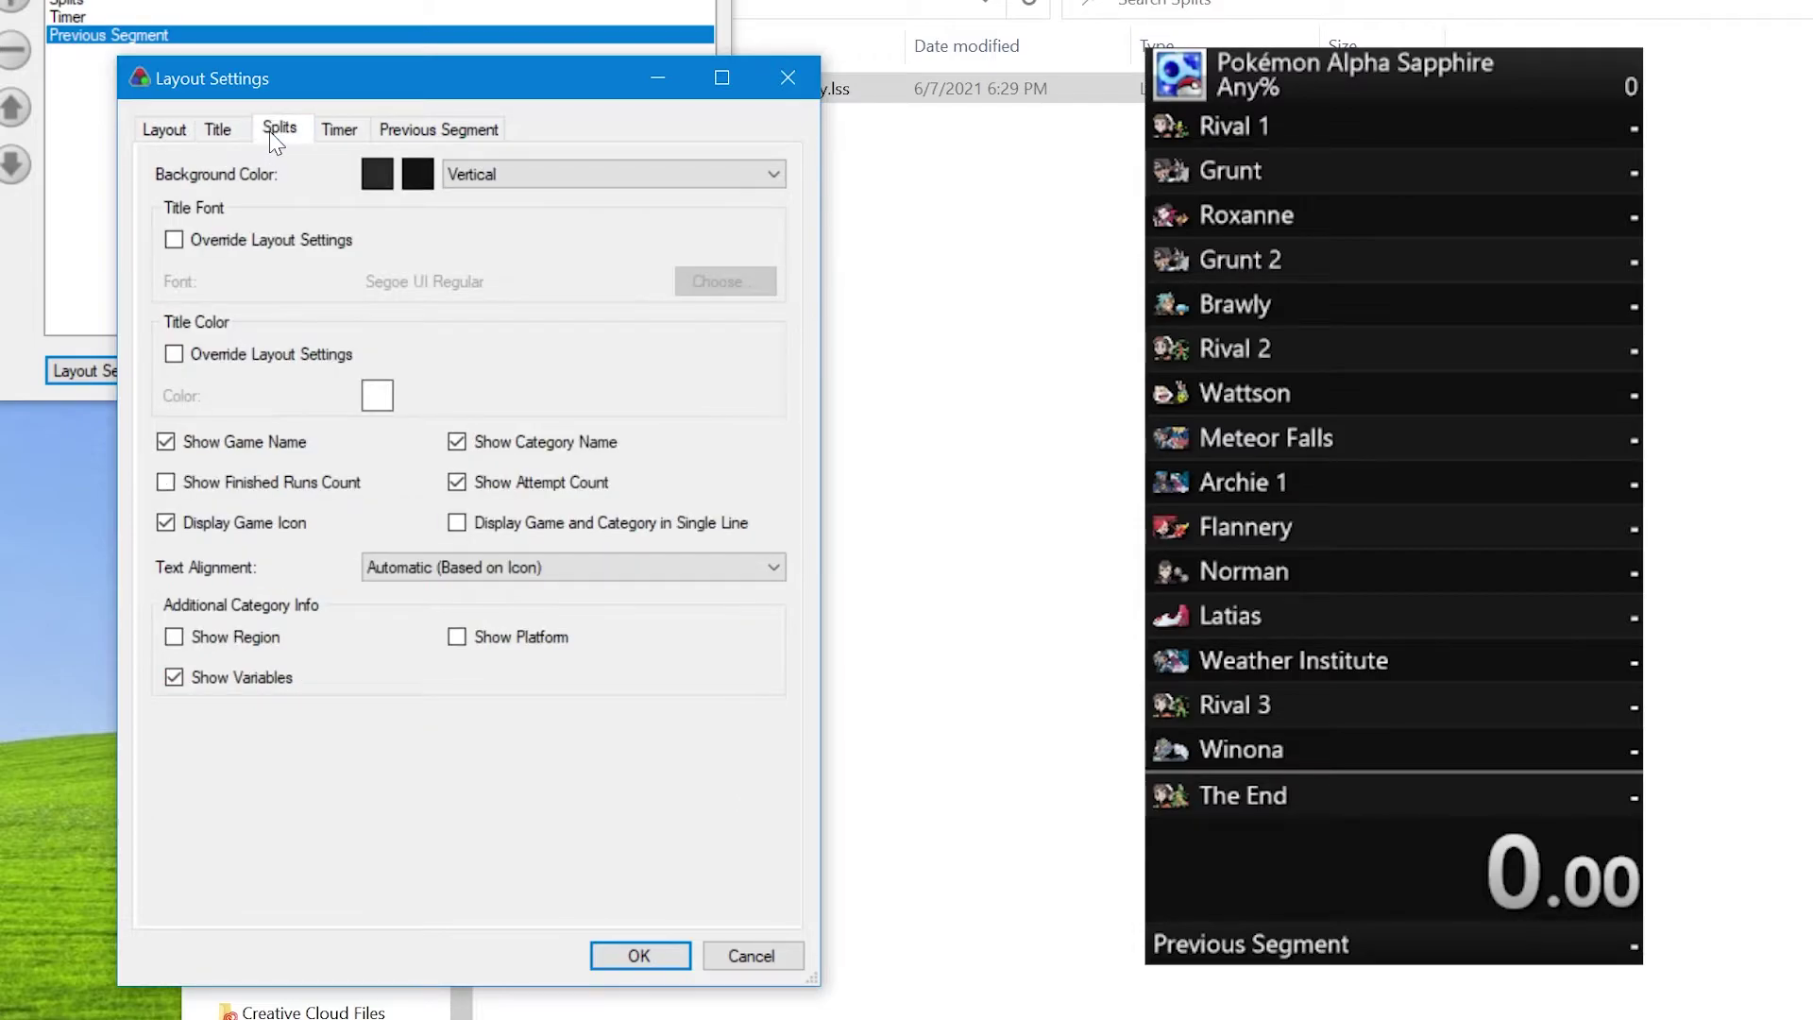
pyautogui.click(286, 132)
pyautogui.click(341, 131)
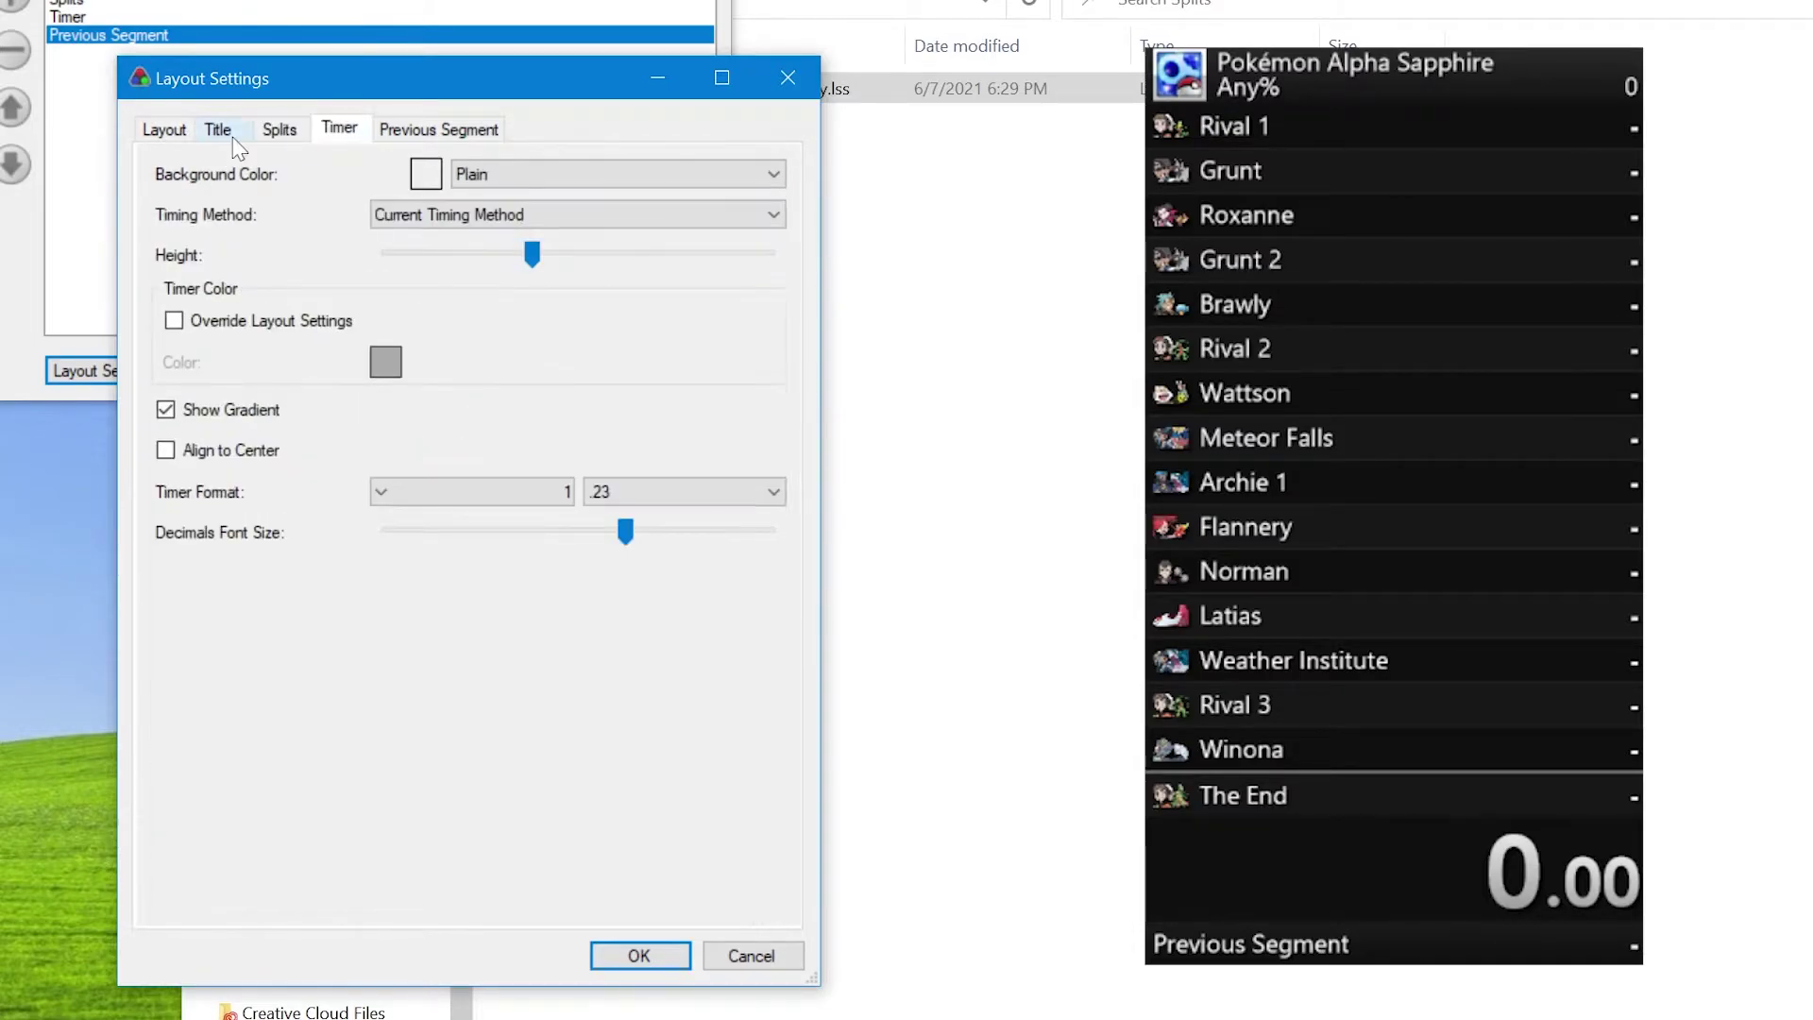
pyautogui.click(233, 137)
pyautogui.click(288, 134)
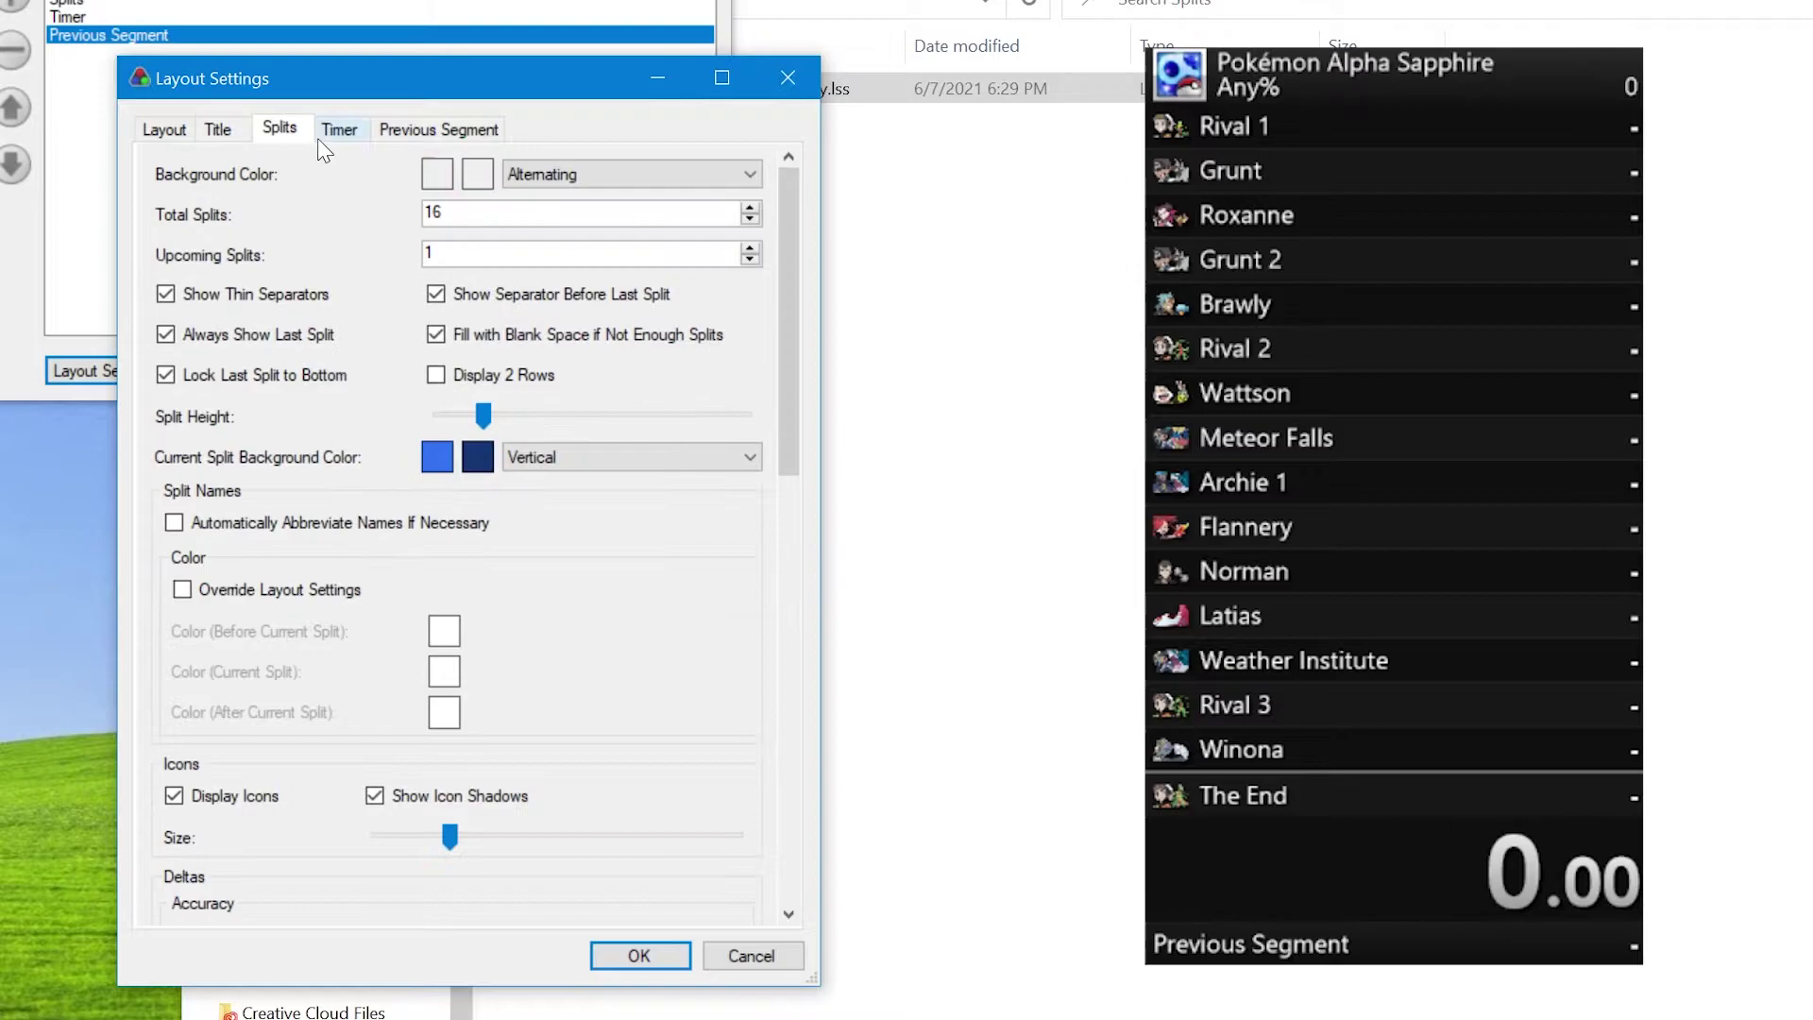
pyautogui.click(342, 137)
pyautogui.click(435, 134)
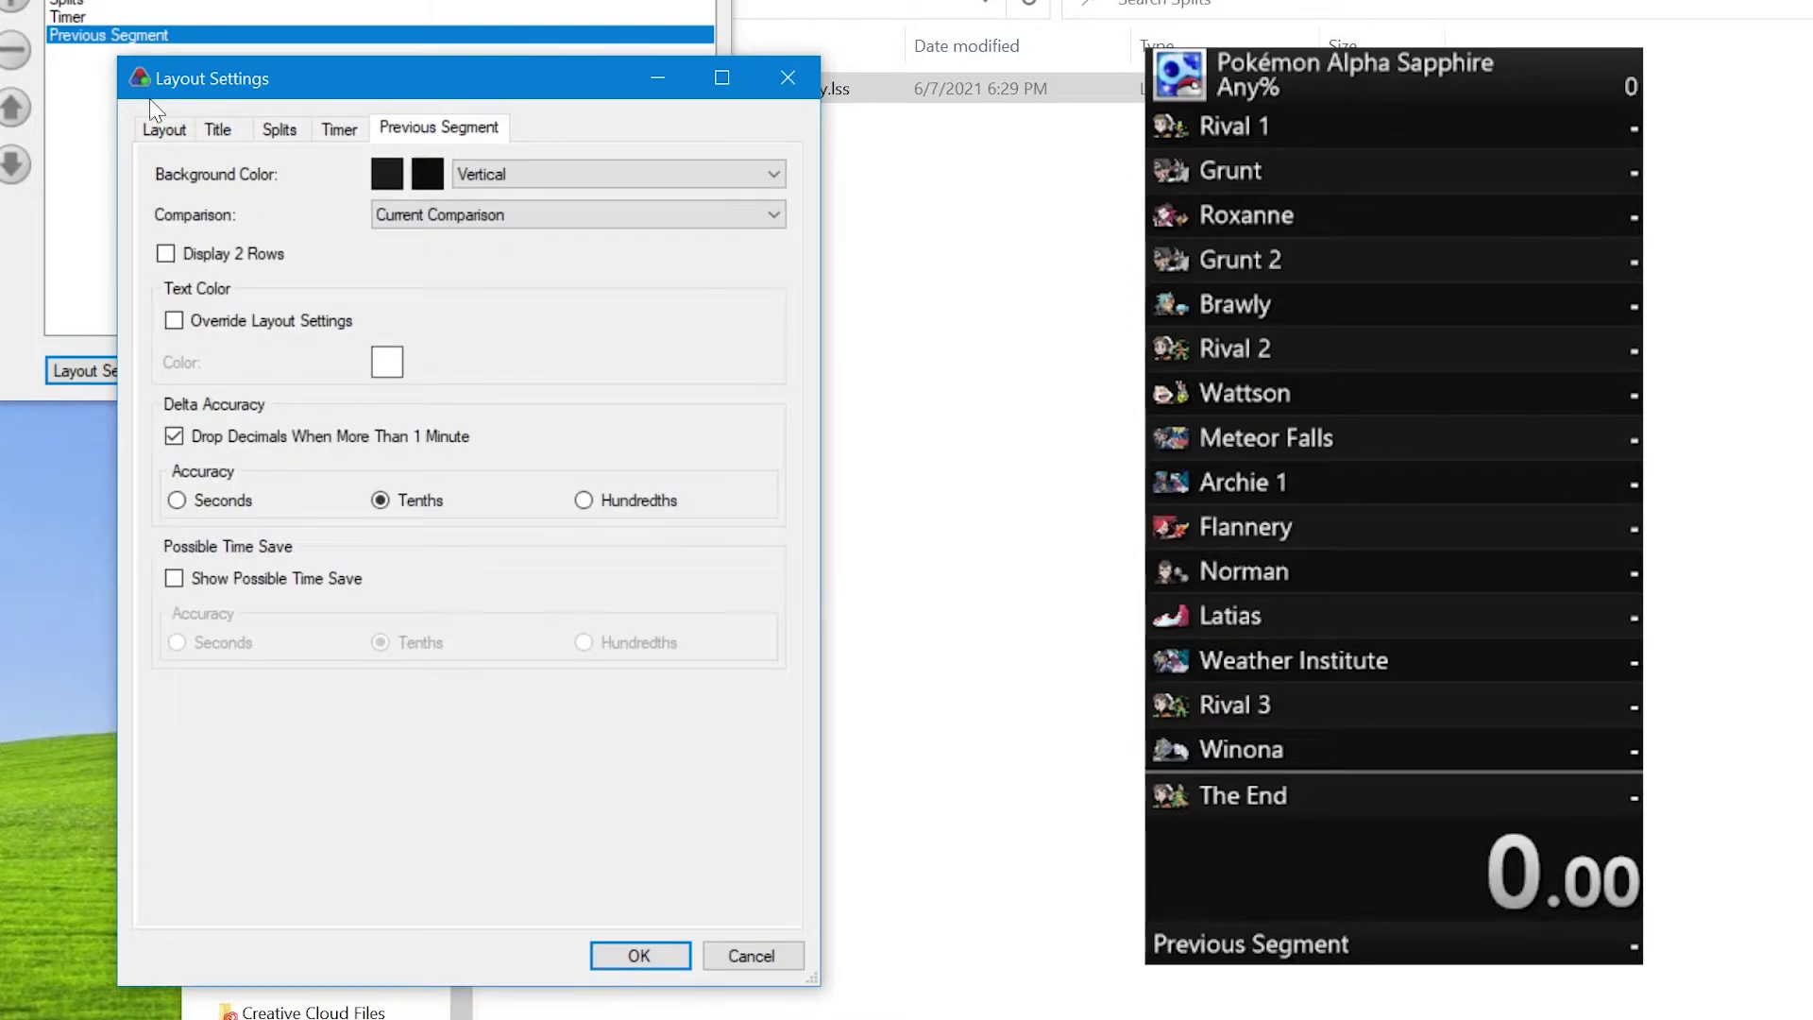
pyautogui.click(158, 134)
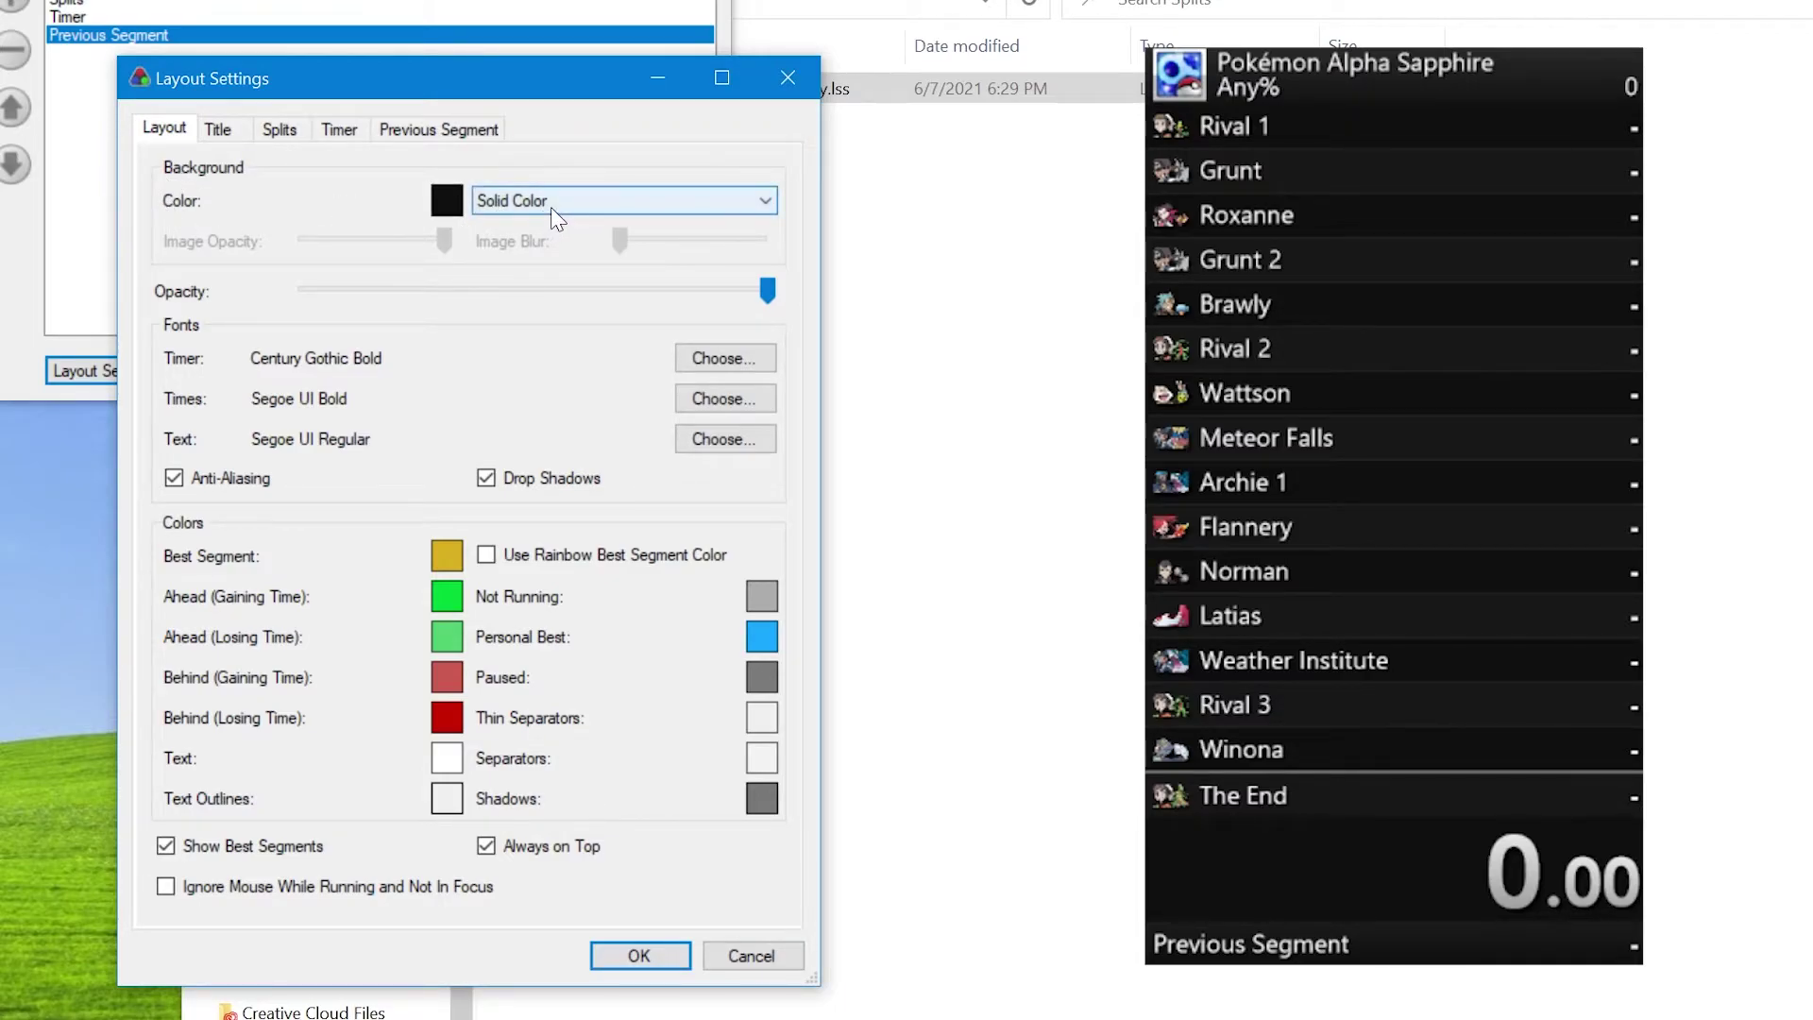
# Step: Set the layout's solid background color to a slightly transparent blue, D64A68C7
pyautogui.click(456, 203)
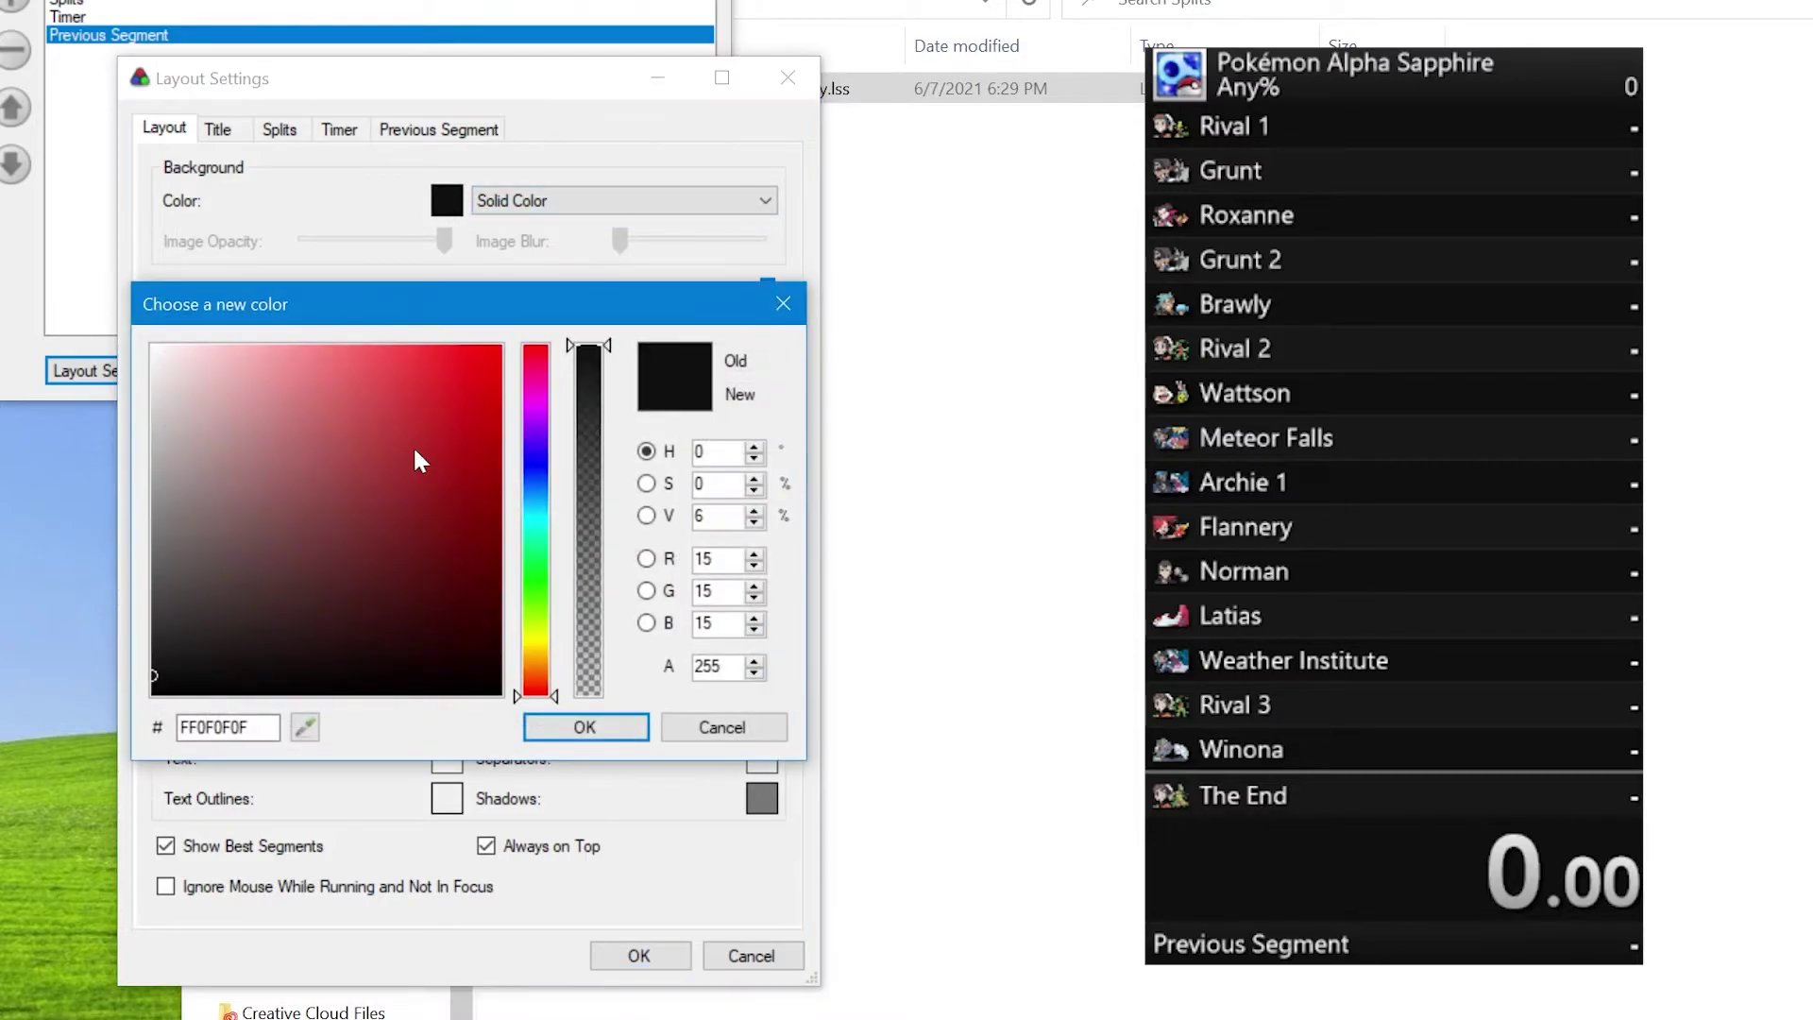
pyautogui.click(536, 478)
pyautogui.moveTo(320, 470)
pyautogui.mouseDown()
pyautogui.moveTo(485, 405)
pyautogui.moveTo(365, 425)
pyautogui.moveTo(404, 404)
pyautogui.moveTo(324, 478)
pyautogui.moveTo(375, 421)
pyautogui.mouseUp()
pyautogui.moveTo(531, 436)
pyautogui.mouseDown()
pyautogui.moveTo(539, 485)
pyautogui.moveTo(599, 437)
pyautogui.moveTo(599, 393)
pyautogui.moveTo(604, 528)
pyautogui.moveTo(604, 398)
pyautogui.mouseUp()
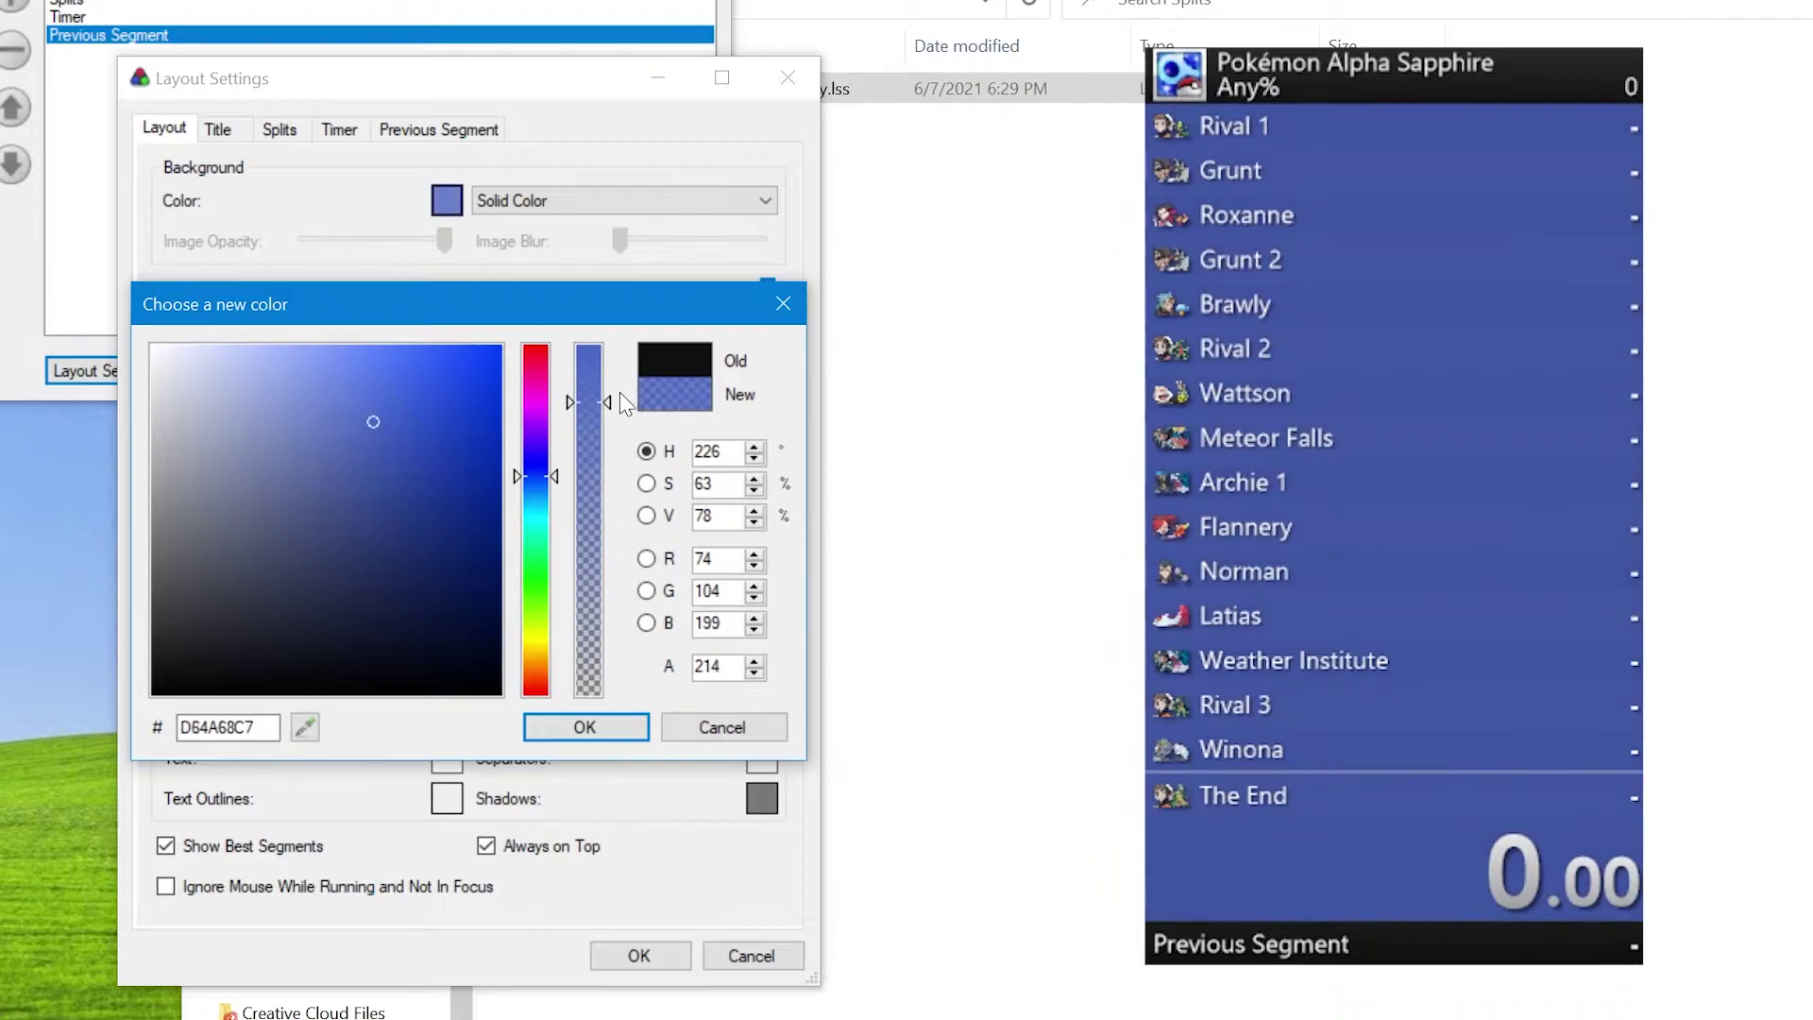
pyautogui.click(585, 727)
# Step: Try a vertical gradient and a horizontal gradient as the layout background
pyautogui.click(510, 199)
pyautogui.click(510, 230)
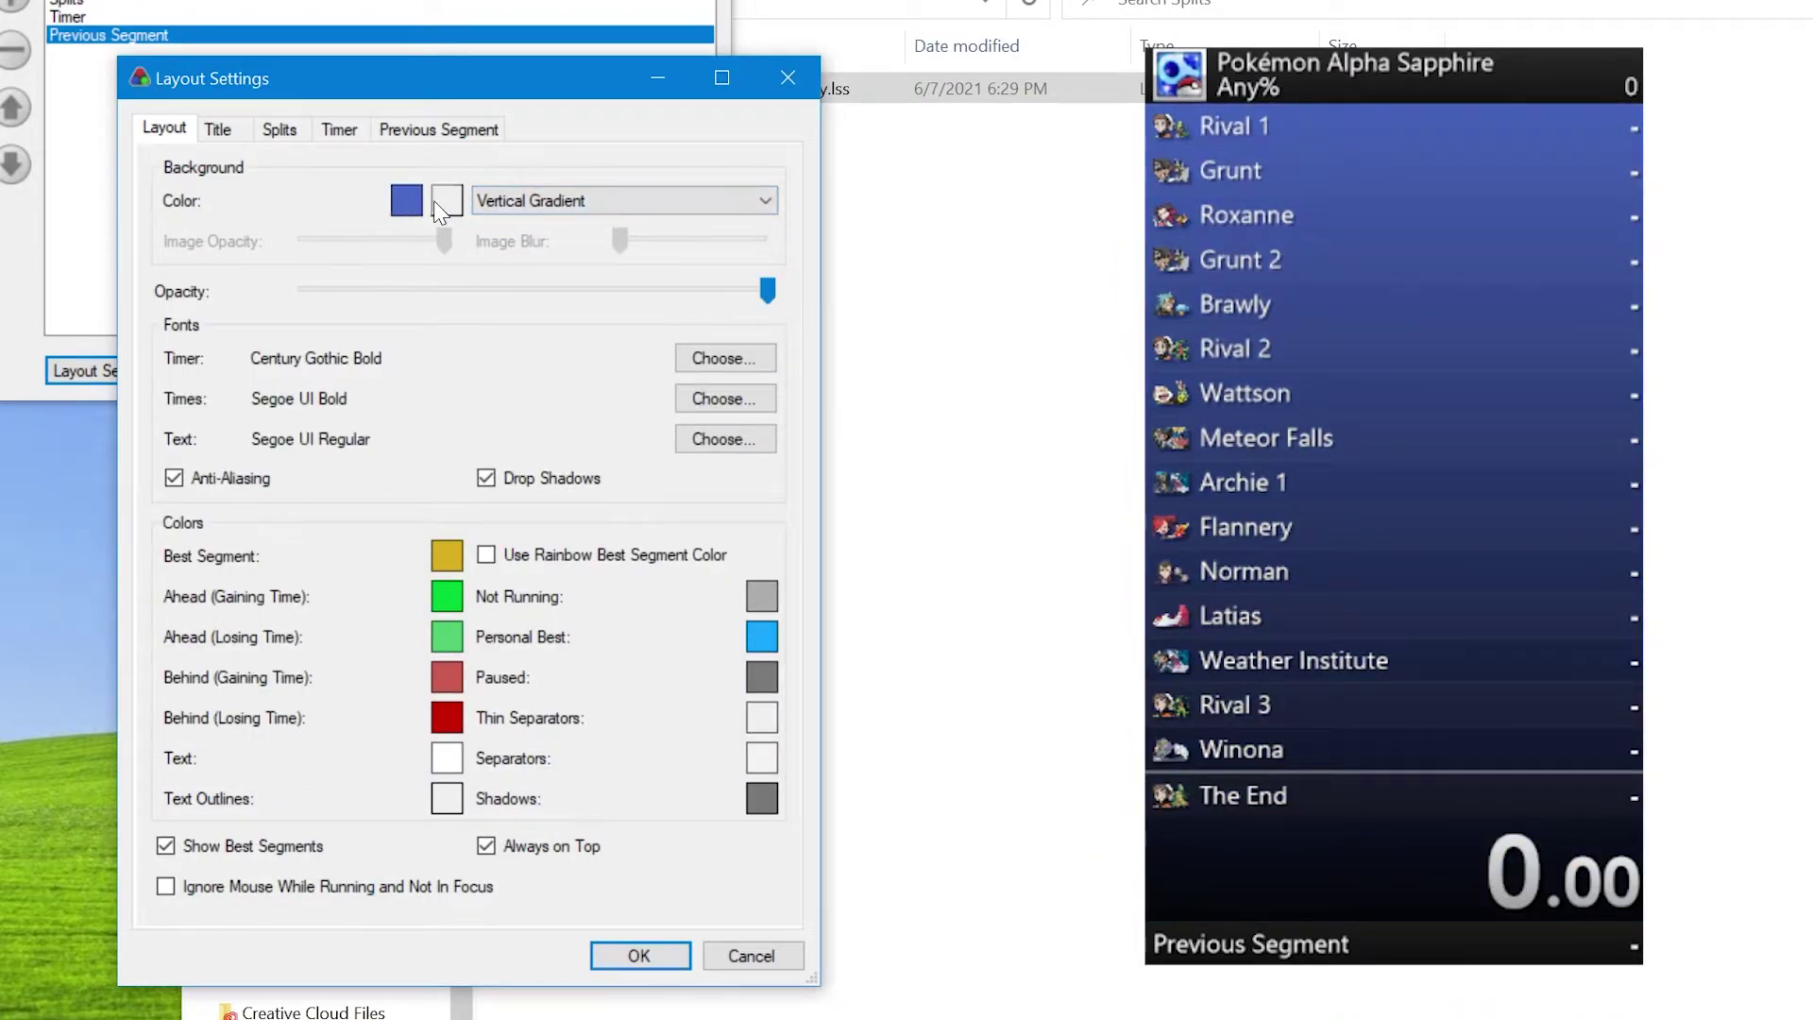
pyautogui.click(550, 200)
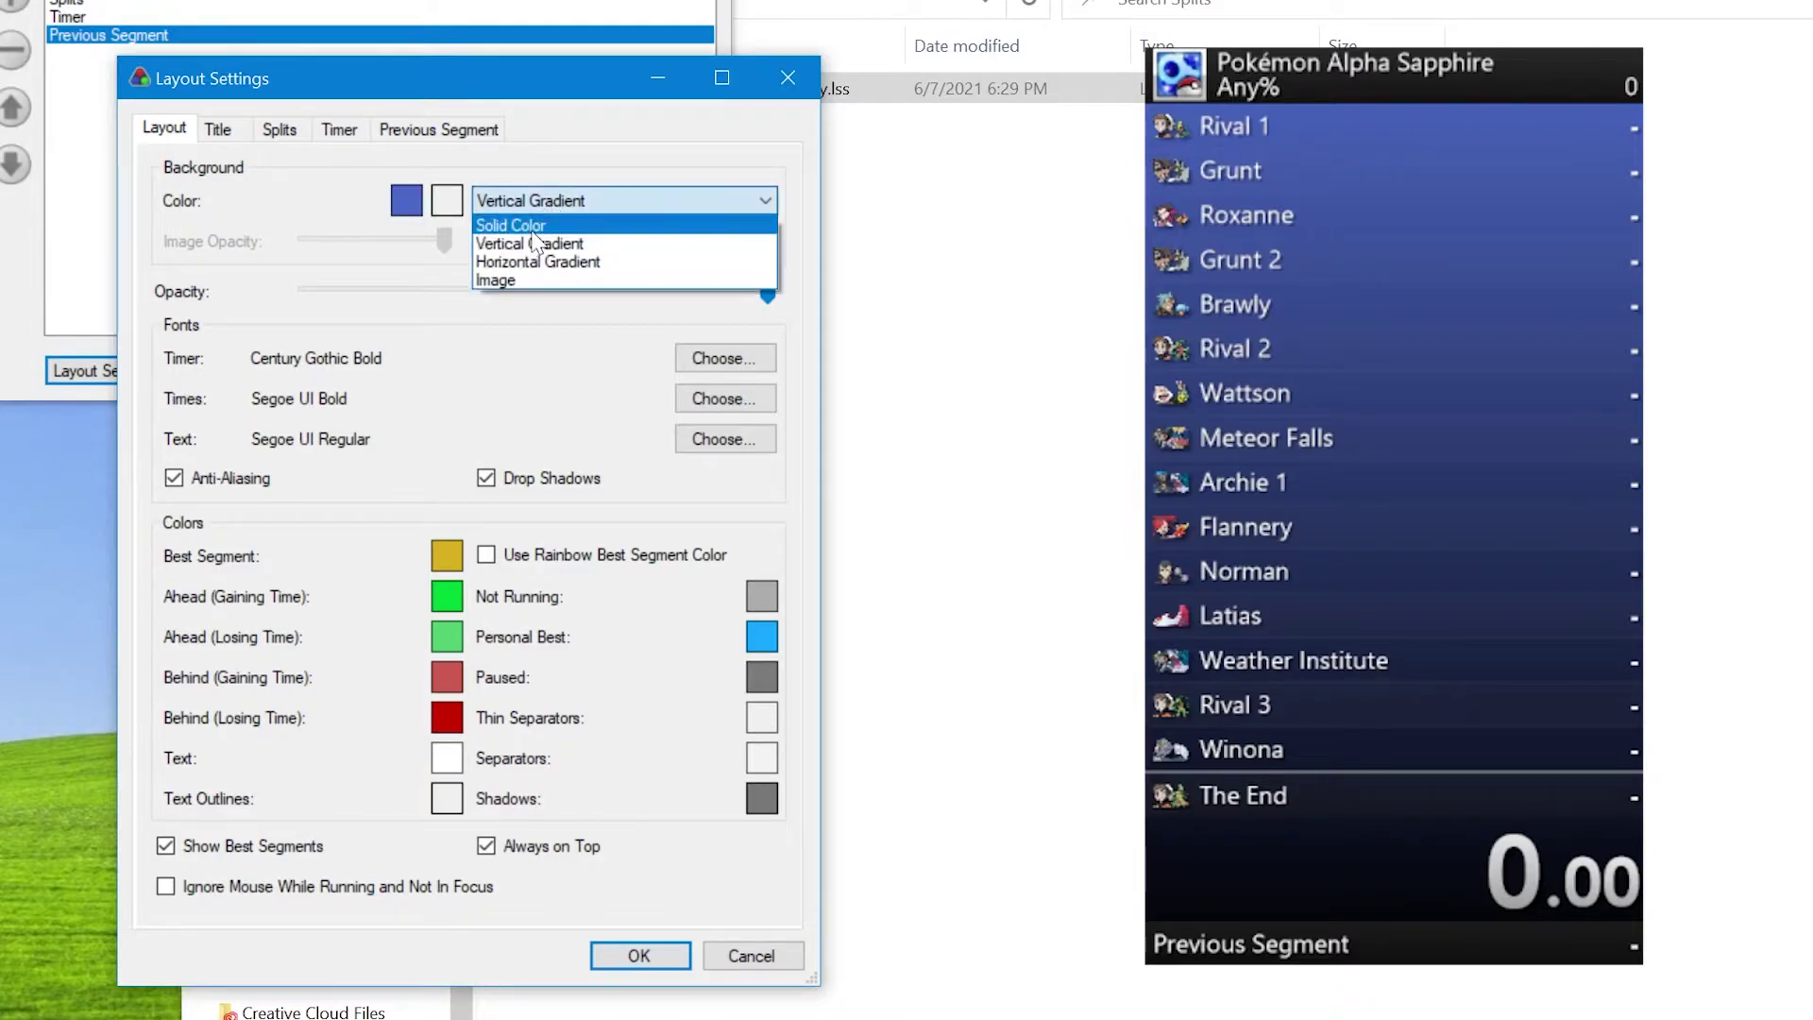
pyautogui.click(527, 262)
# Step: Use the red character artwork from Background and Logo Images as the layout background and lower its image opacity to about one third
pyautogui.click(529, 200)
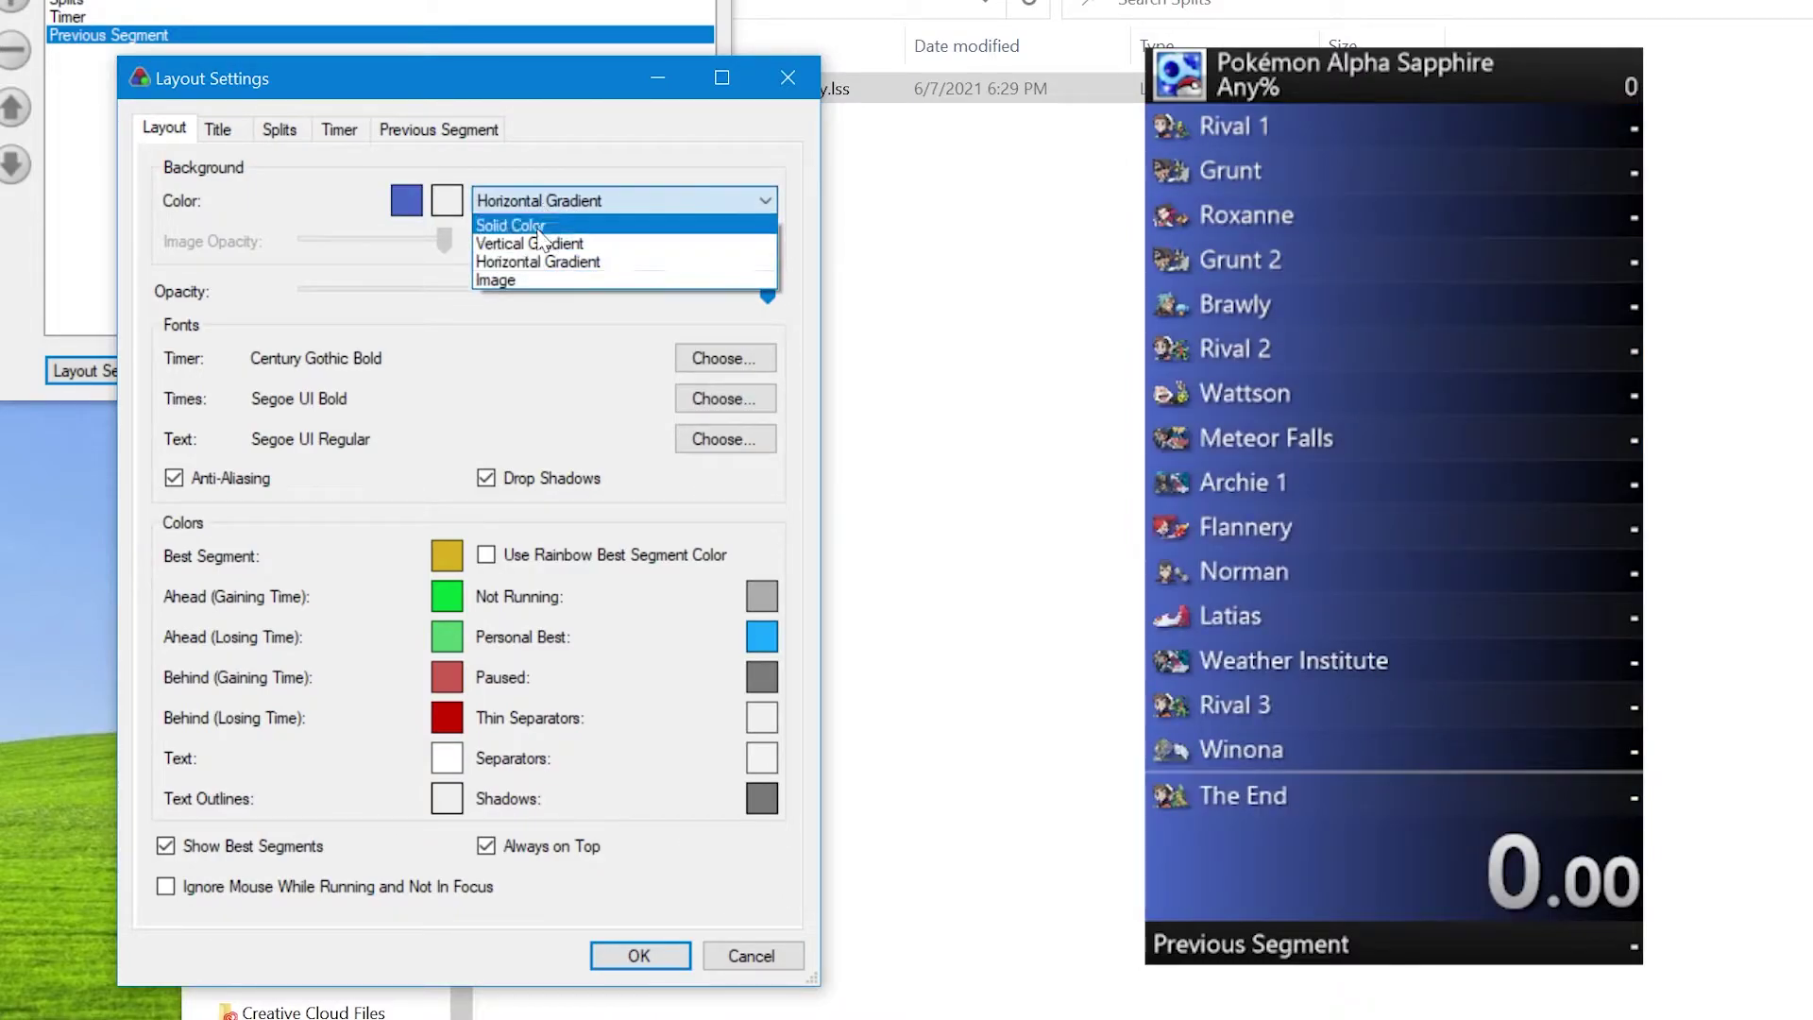
pyautogui.click(518, 279)
pyautogui.click(446, 200)
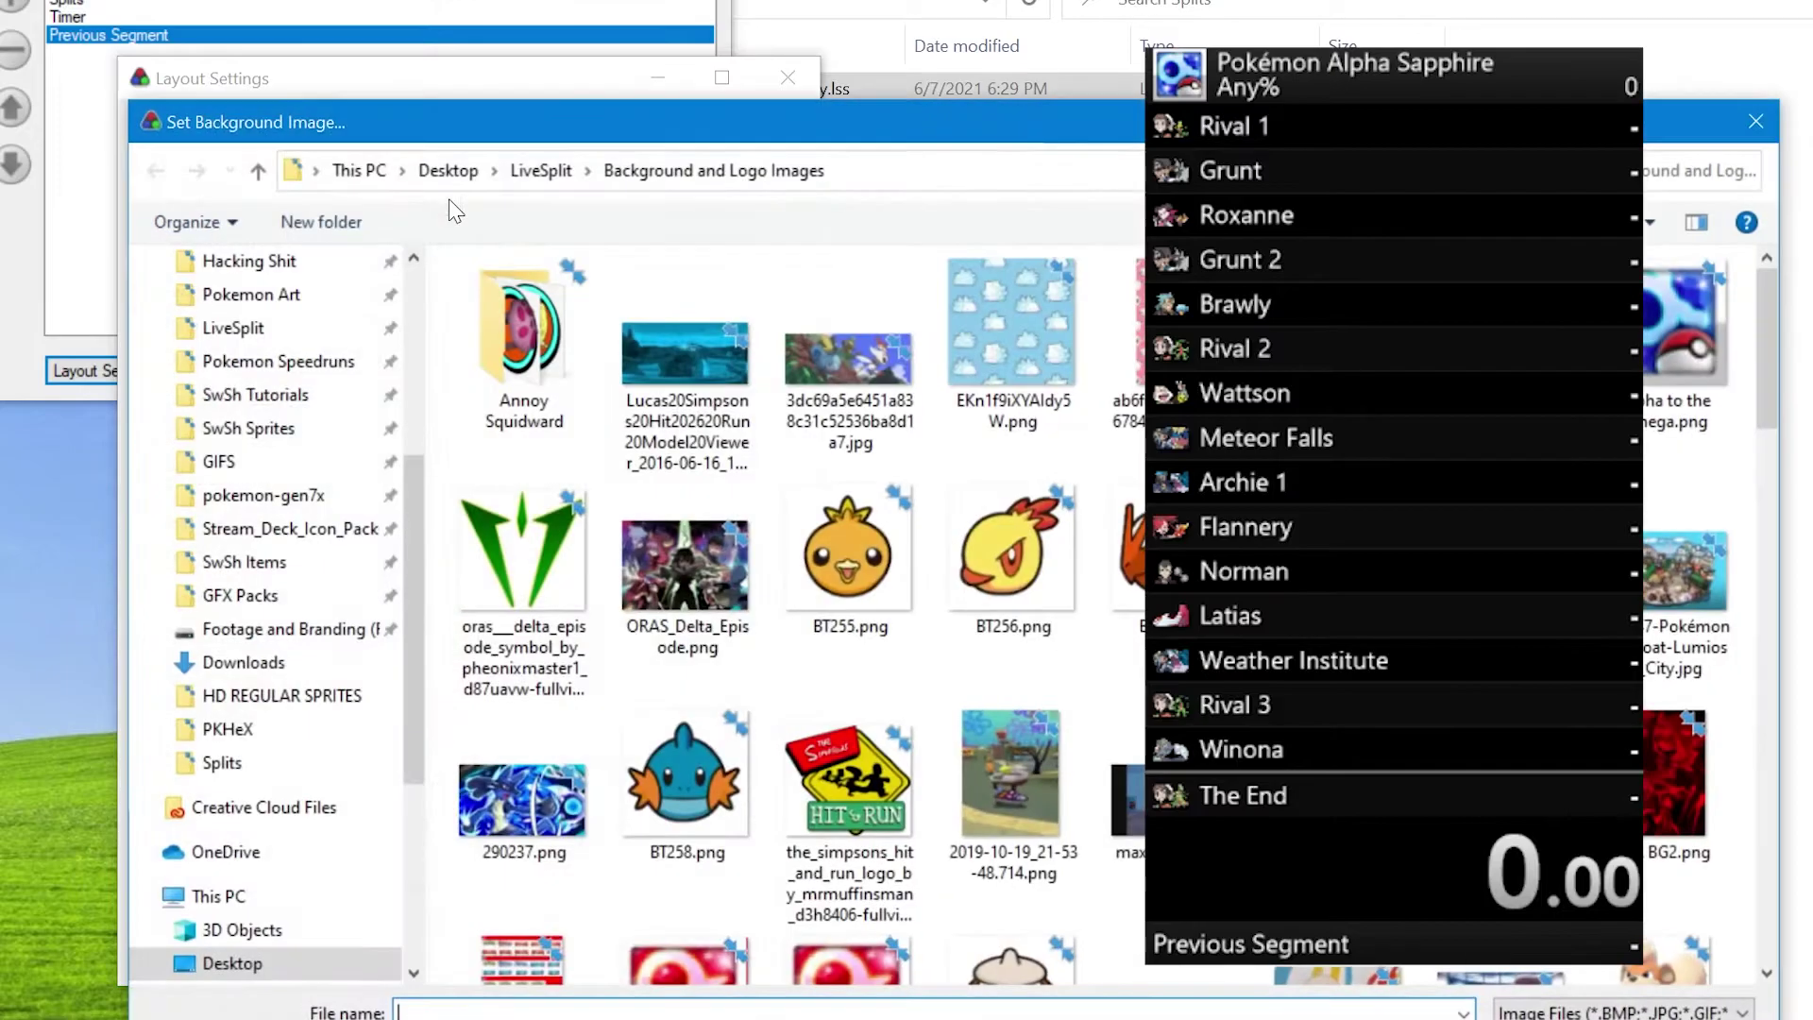
pyautogui.scroll(-5, 914, 559)
pyautogui.doubleClick(1676, 209)
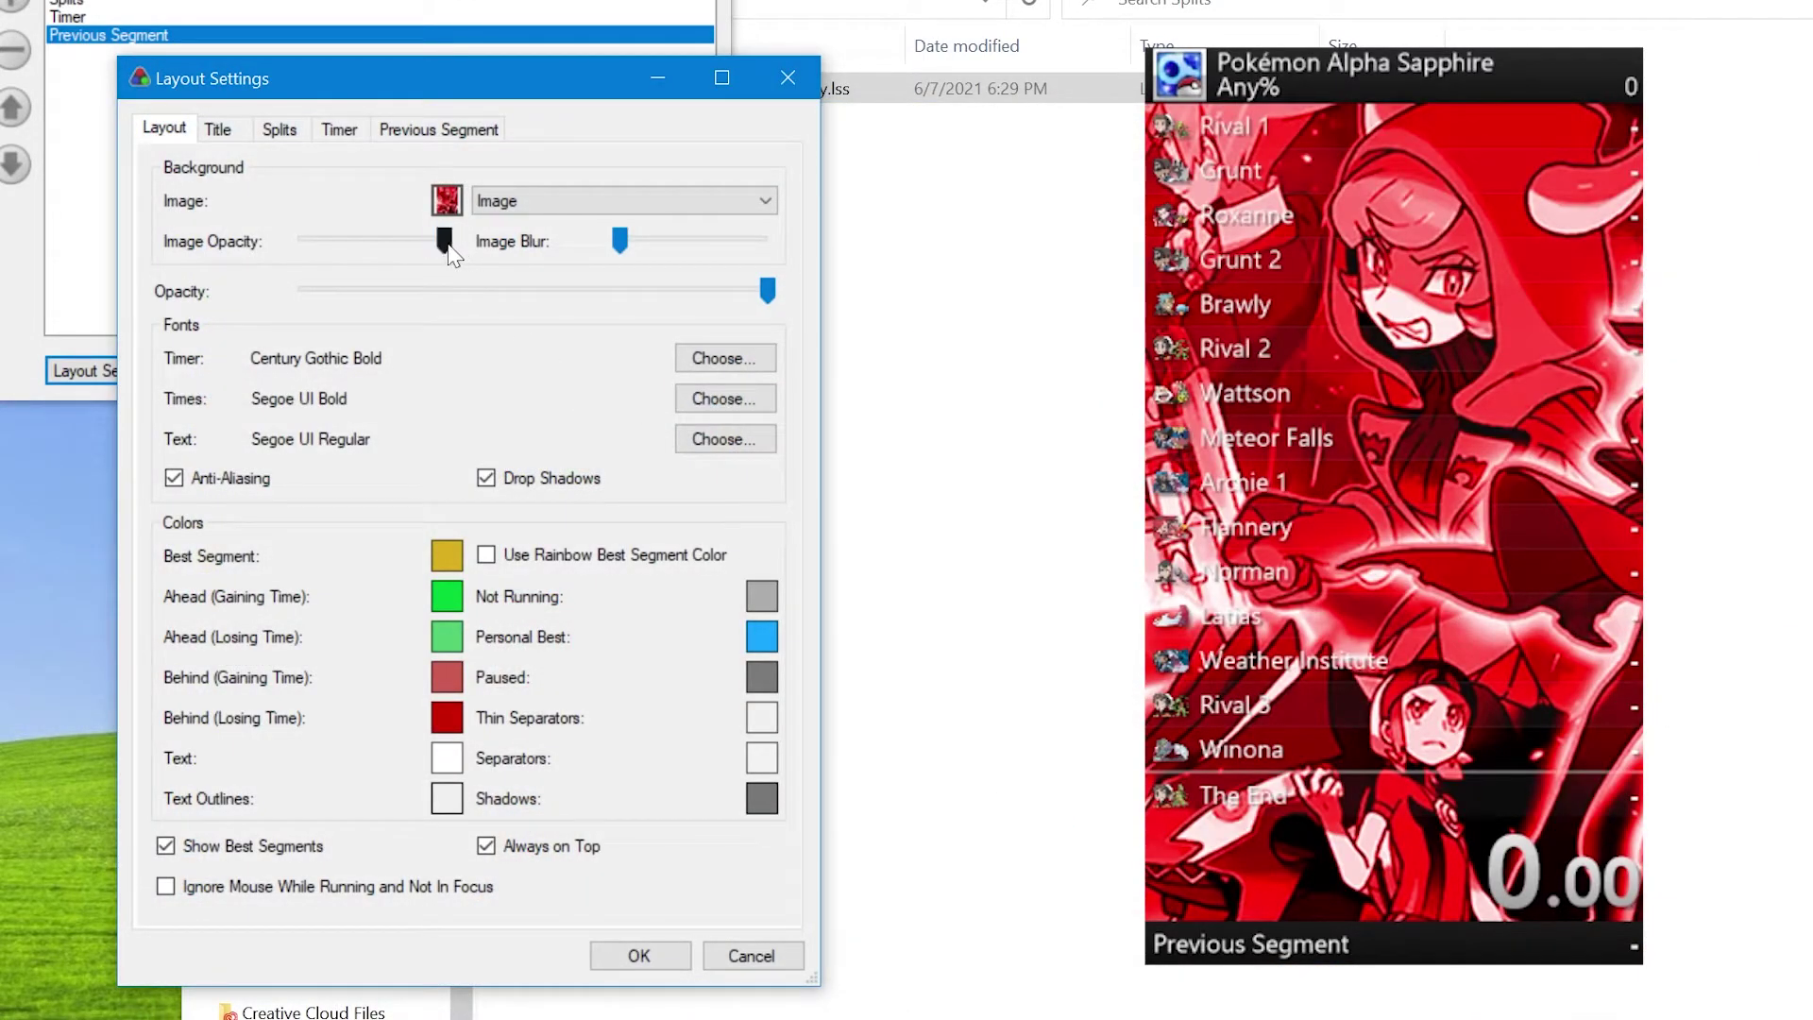
pyautogui.moveTo(630, 242)
pyautogui.mouseDown()
pyautogui.moveTo(636, 257)
pyautogui.moveTo(619, 244)
pyautogui.mouseUp()
pyautogui.moveTo(444, 242); pyautogui.dragTo(350, 243)
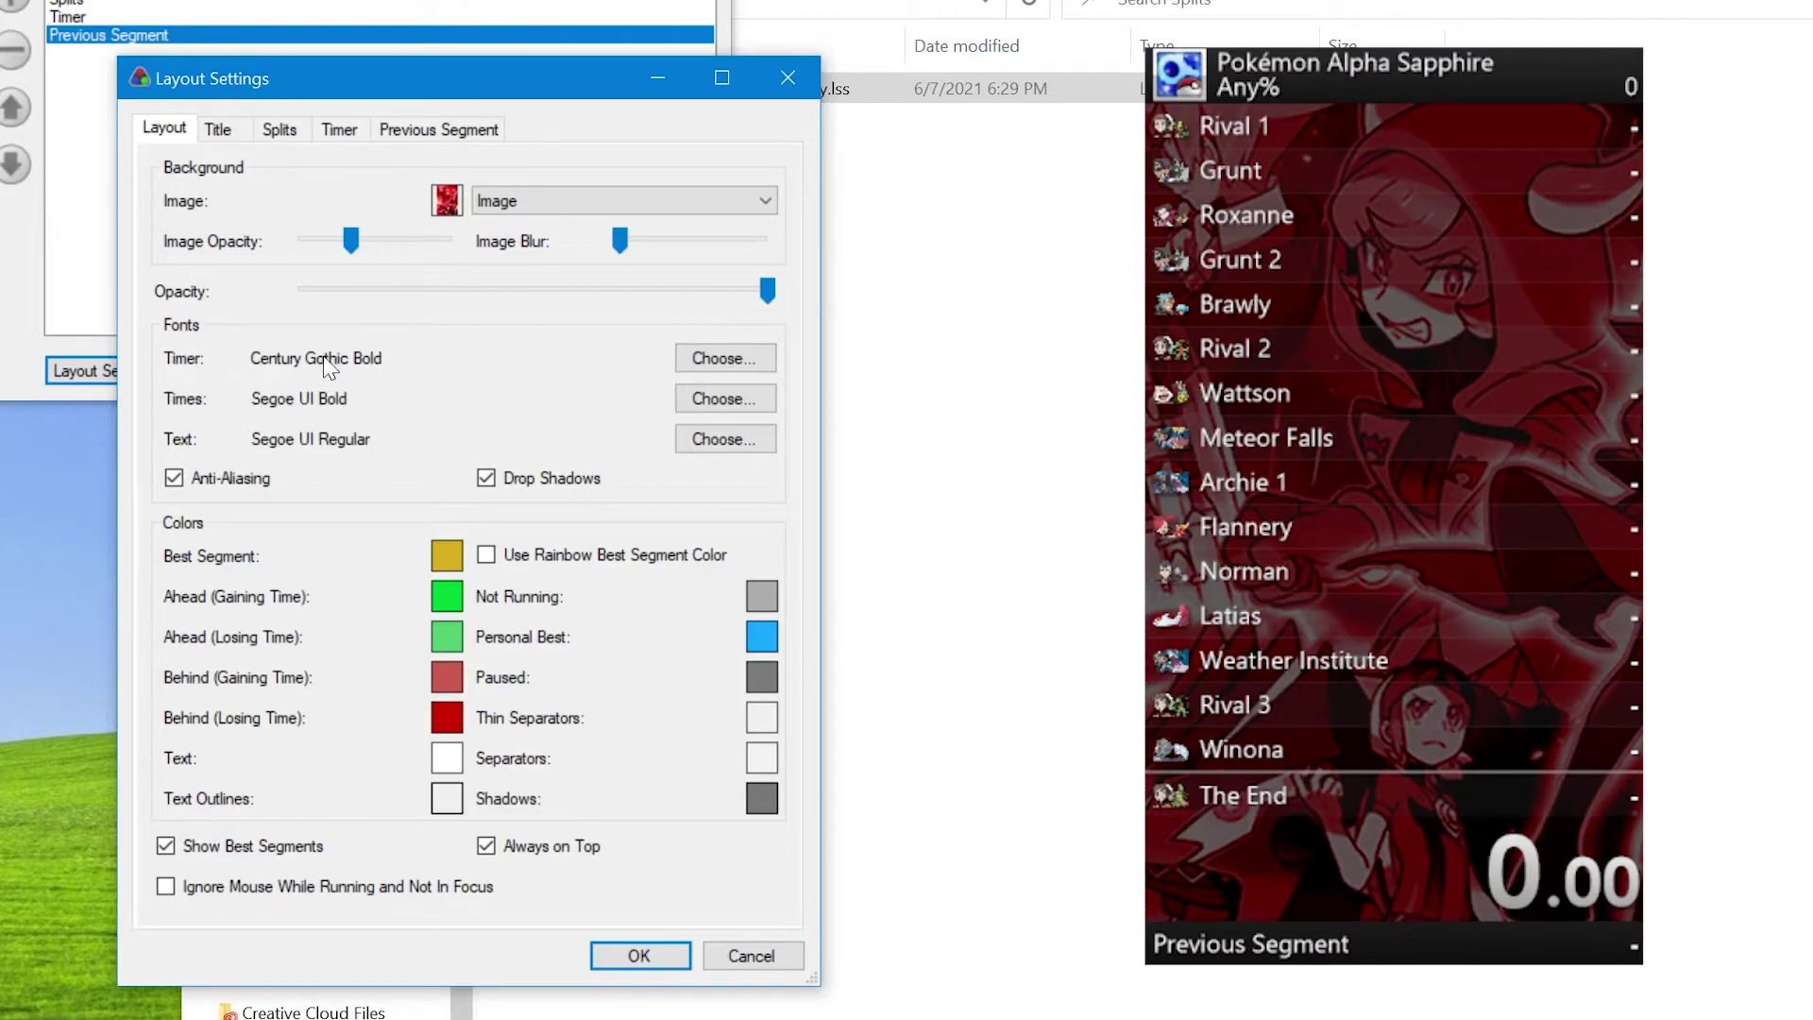
# Step: Change the Timer font to Geomanist Bold and enable the rainbow best segment color
pyautogui.click(719, 361)
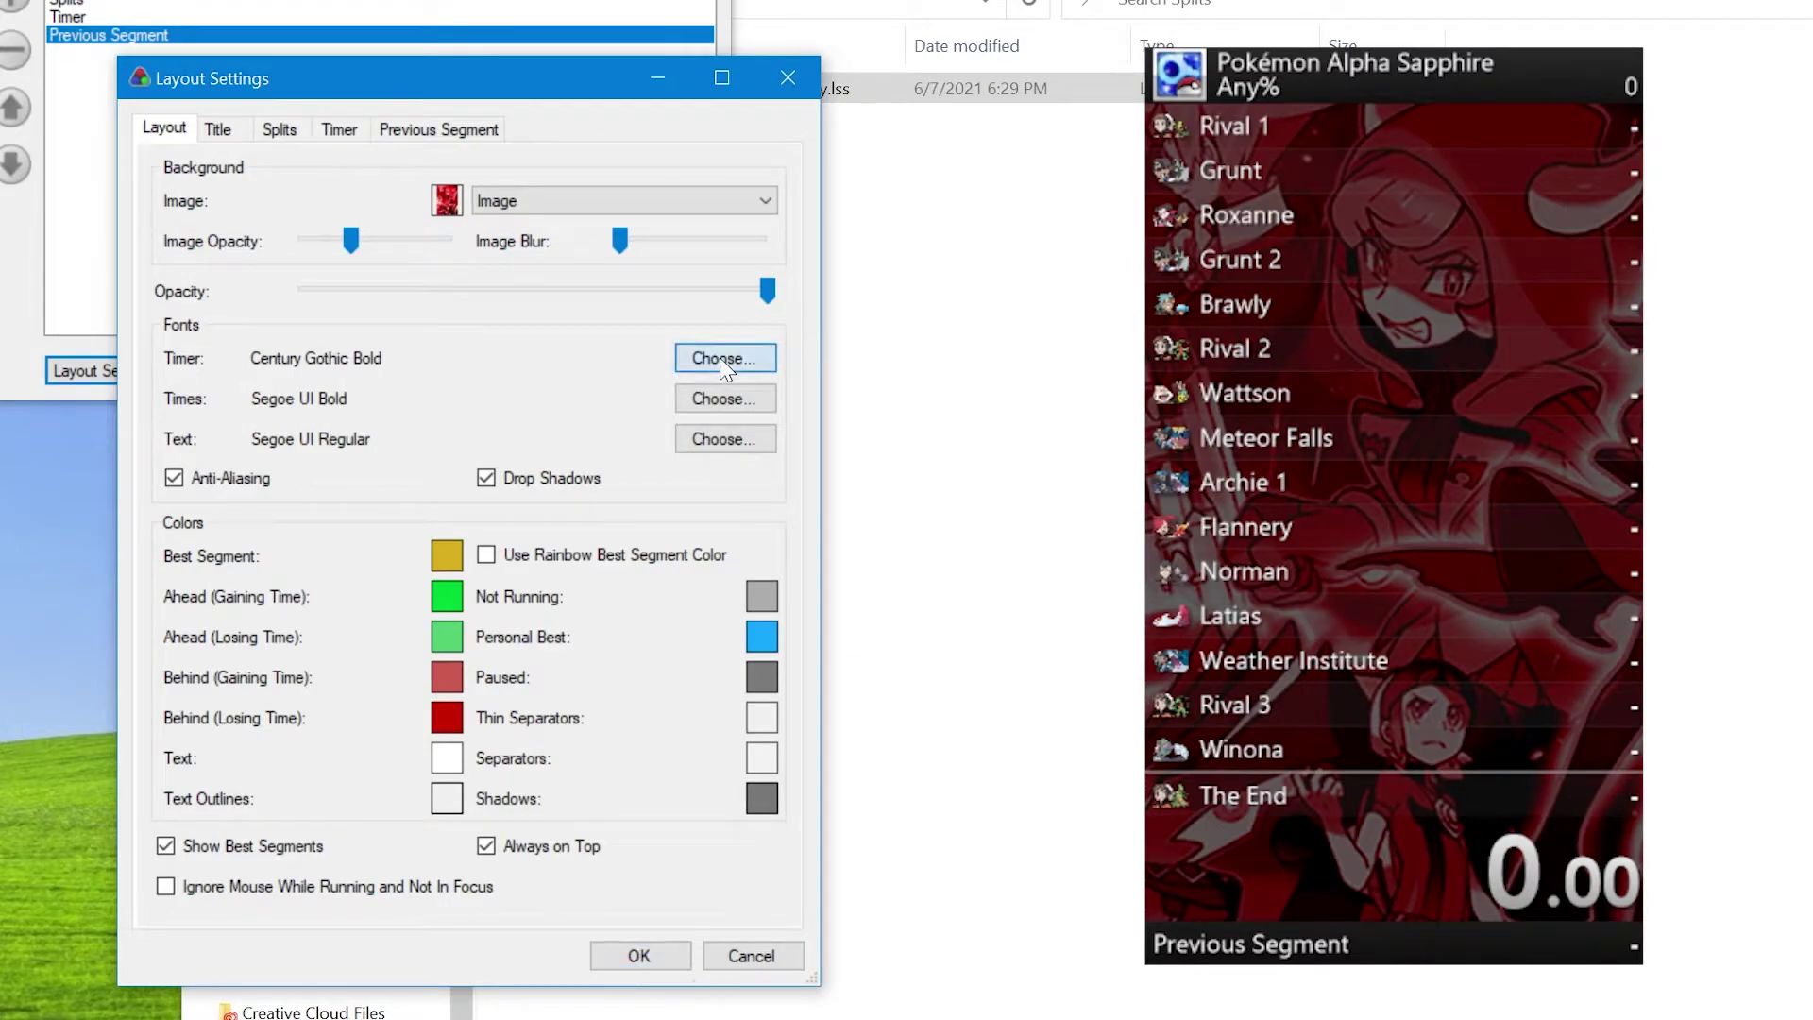
pyautogui.moveTo(408, 330); pyautogui.dragTo(416, 391)
pyautogui.doubleClick(268, 416)
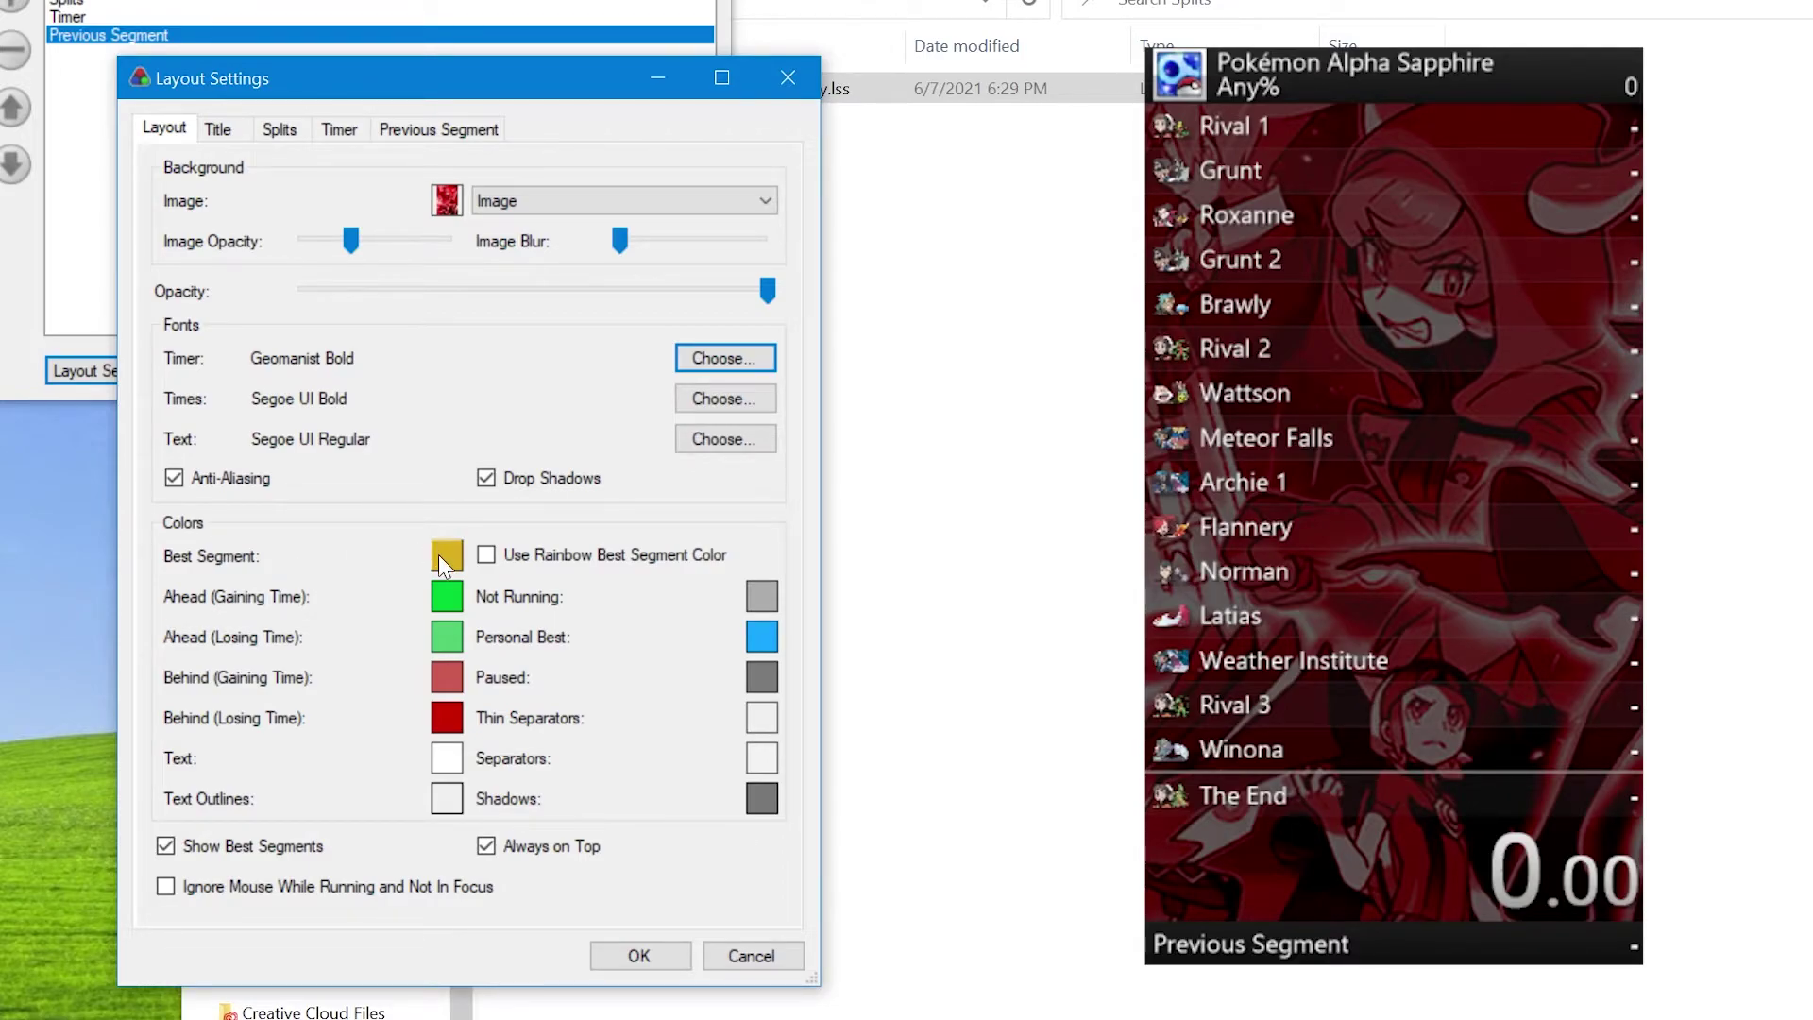
pyautogui.click(526, 563)
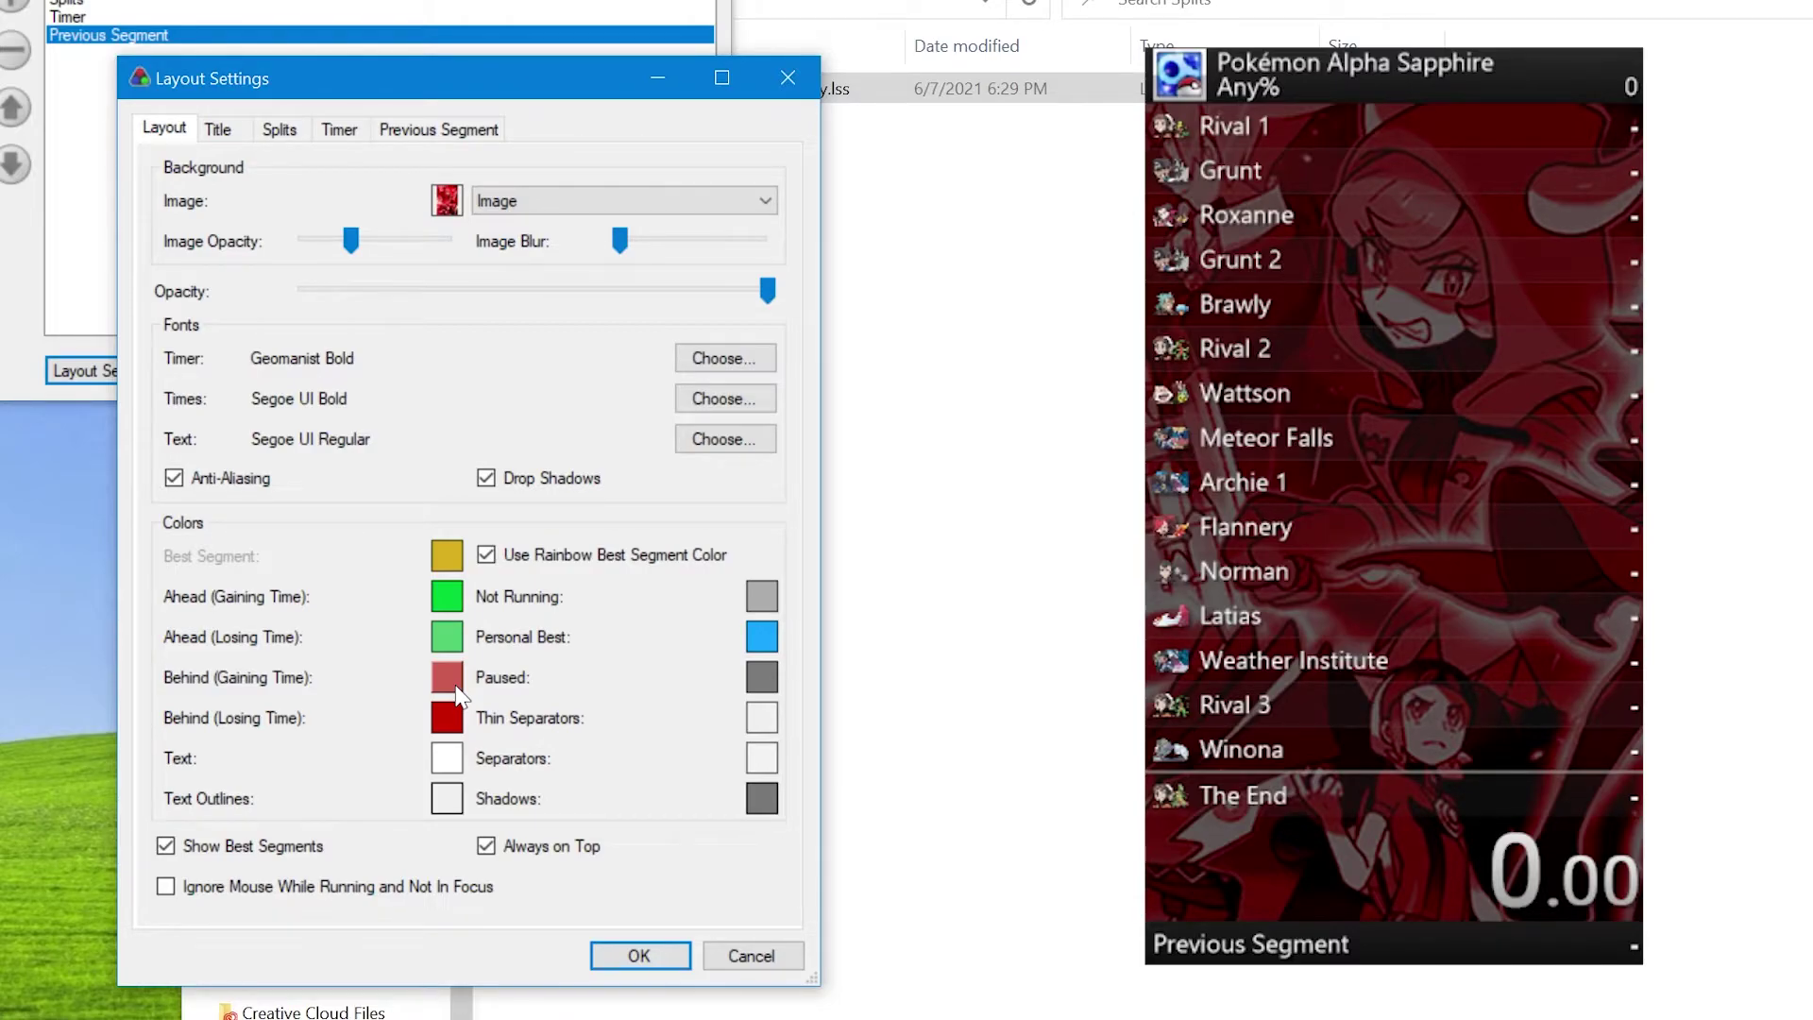
# Step: Give the title a plain, fully transparent background (alpha 0) and turn off the attempt count
pyautogui.click(233, 137)
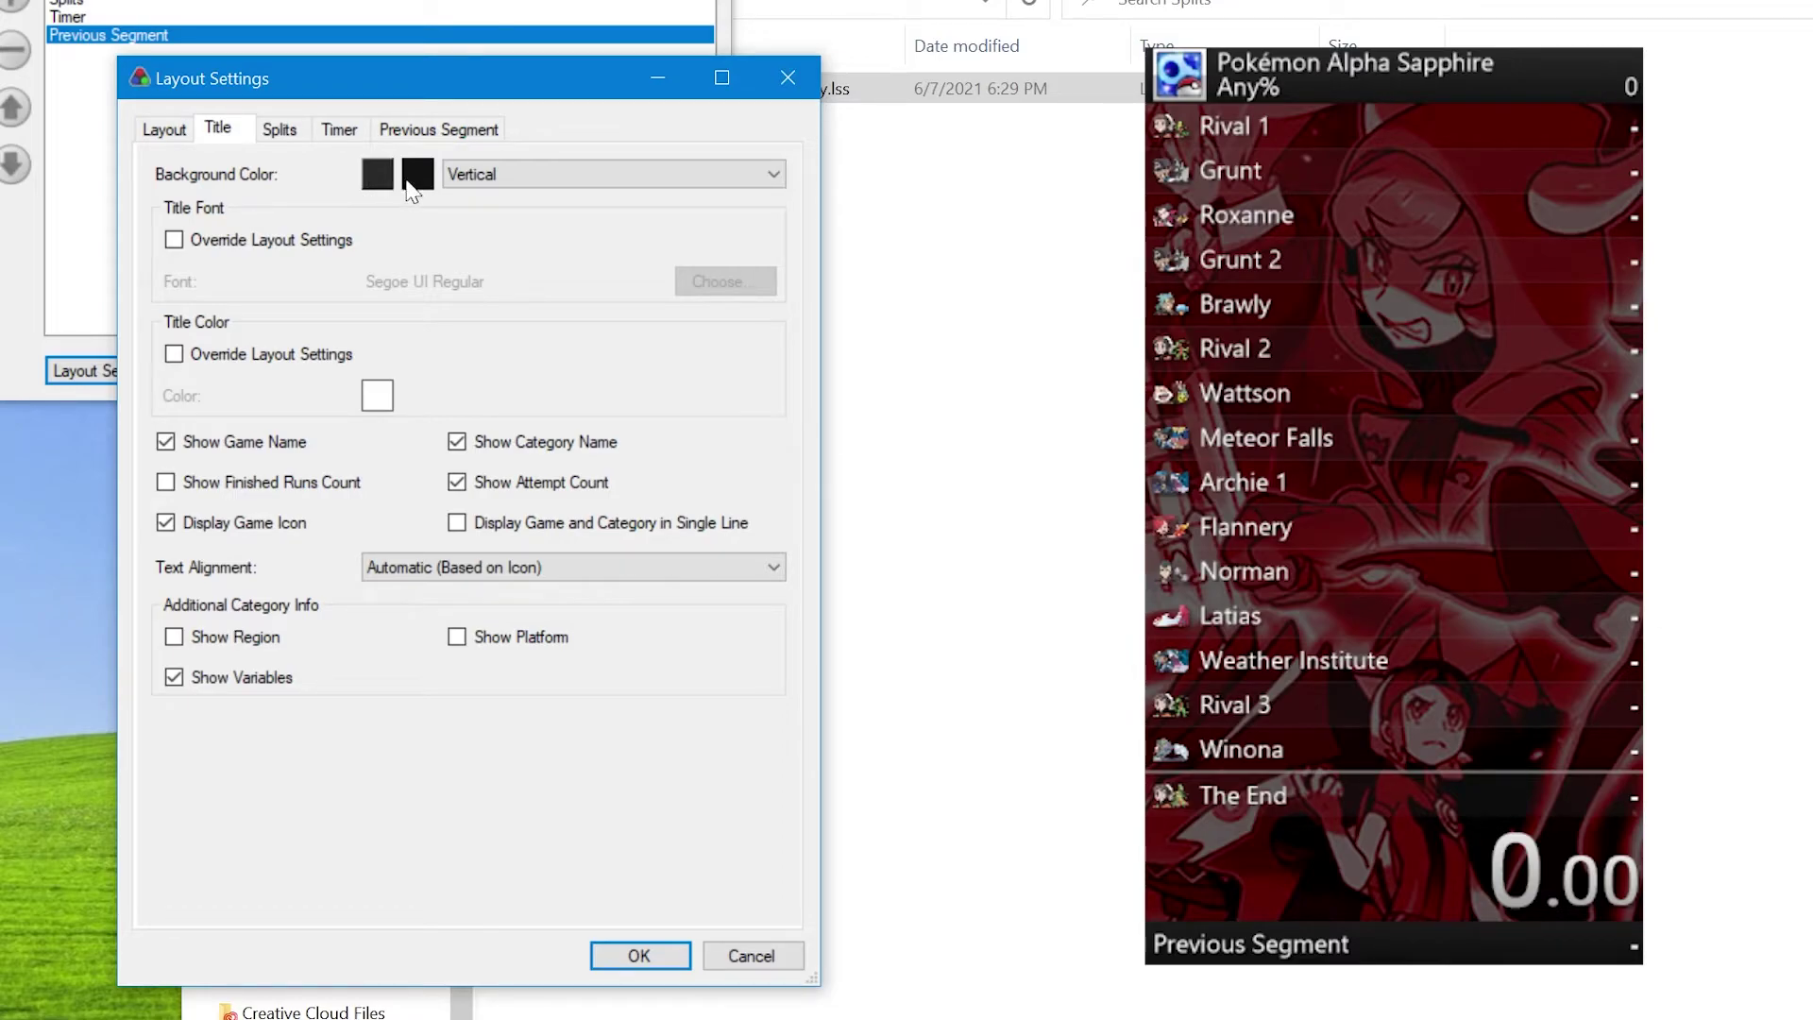
pyautogui.click(528, 181)
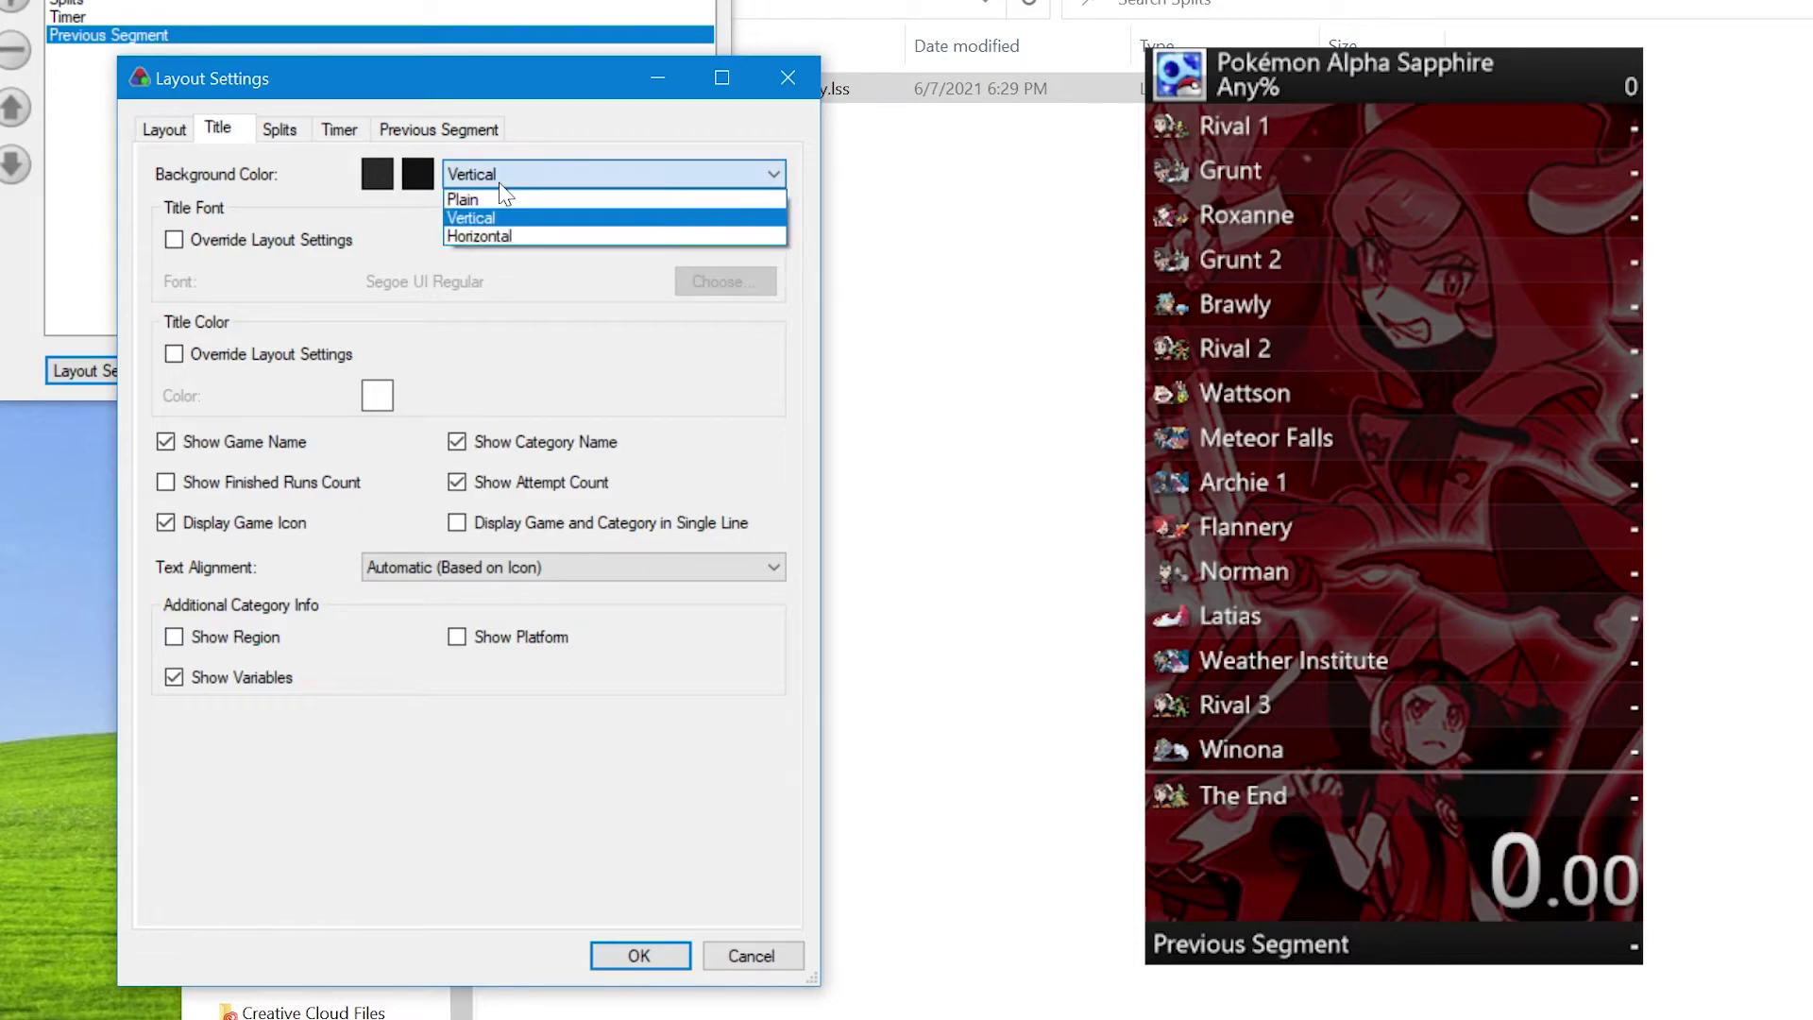
pyautogui.click(484, 200)
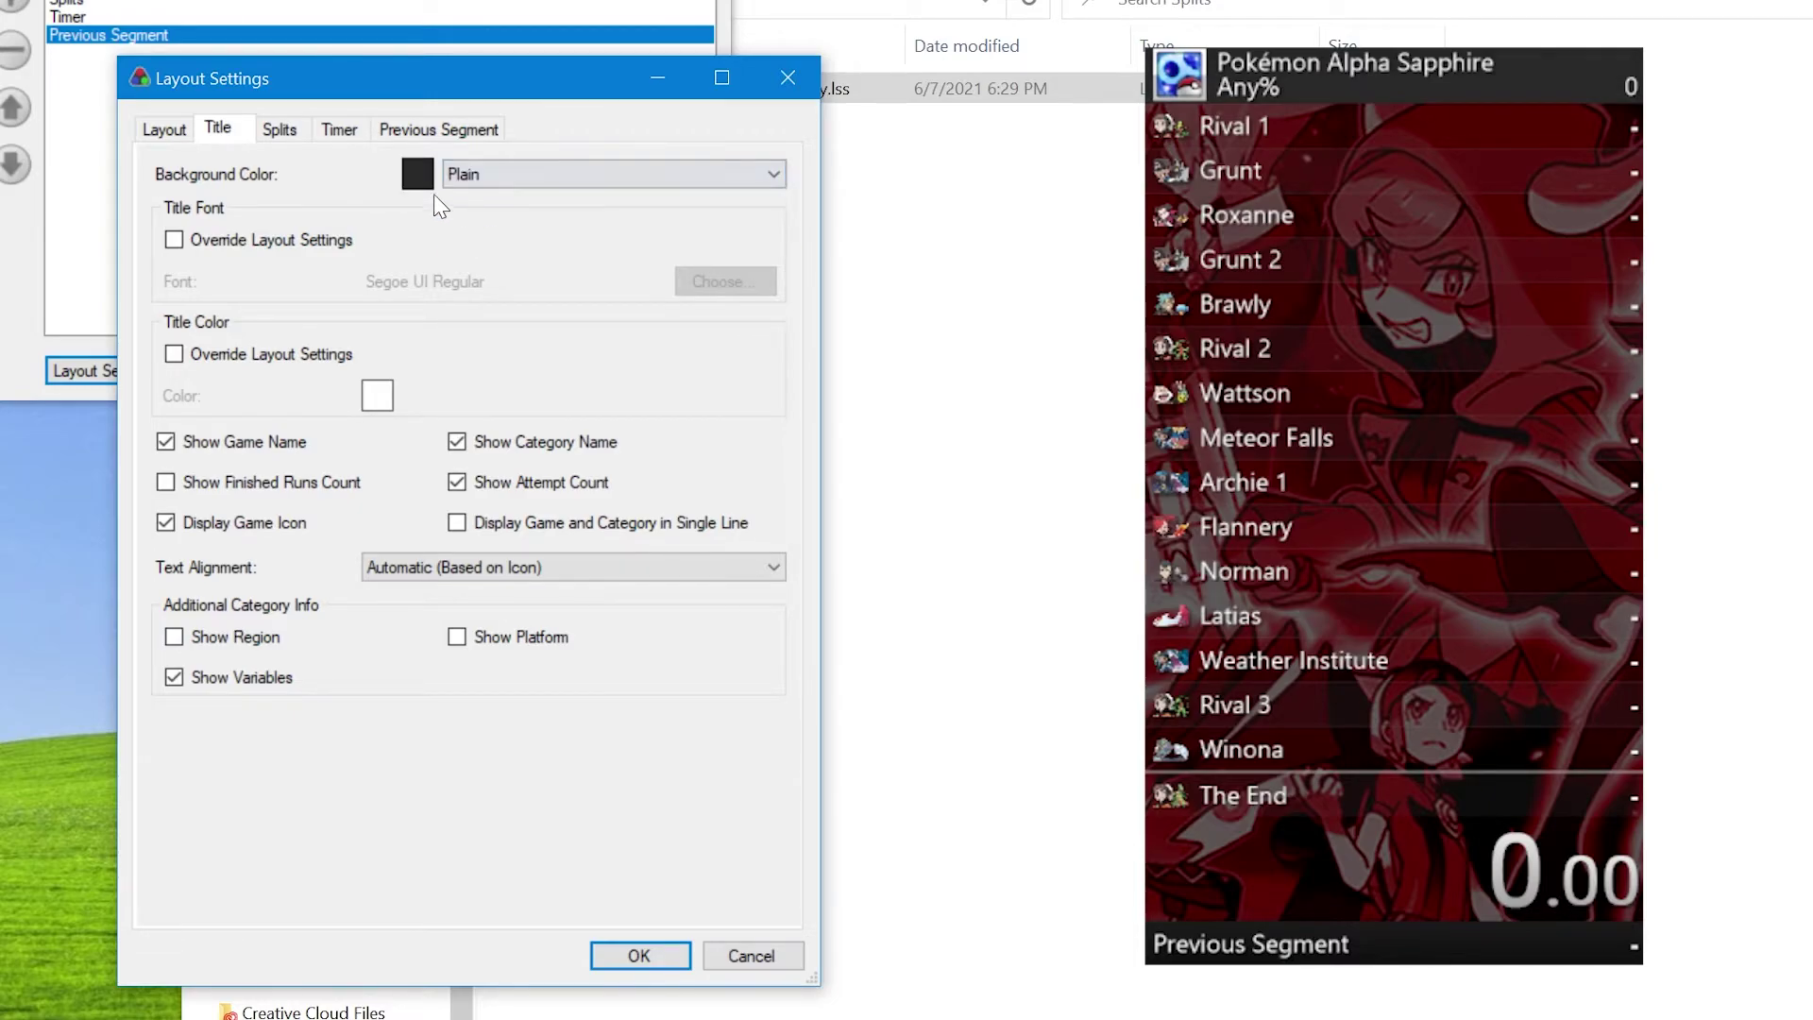
pyautogui.click(417, 174)
pyautogui.moveTo(591, 450); pyautogui.dragTo(599, 769)
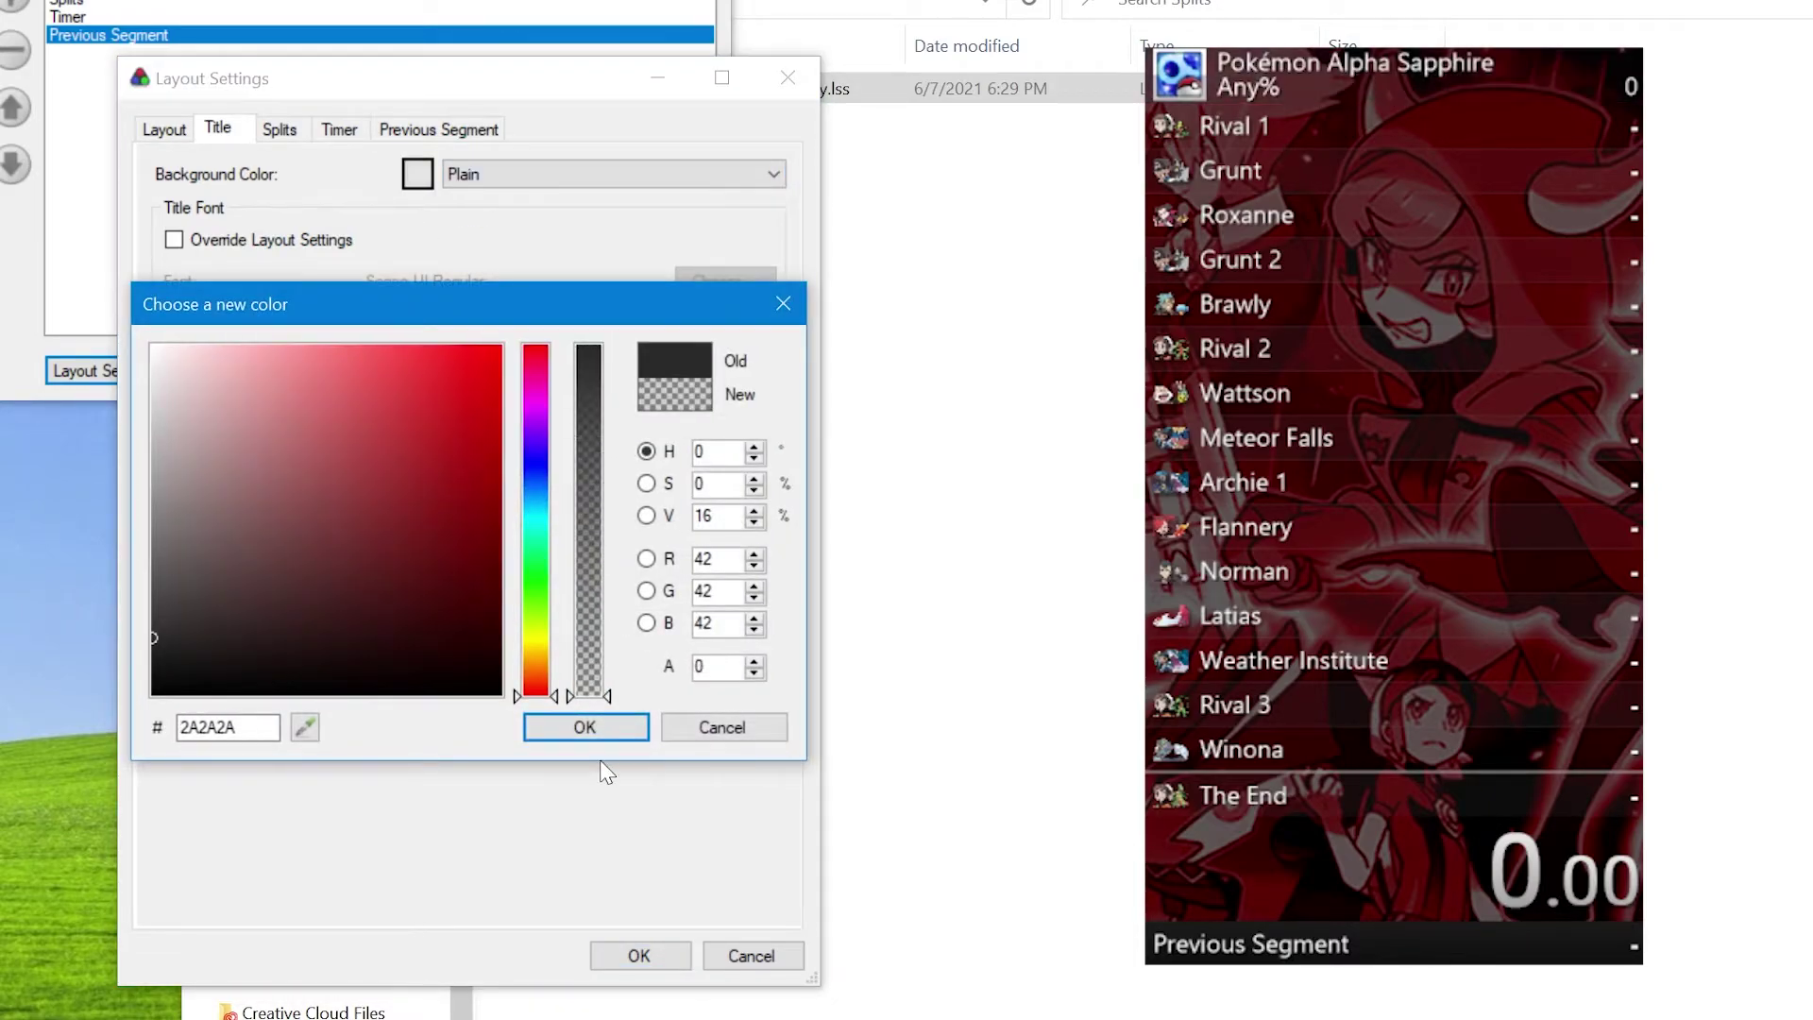
pyautogui.click(582, 728)
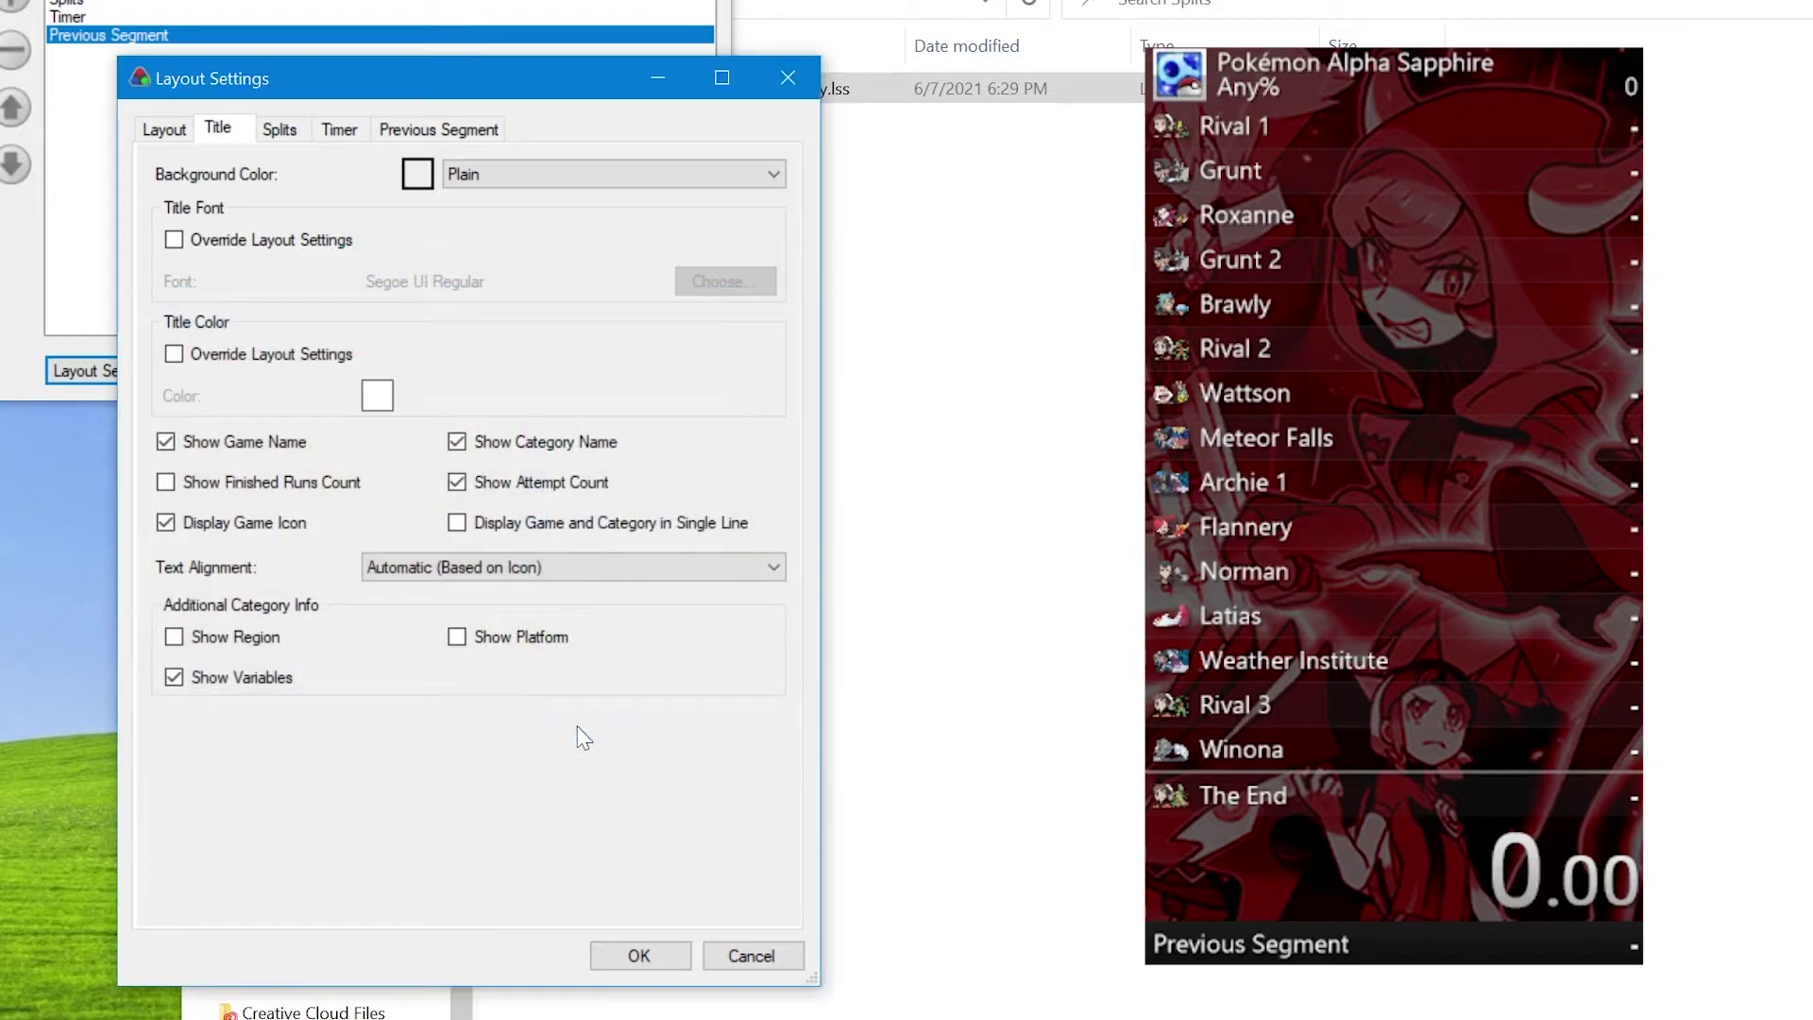
pyautogui.click(550, 481)
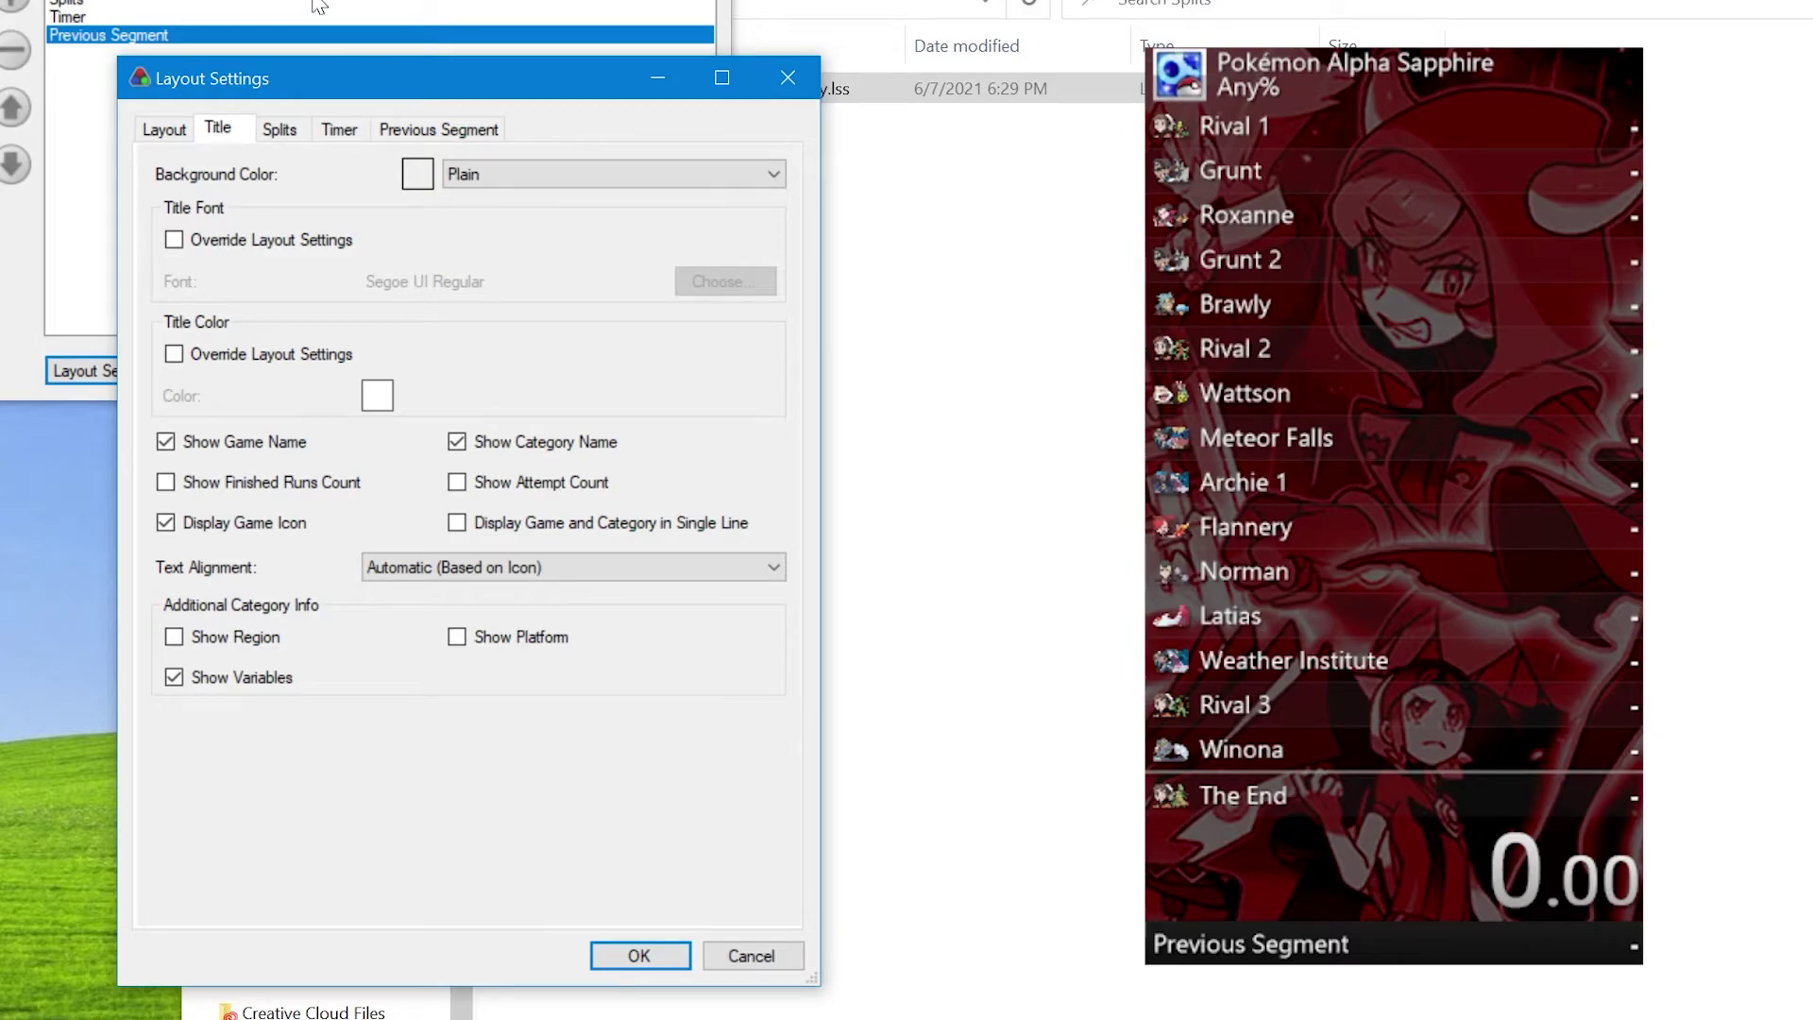
# Step: Enlarge the split icons to the maximum size and turn off their icon shadows
pyautogui.click(276, 132)
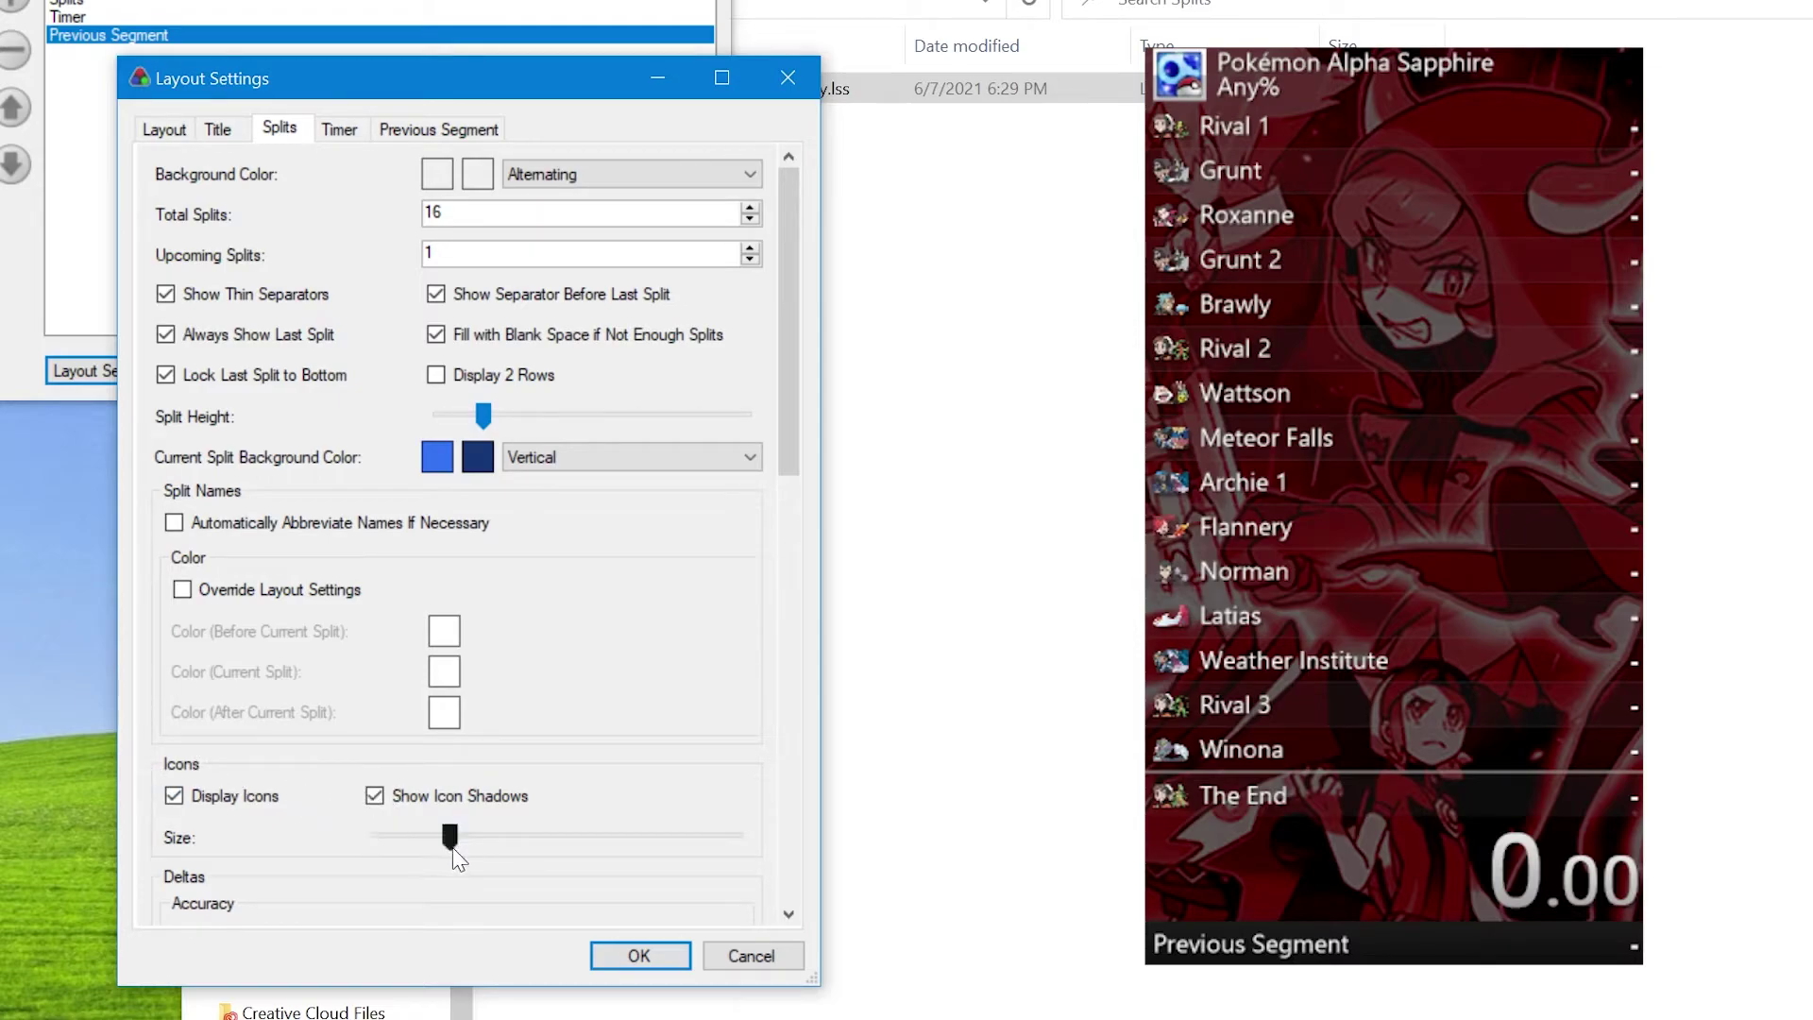
pyautogui.moveTo(462, 847); pyautogui.dragTo(820, 843)
pyautogui.click(434, 797)
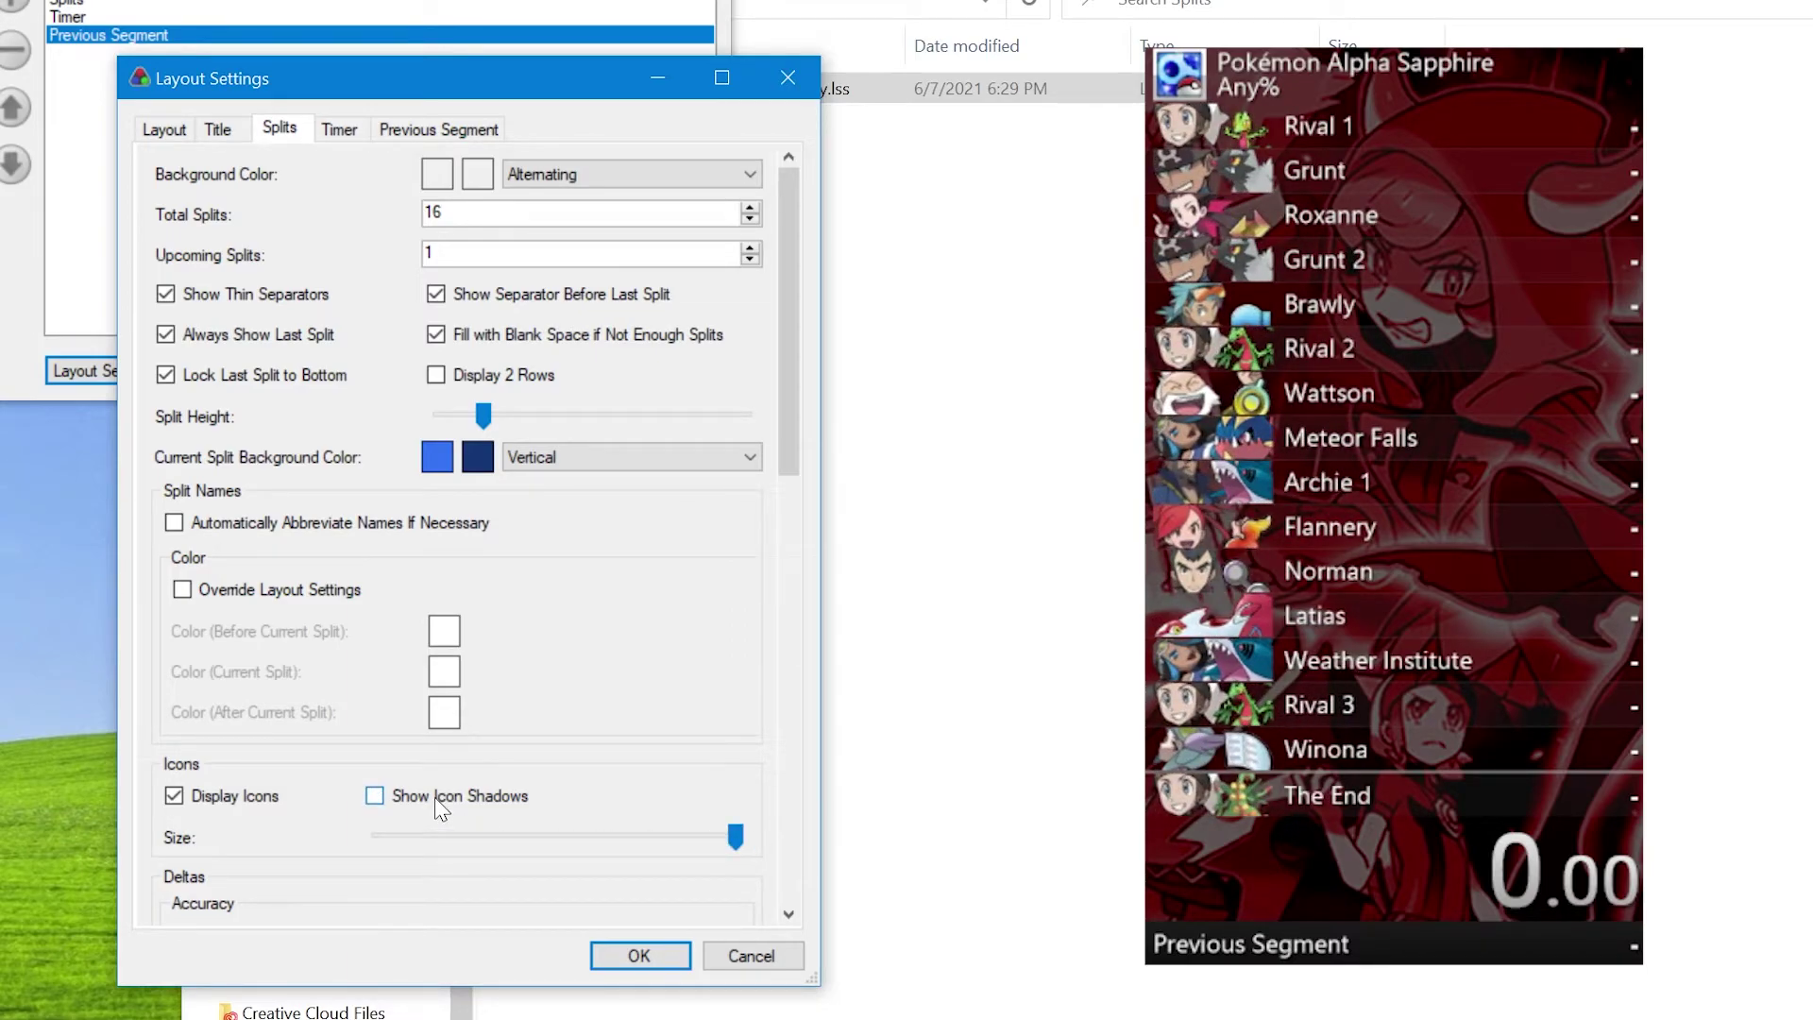
# Step: Set the total number of displayed splits to 10 and accept the layout settings
pyautogui.click(749, 219)
pyautogui.click(751, 219)
pyautogui.click(750, 219)
pyautogui.click(751, 219)
pyautogui.click(750, 219)
pyautogui.click(750, 219)
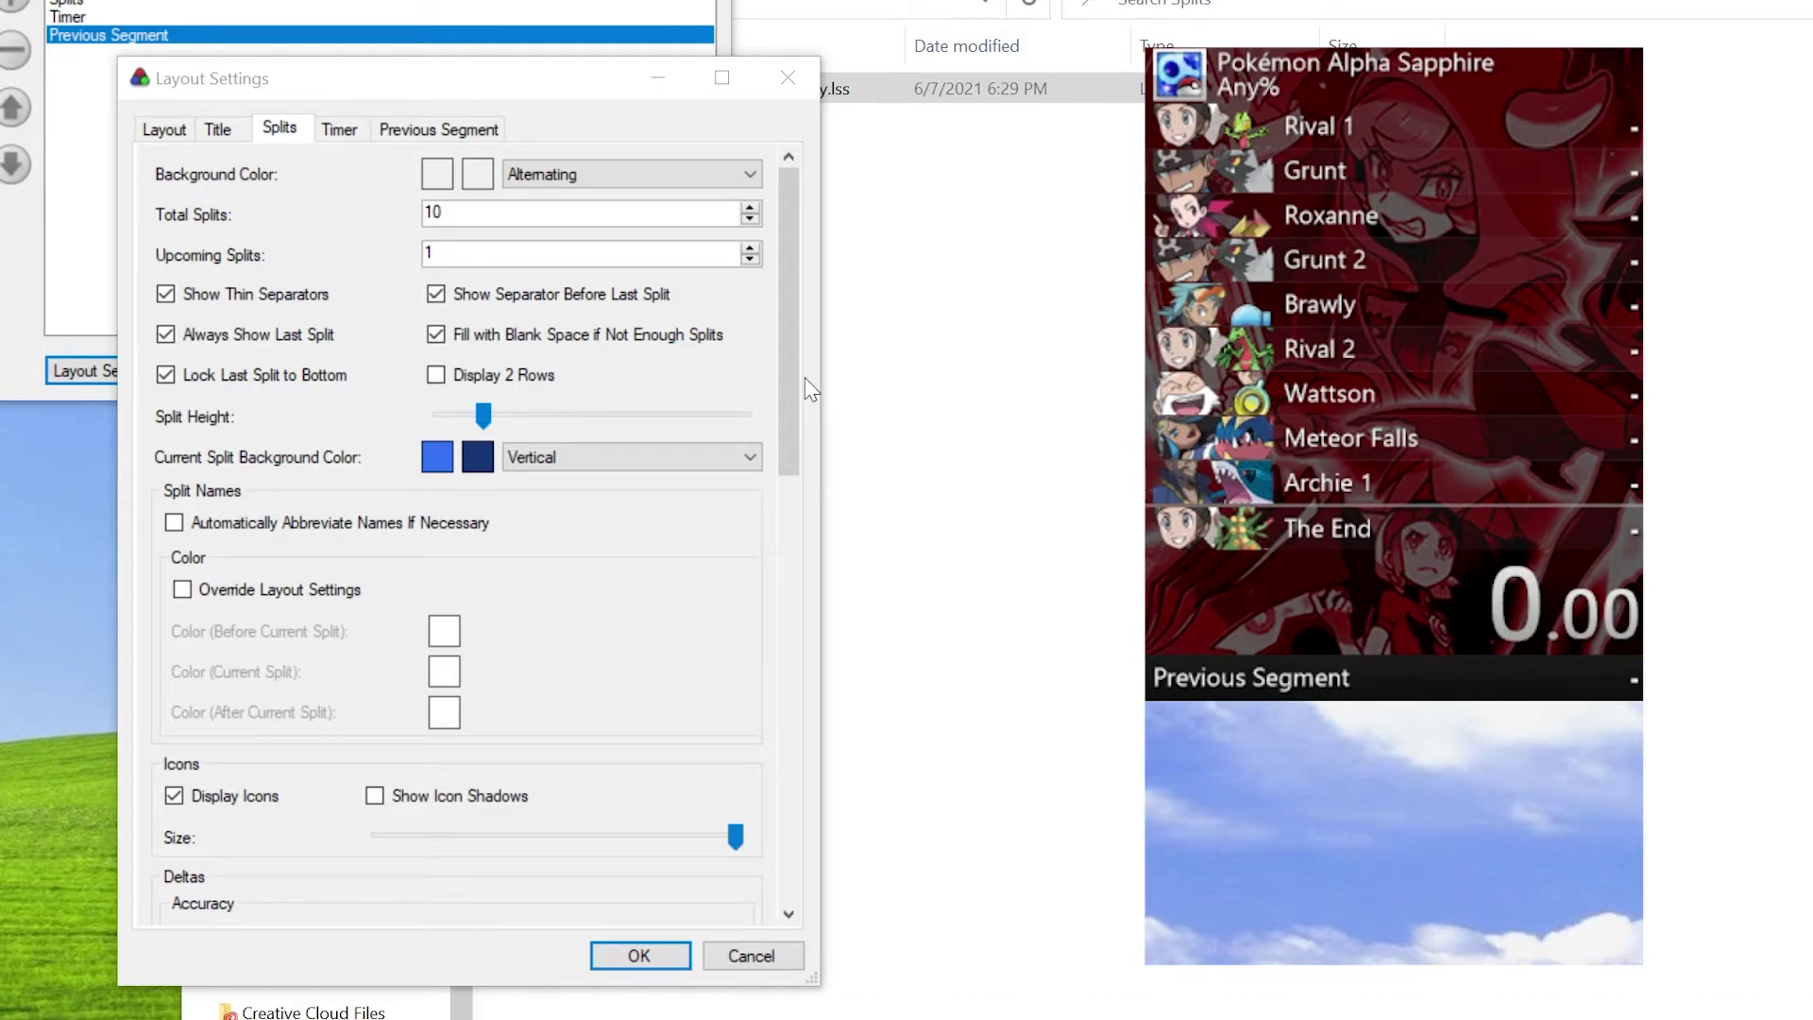
pyautogui.click(640, 956)
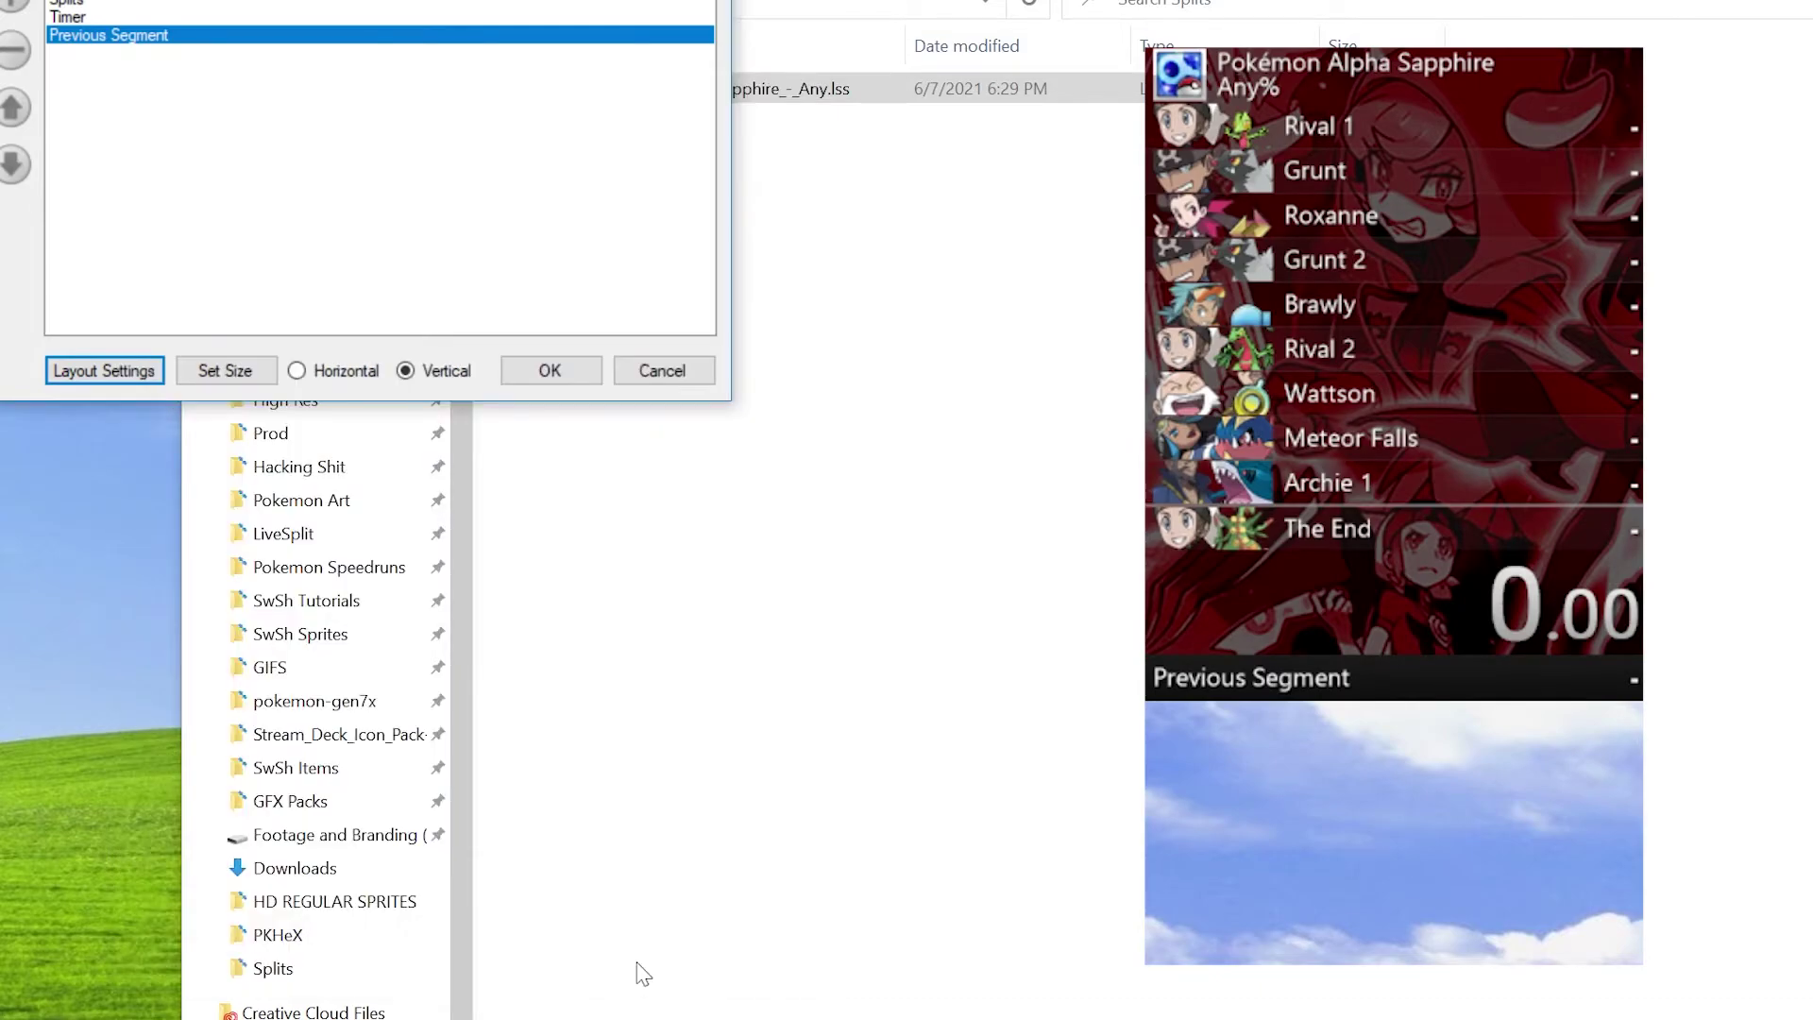
pyautogui.click(17, 6)
pyautogui.moveTo(138, 71)
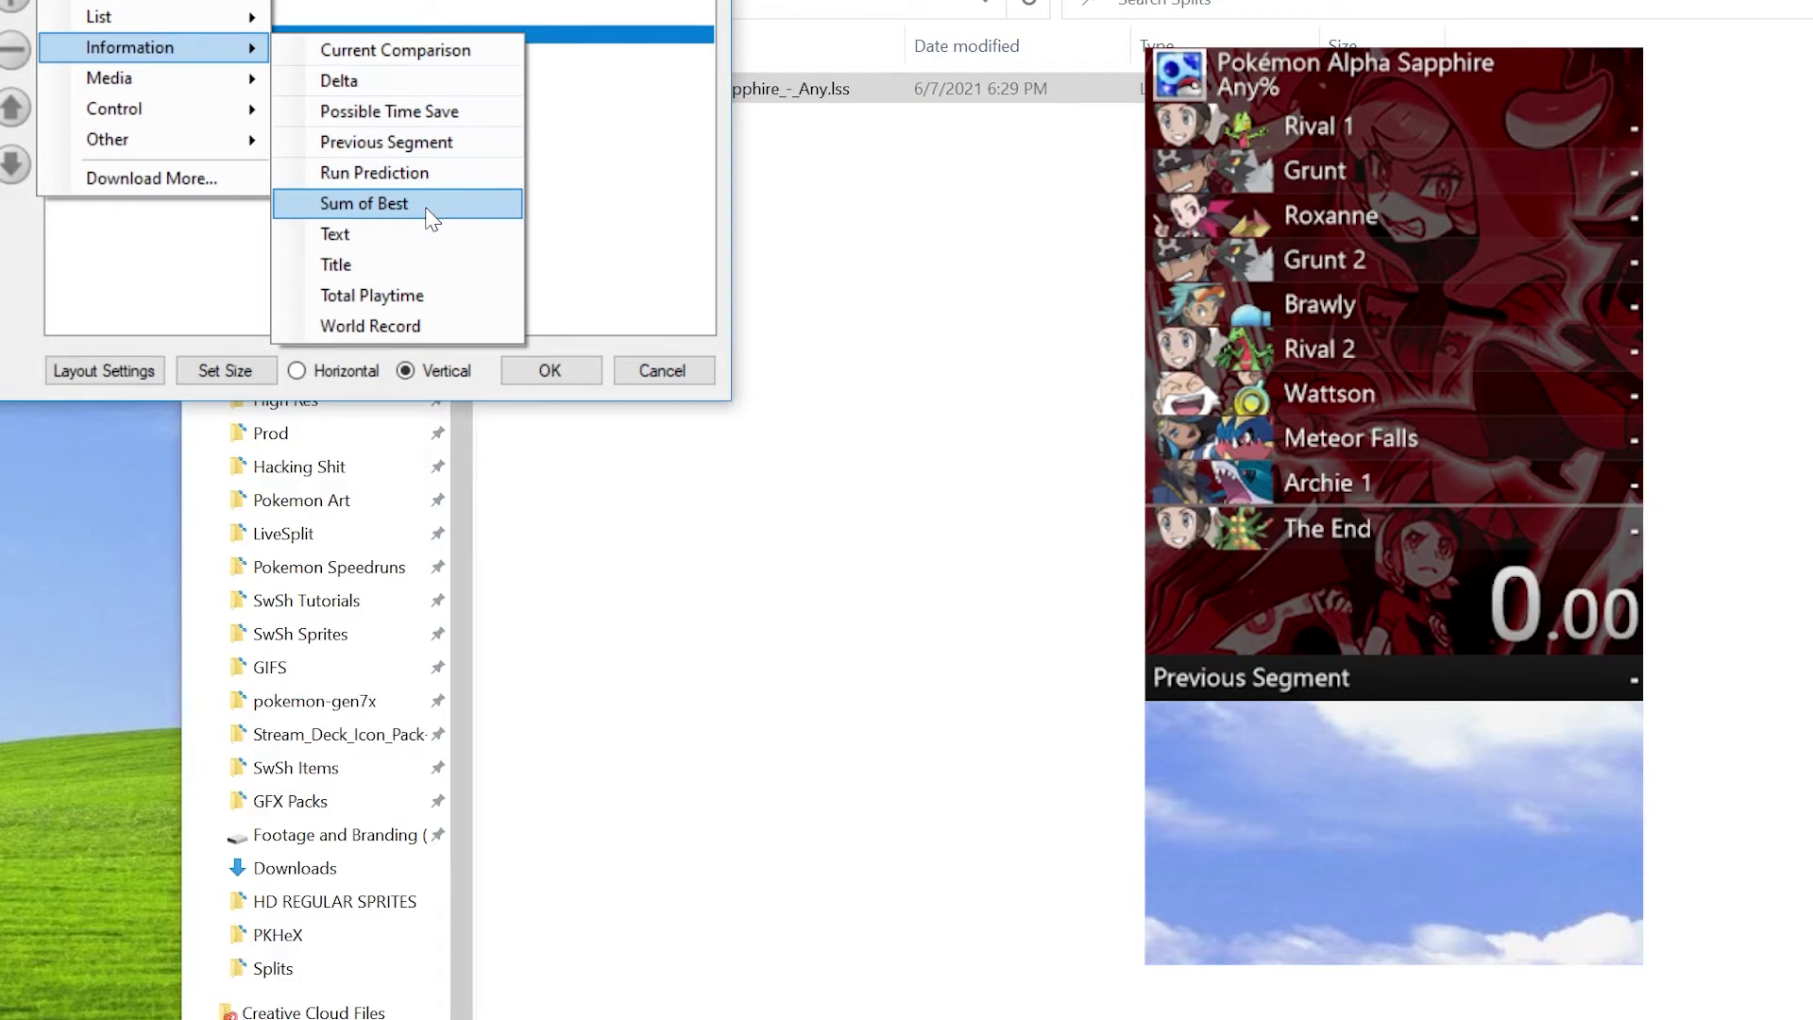
pyautogui.click(595, 323)
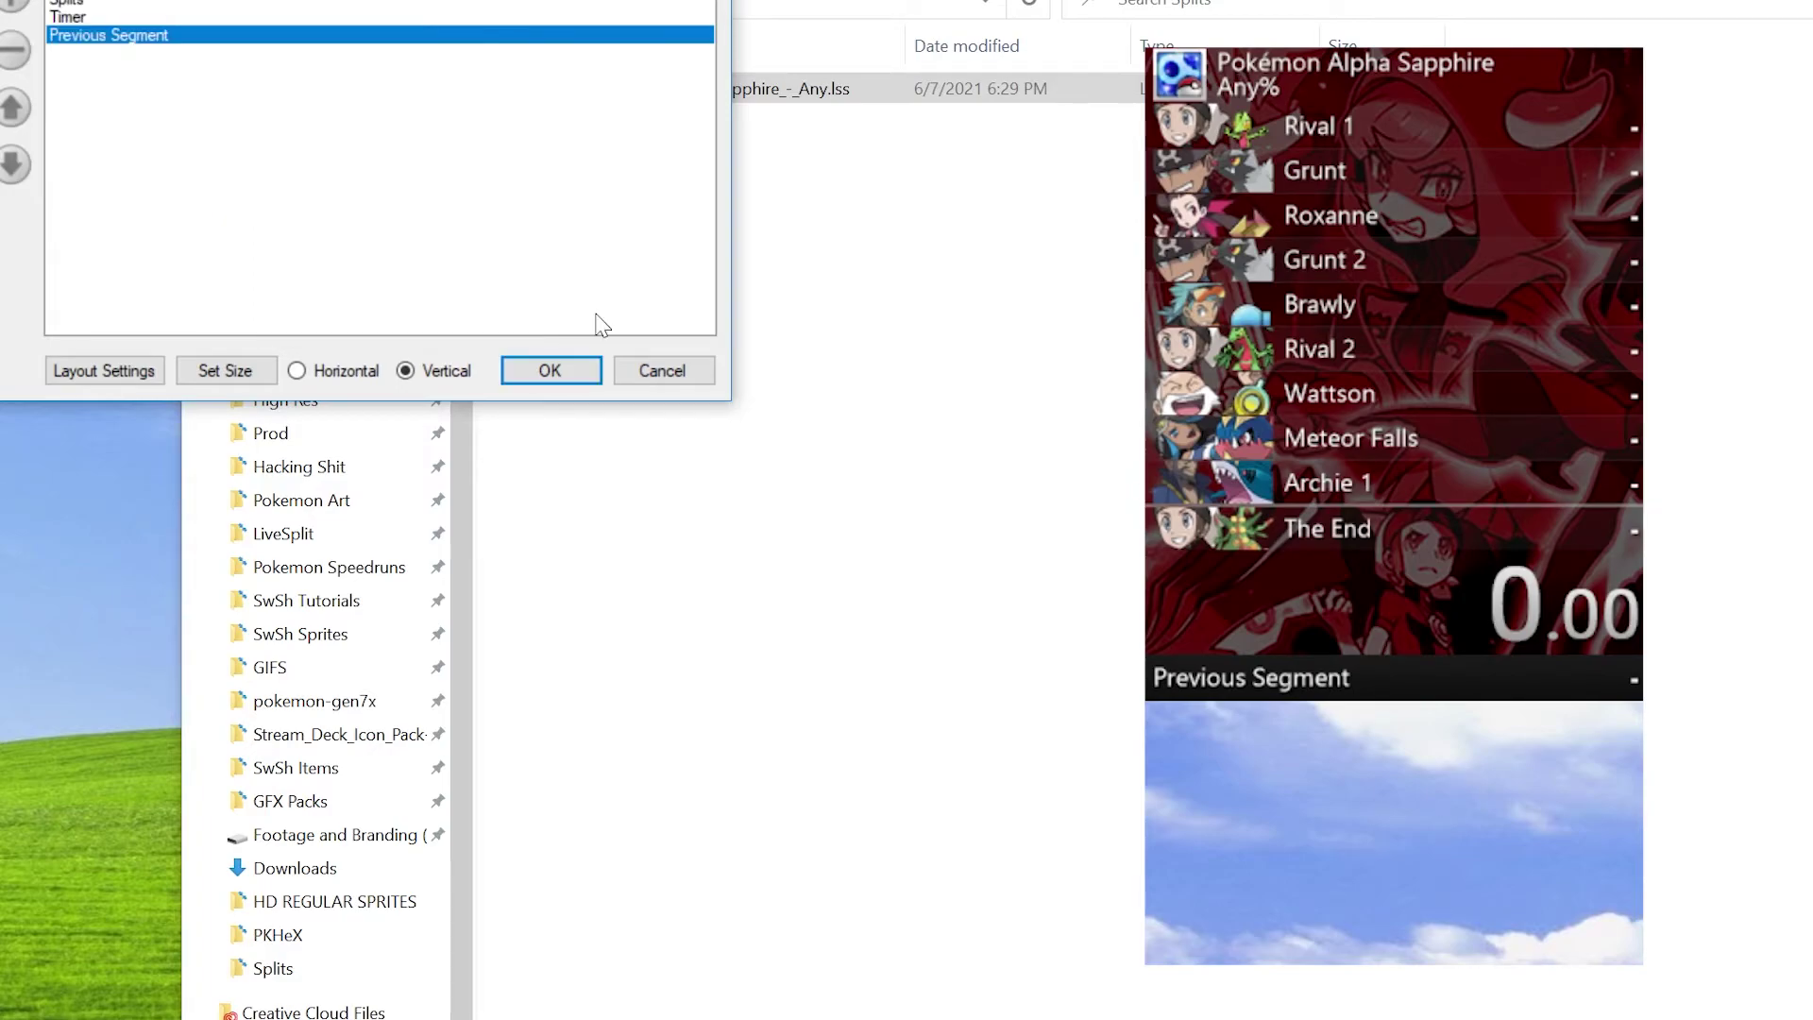
# Step: Accept the layout edits and save the layout as Pokemon Alpha Sapphire Layout
pyautogui.click(551, 371)
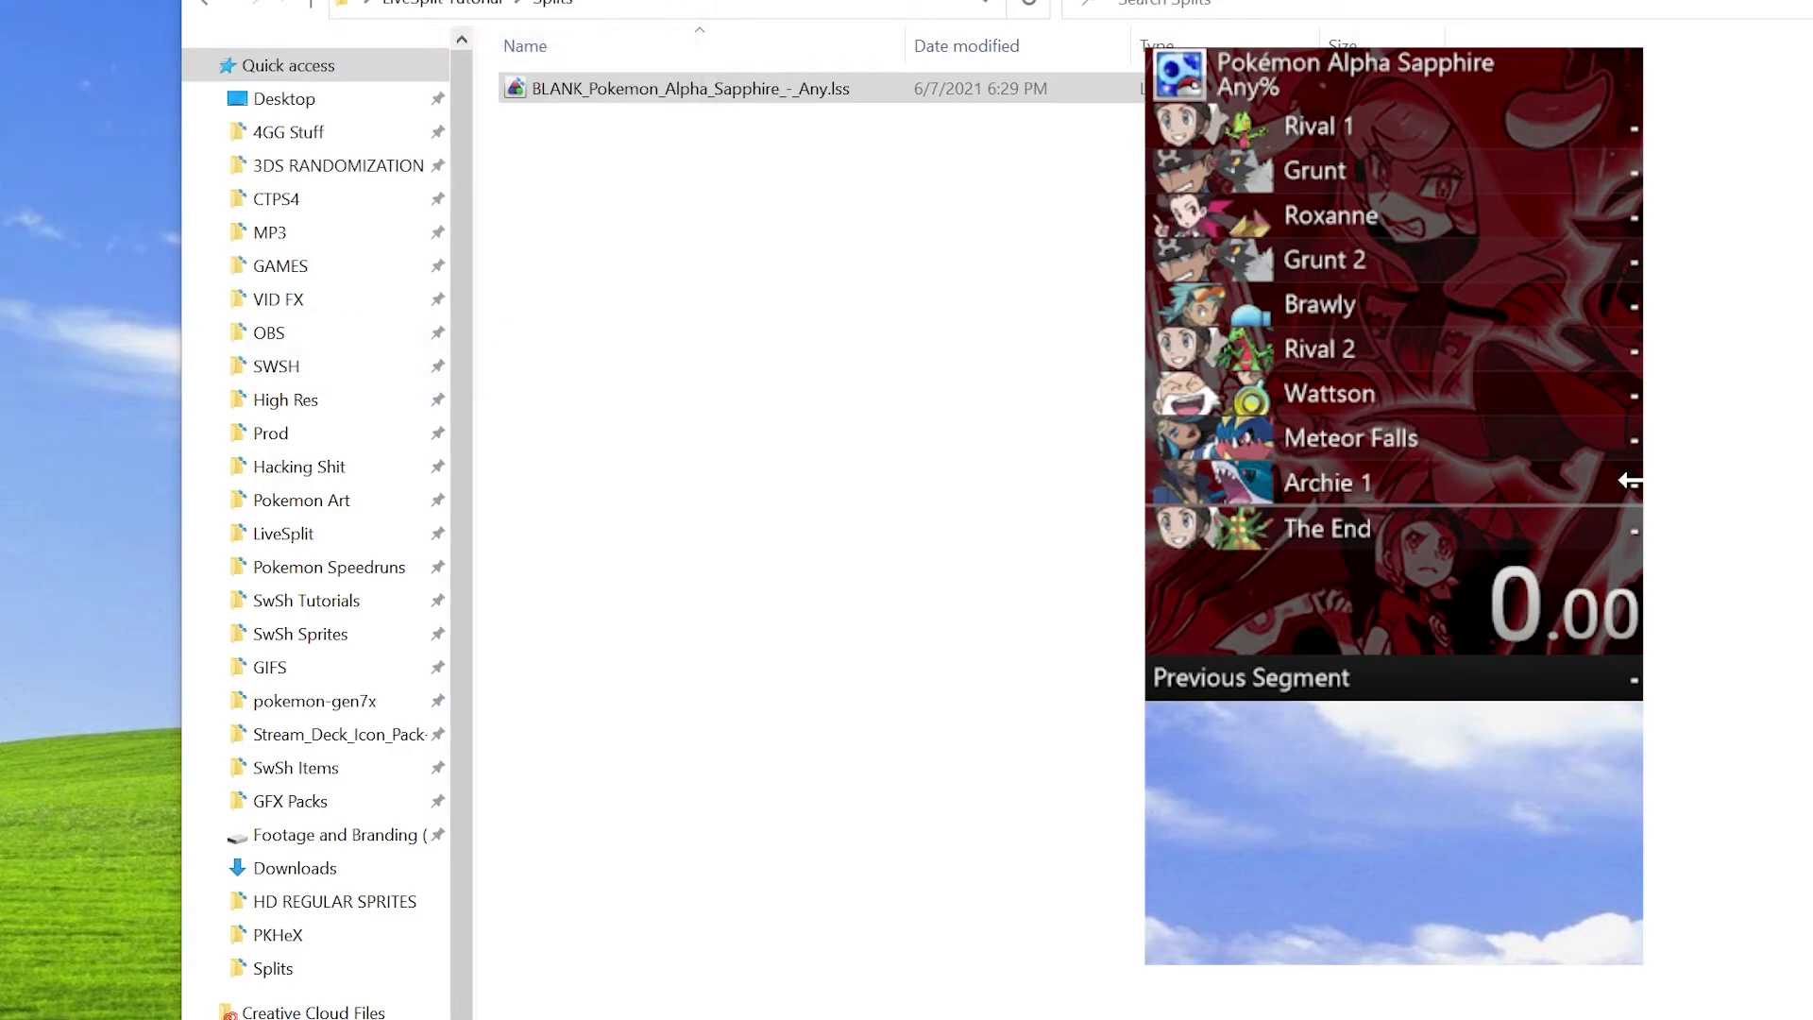
pyautogui.rightClick(1332, 377)
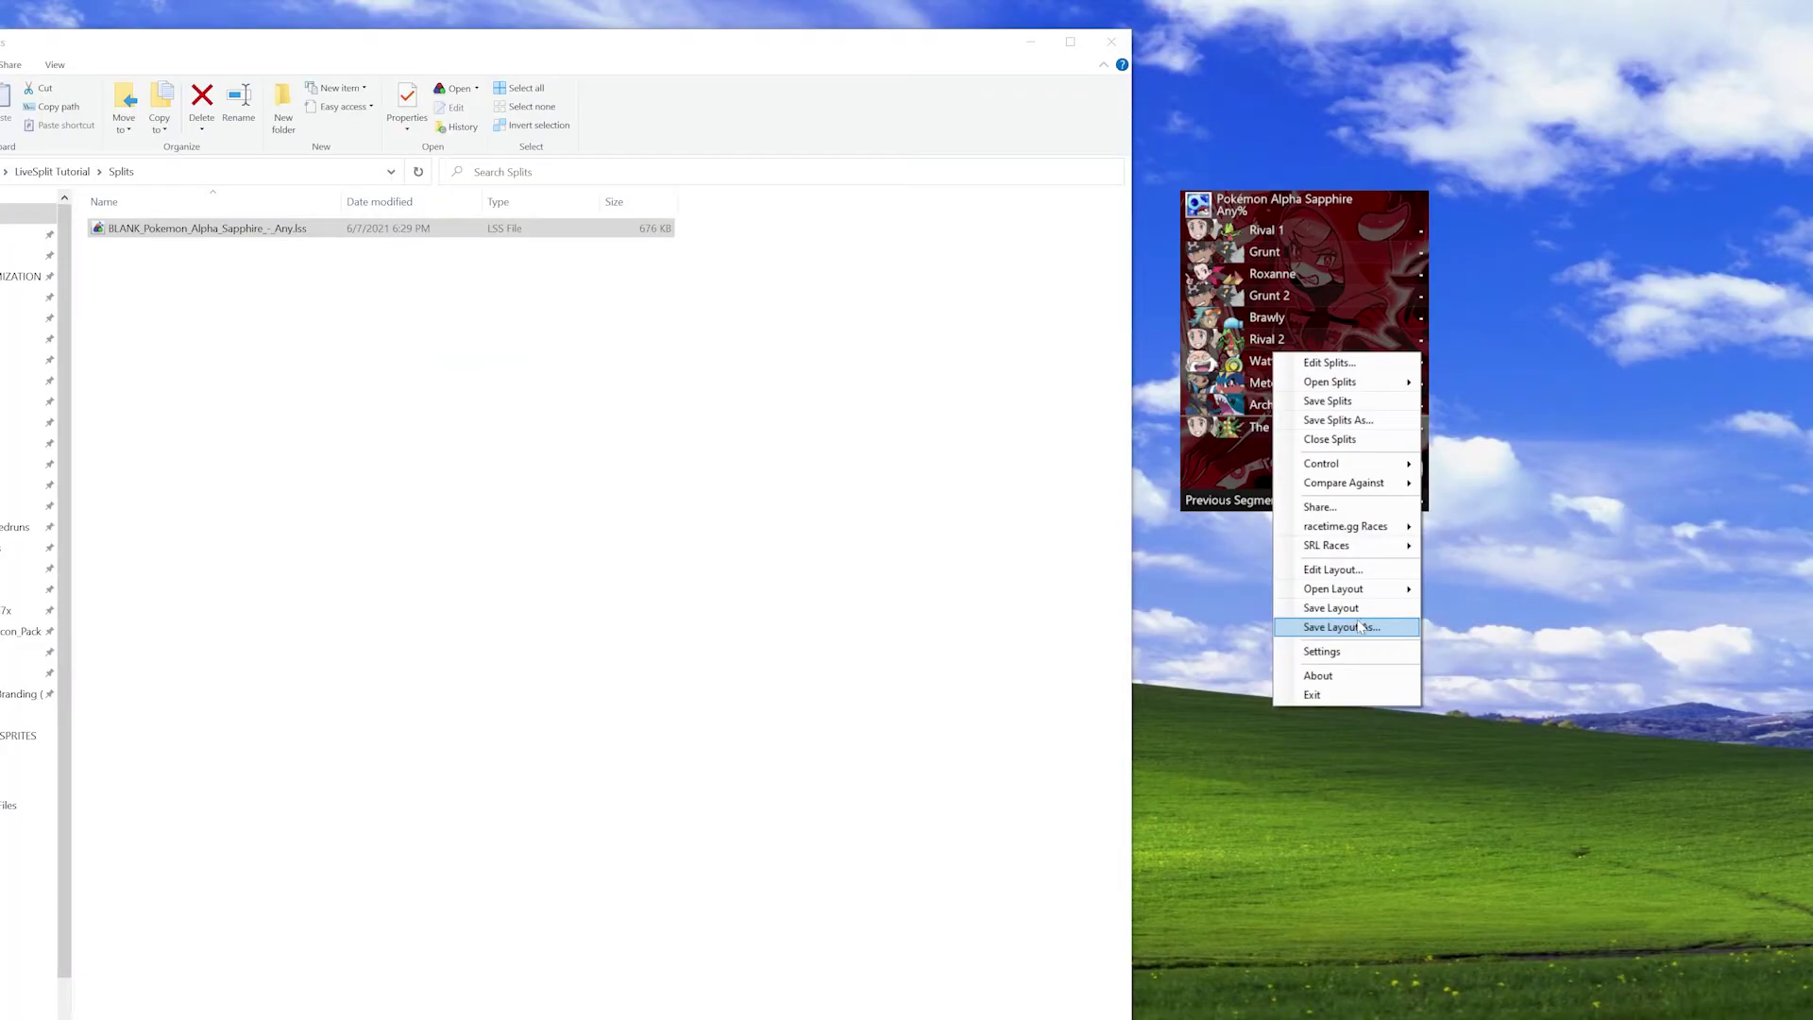
pyautogui.click(1510, 937)
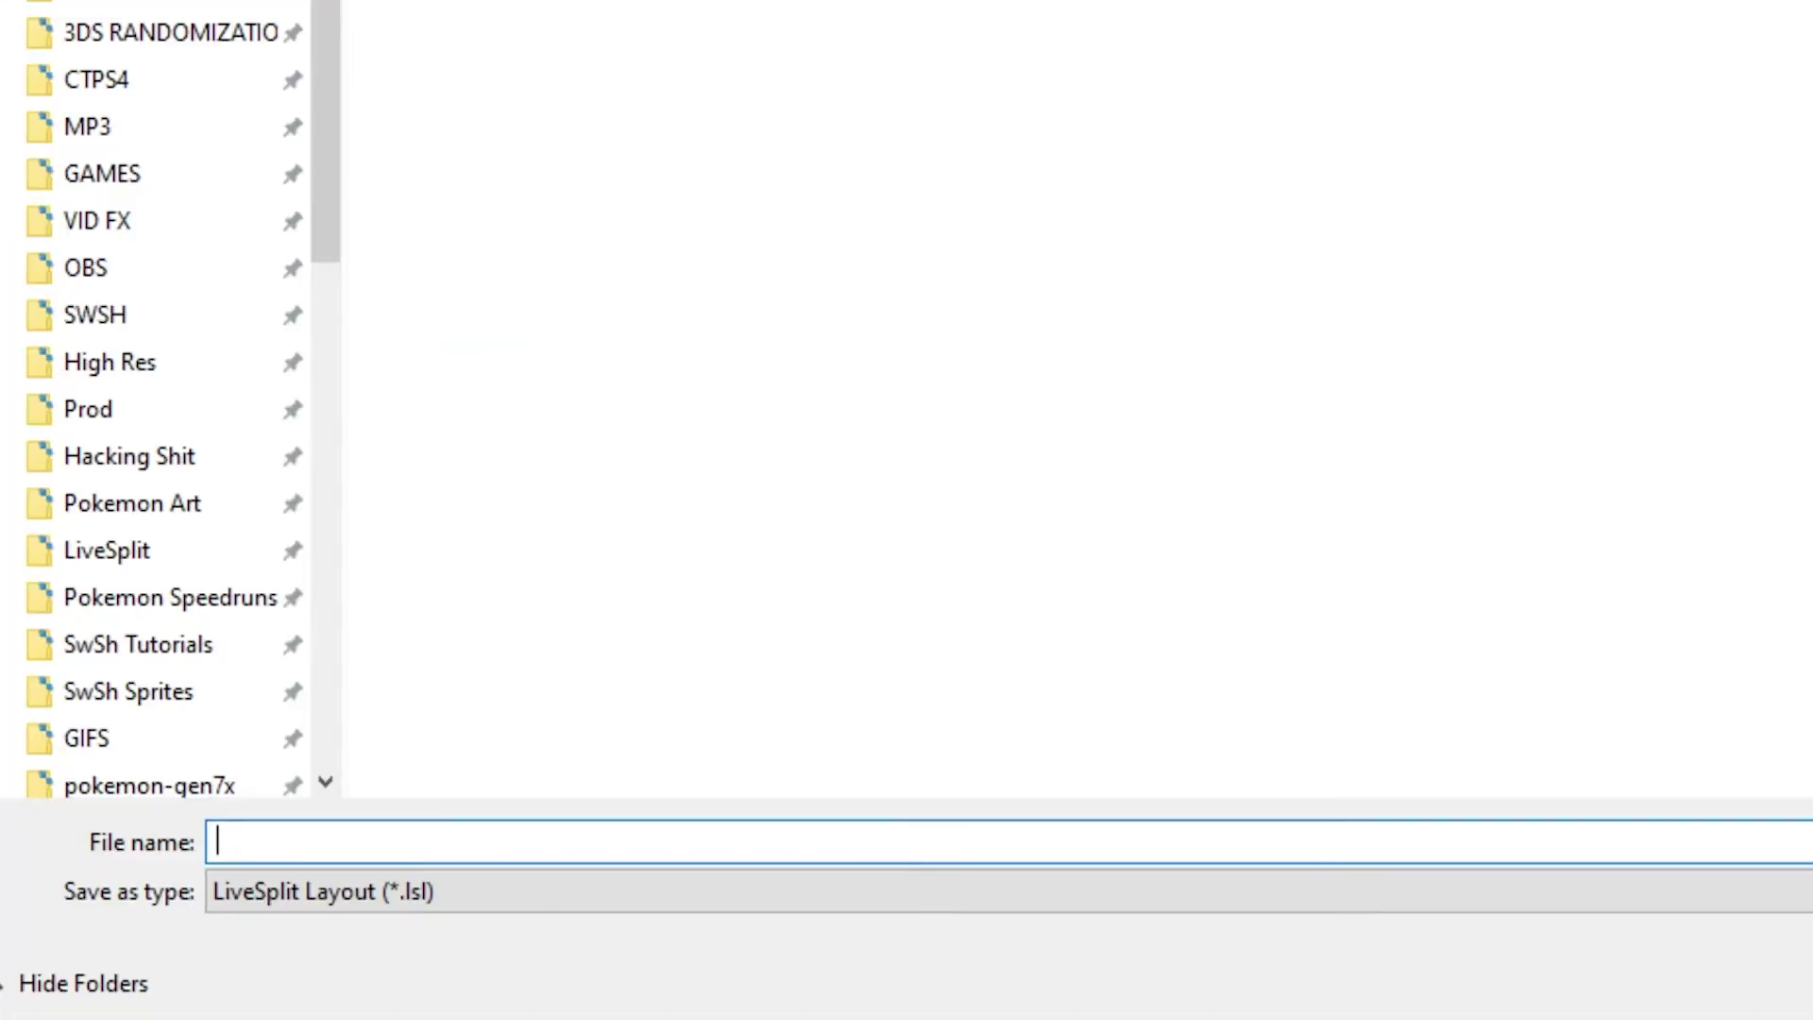
pyautogui.write('Pokemon A')
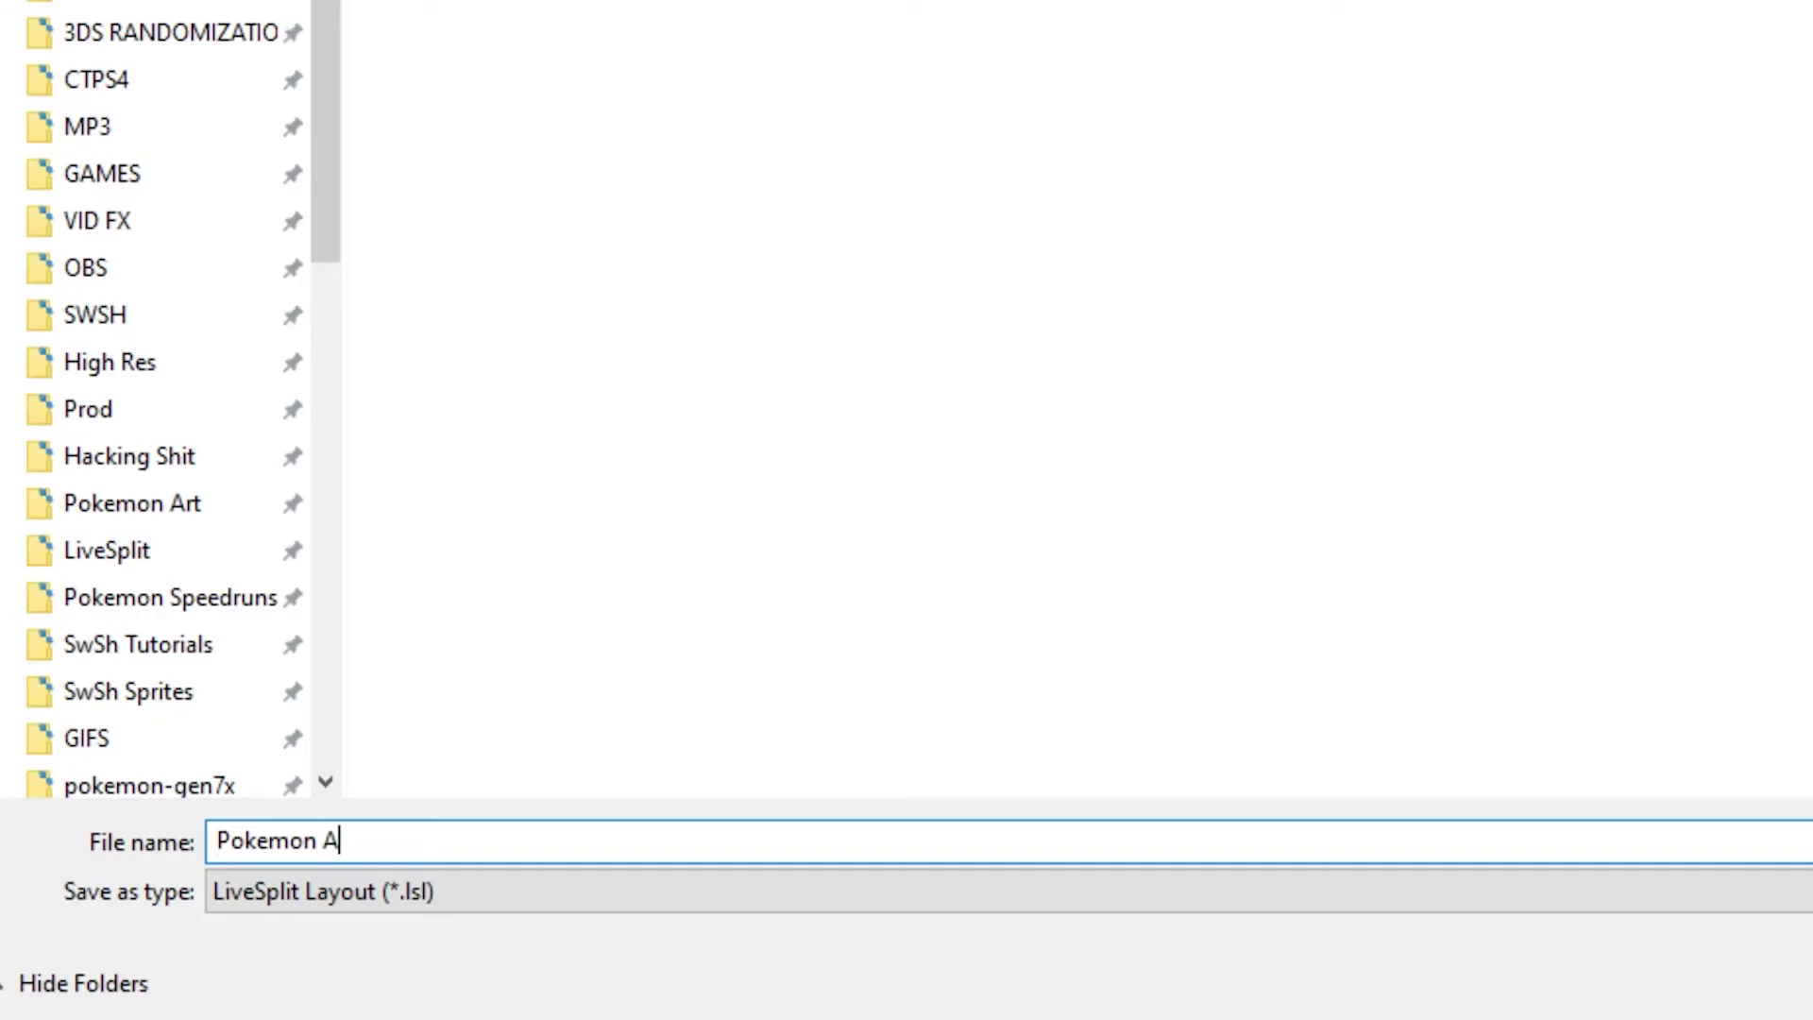
pyautogui.write('lph')
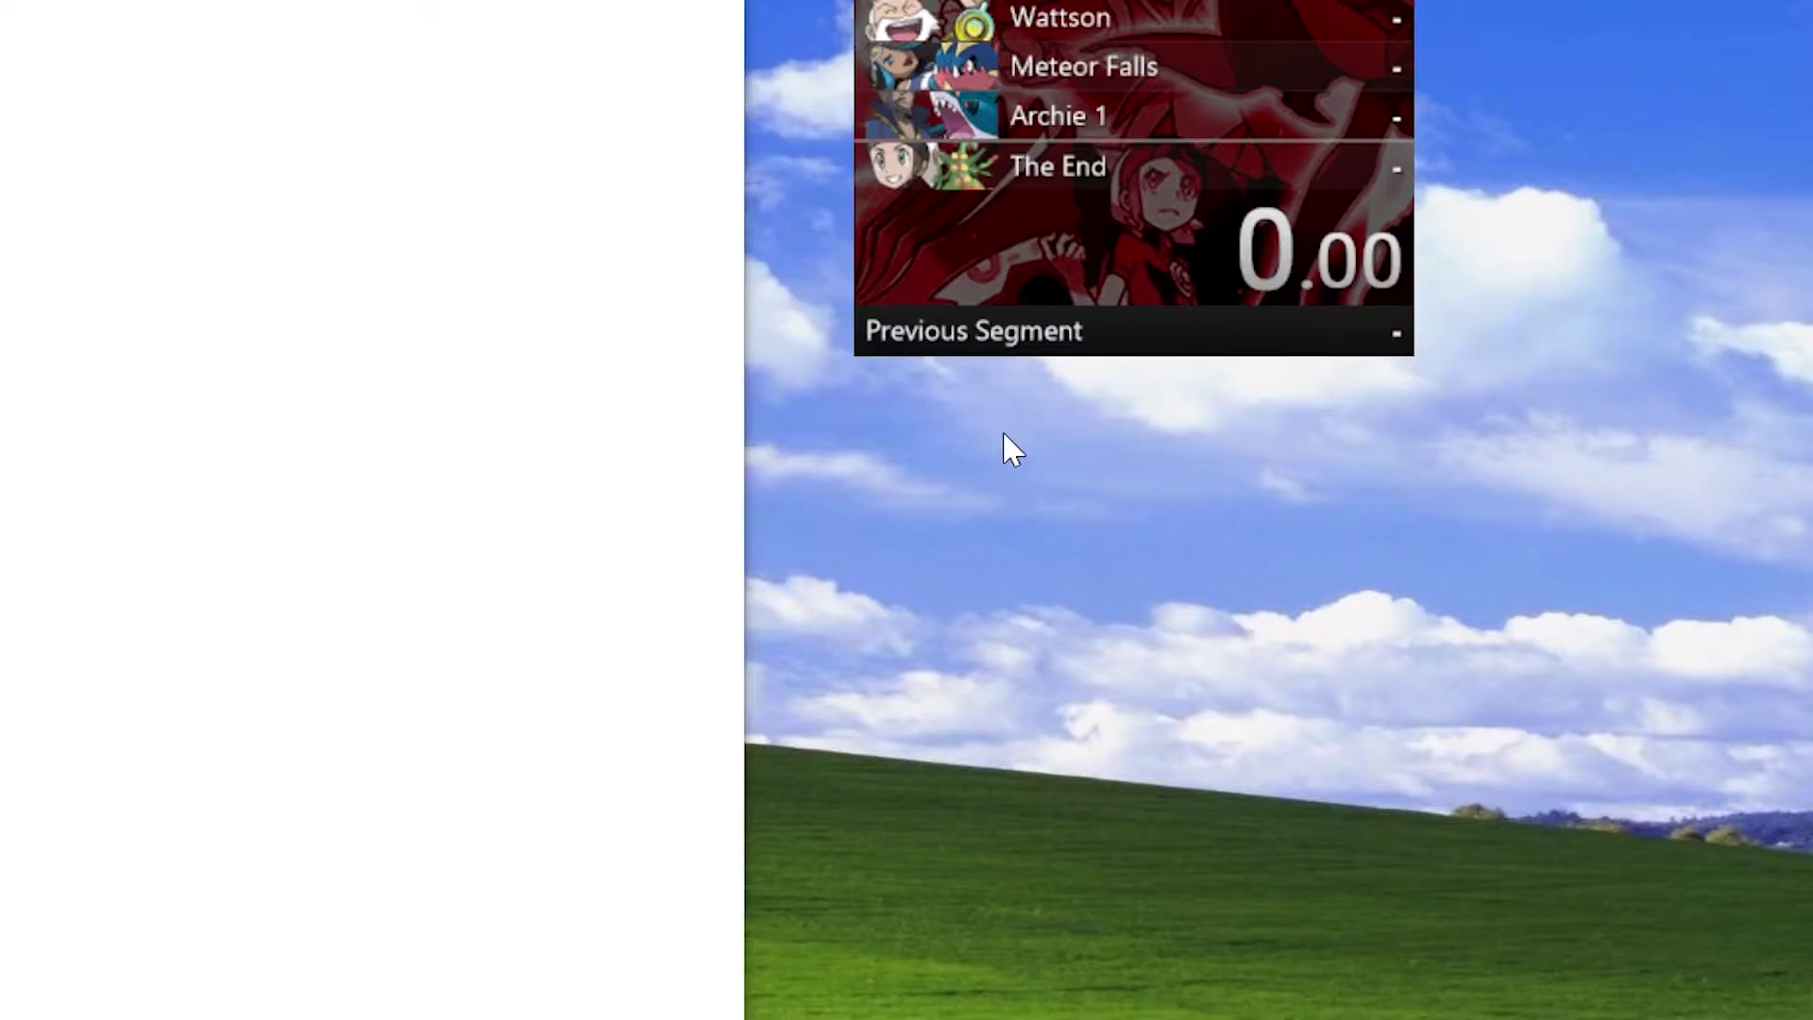
pyautogui.rightClick(1044, 91)
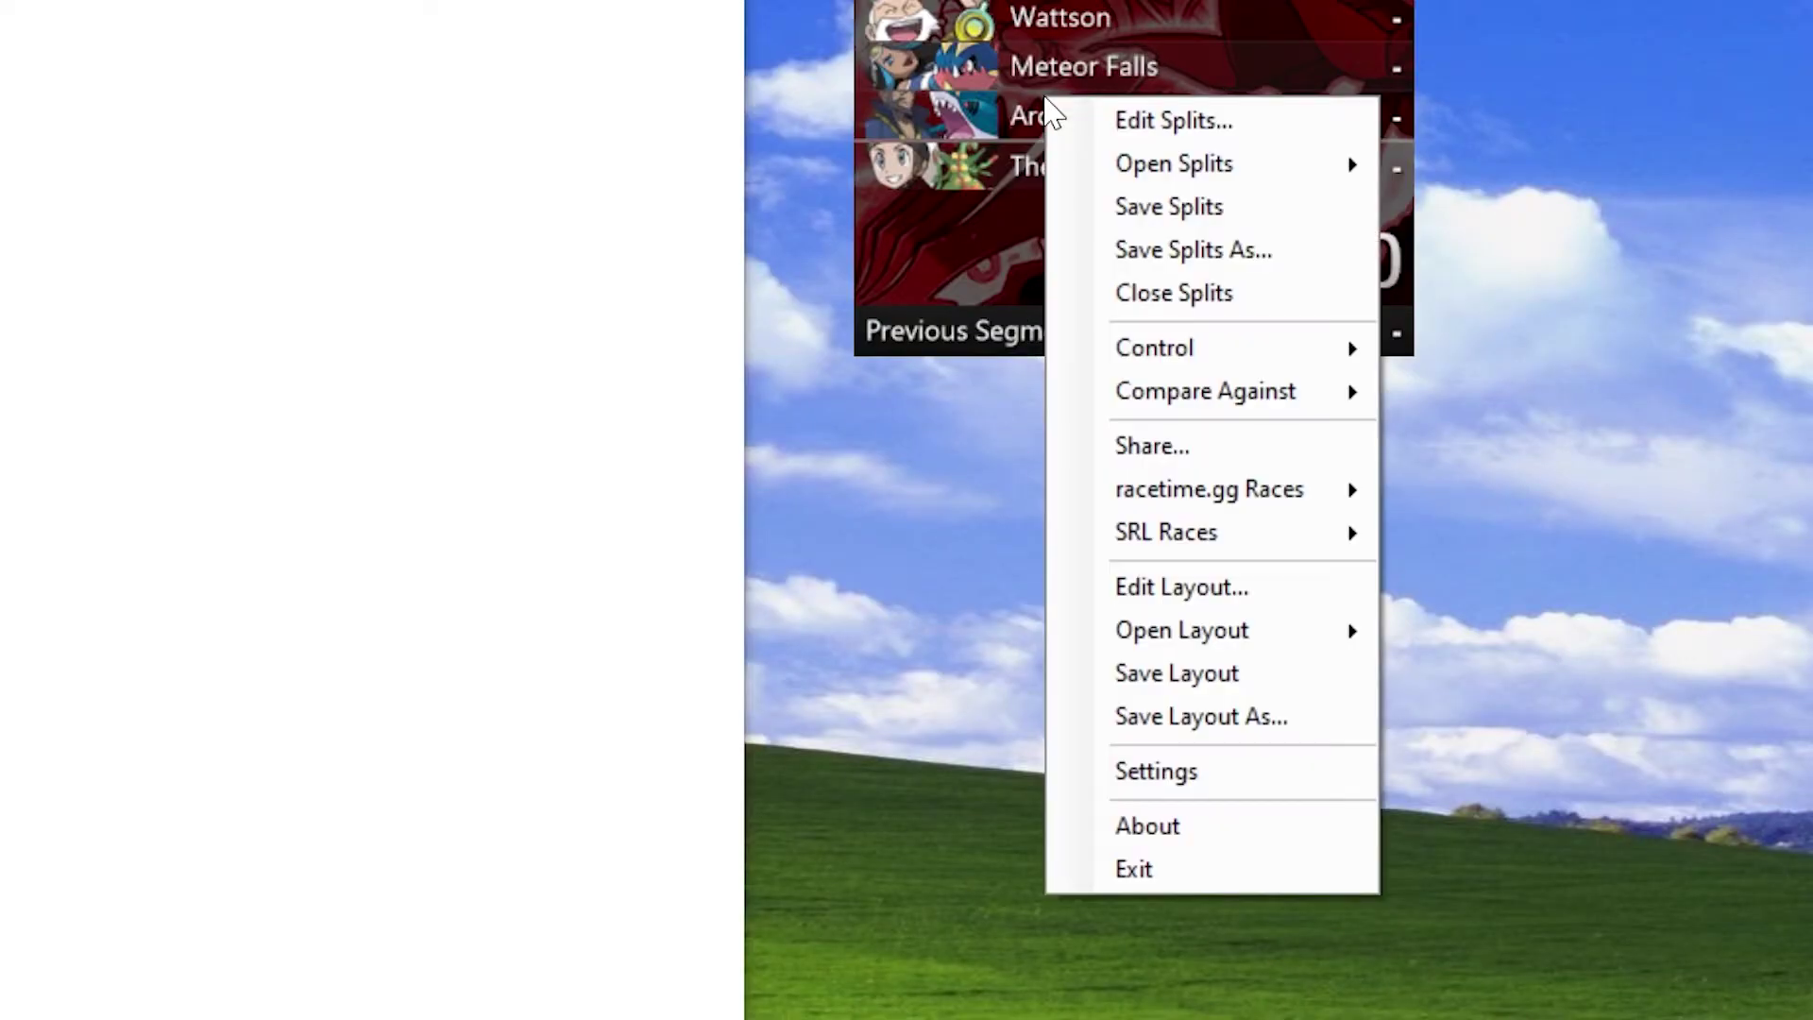
pyautogui.click(1203, 674)
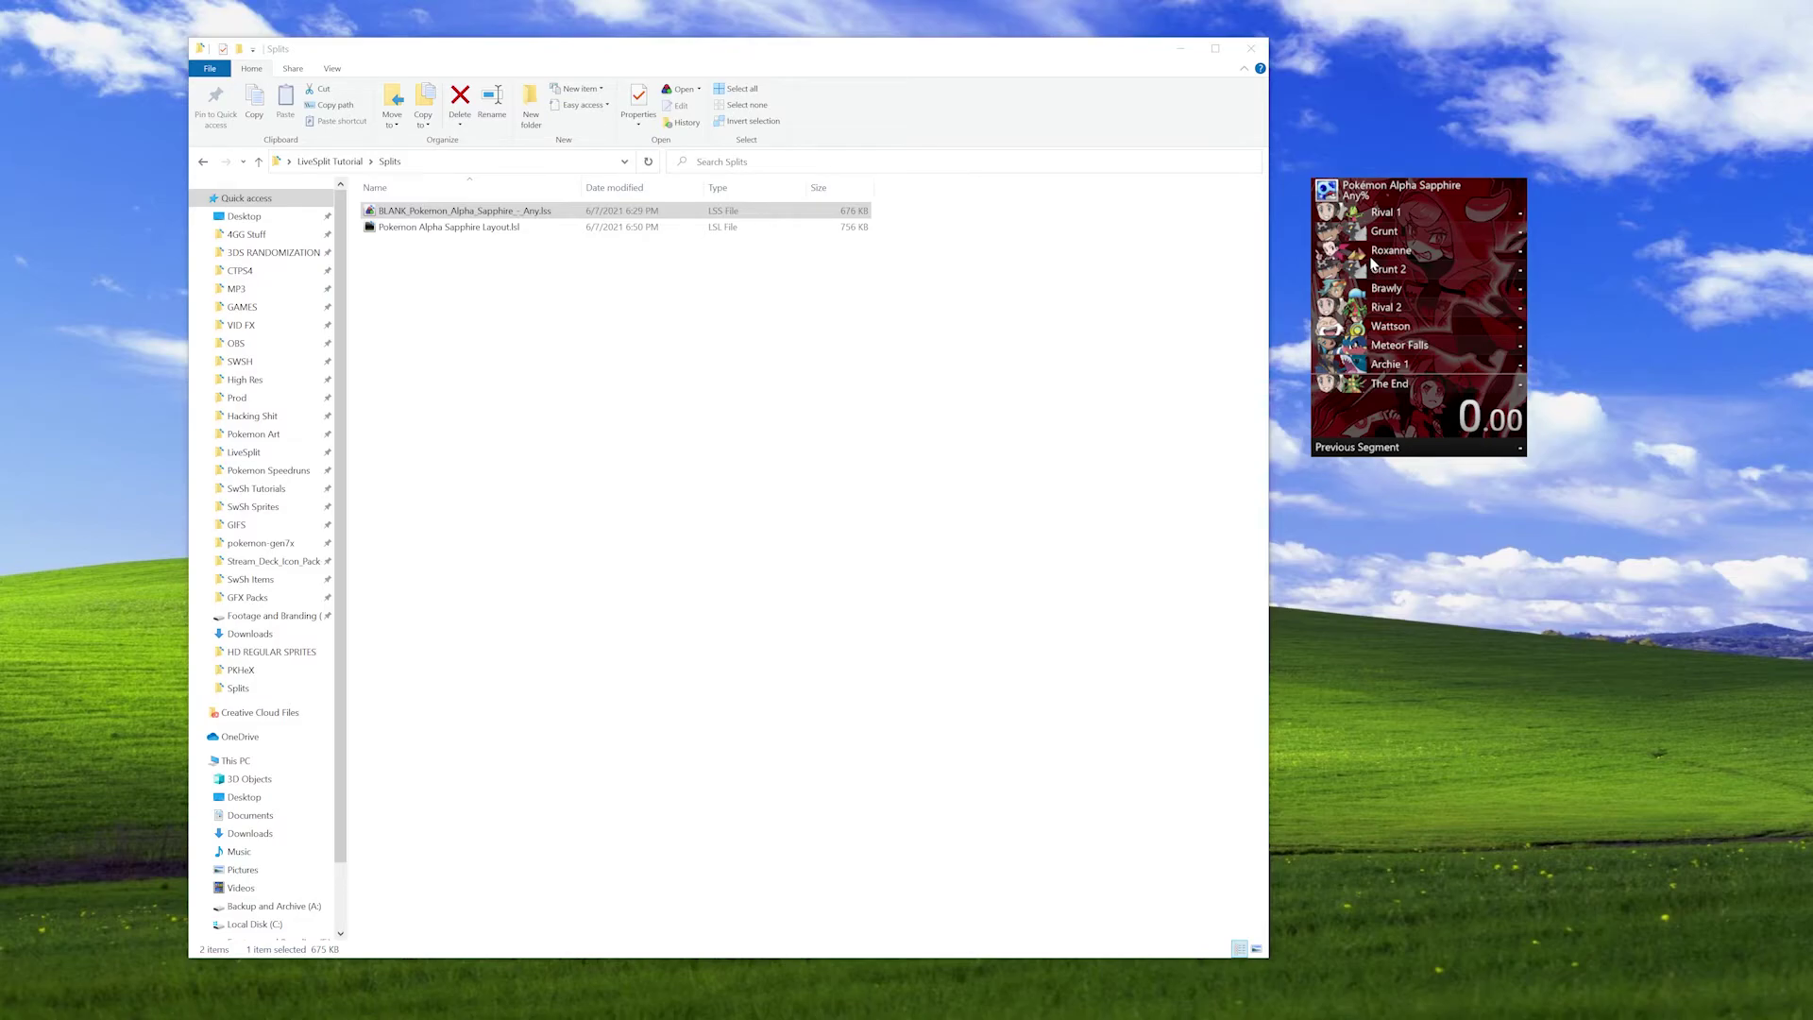
# Step: Open the timer's settings and go through the Reset, Undo Split, Skip Split and Pause hotkeys
pyautogui.rightClick(1372, 264)
pyautogui.click(1403, 520)
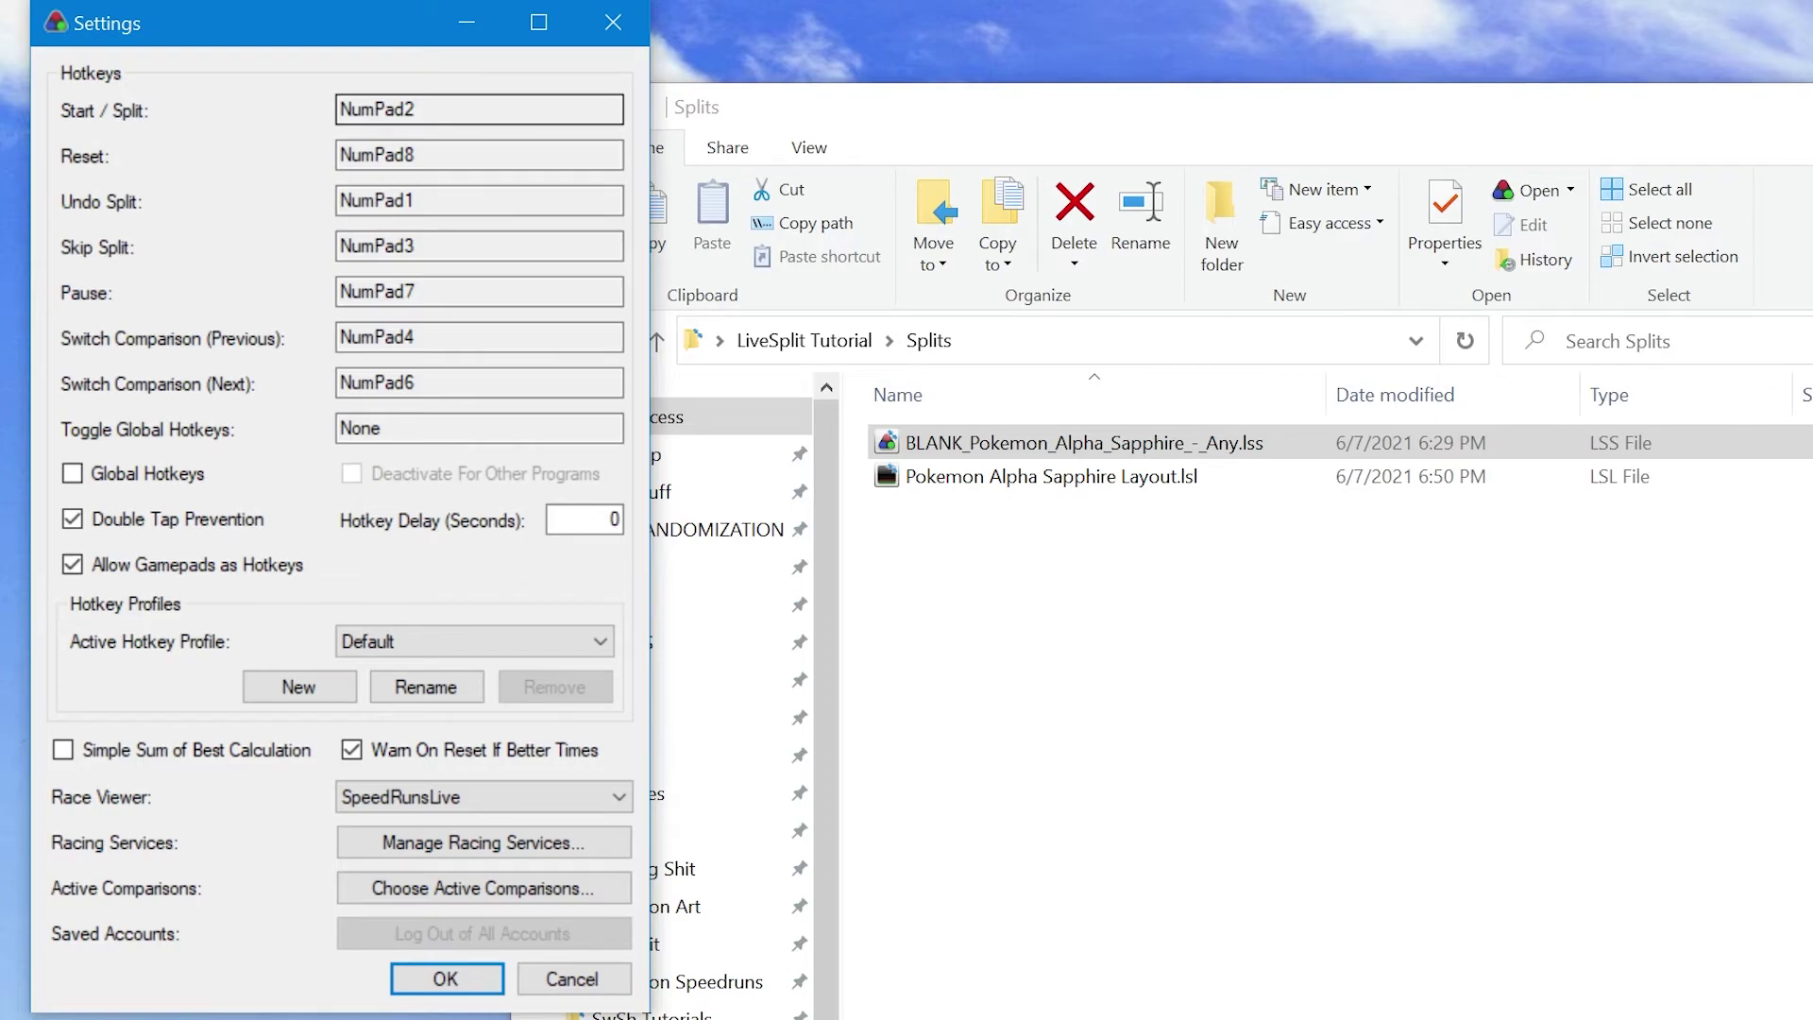
pyautogui.click(444, 154)
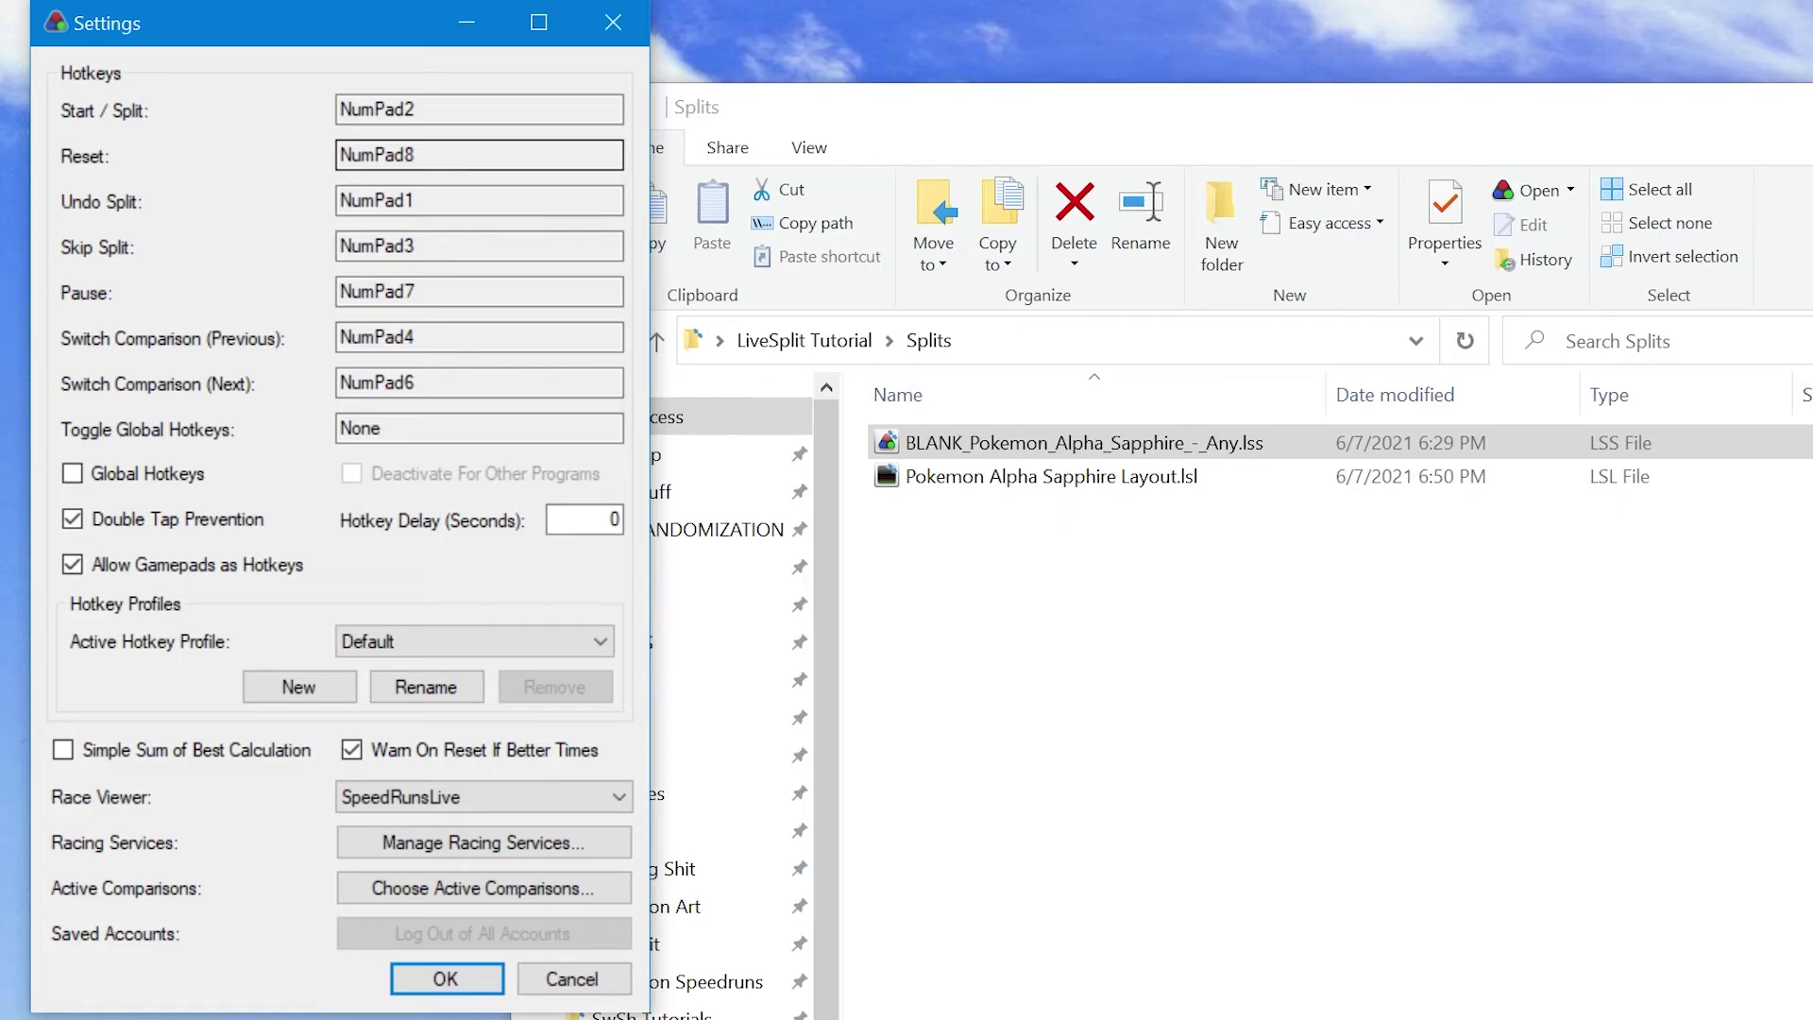
pyautogui.click(479, 200)
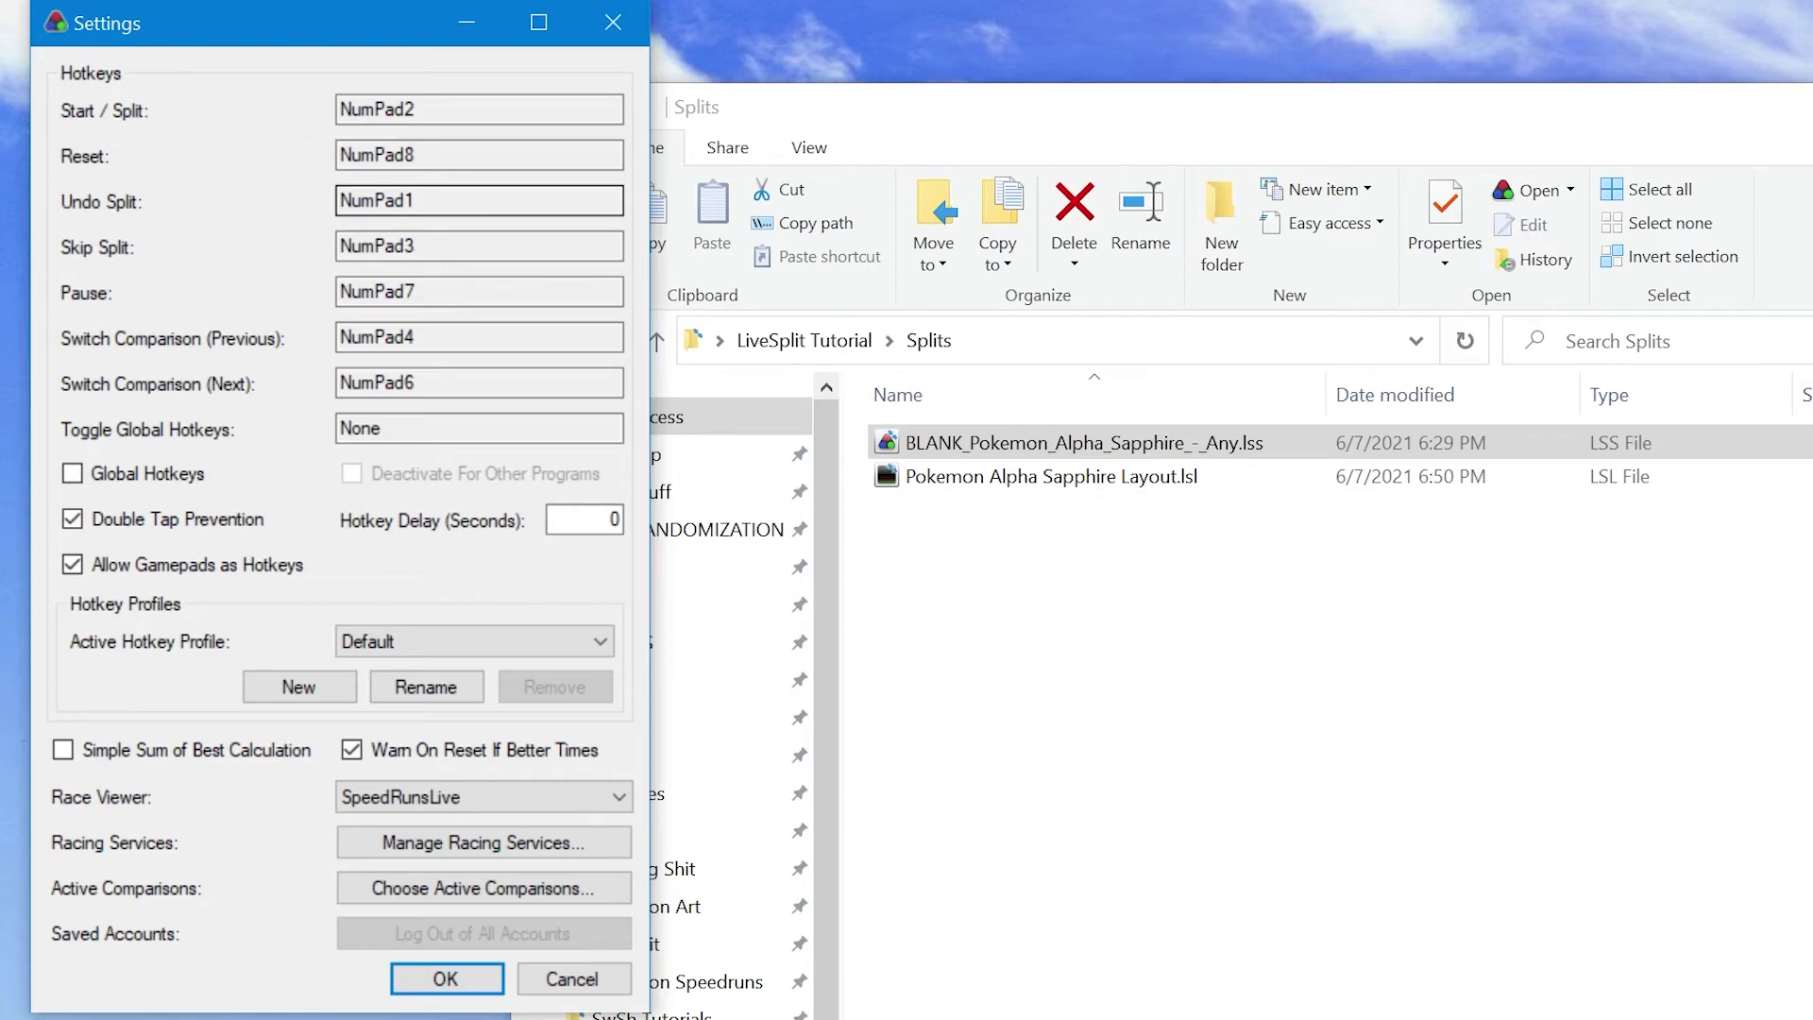
pyautogui.click(478, 245)
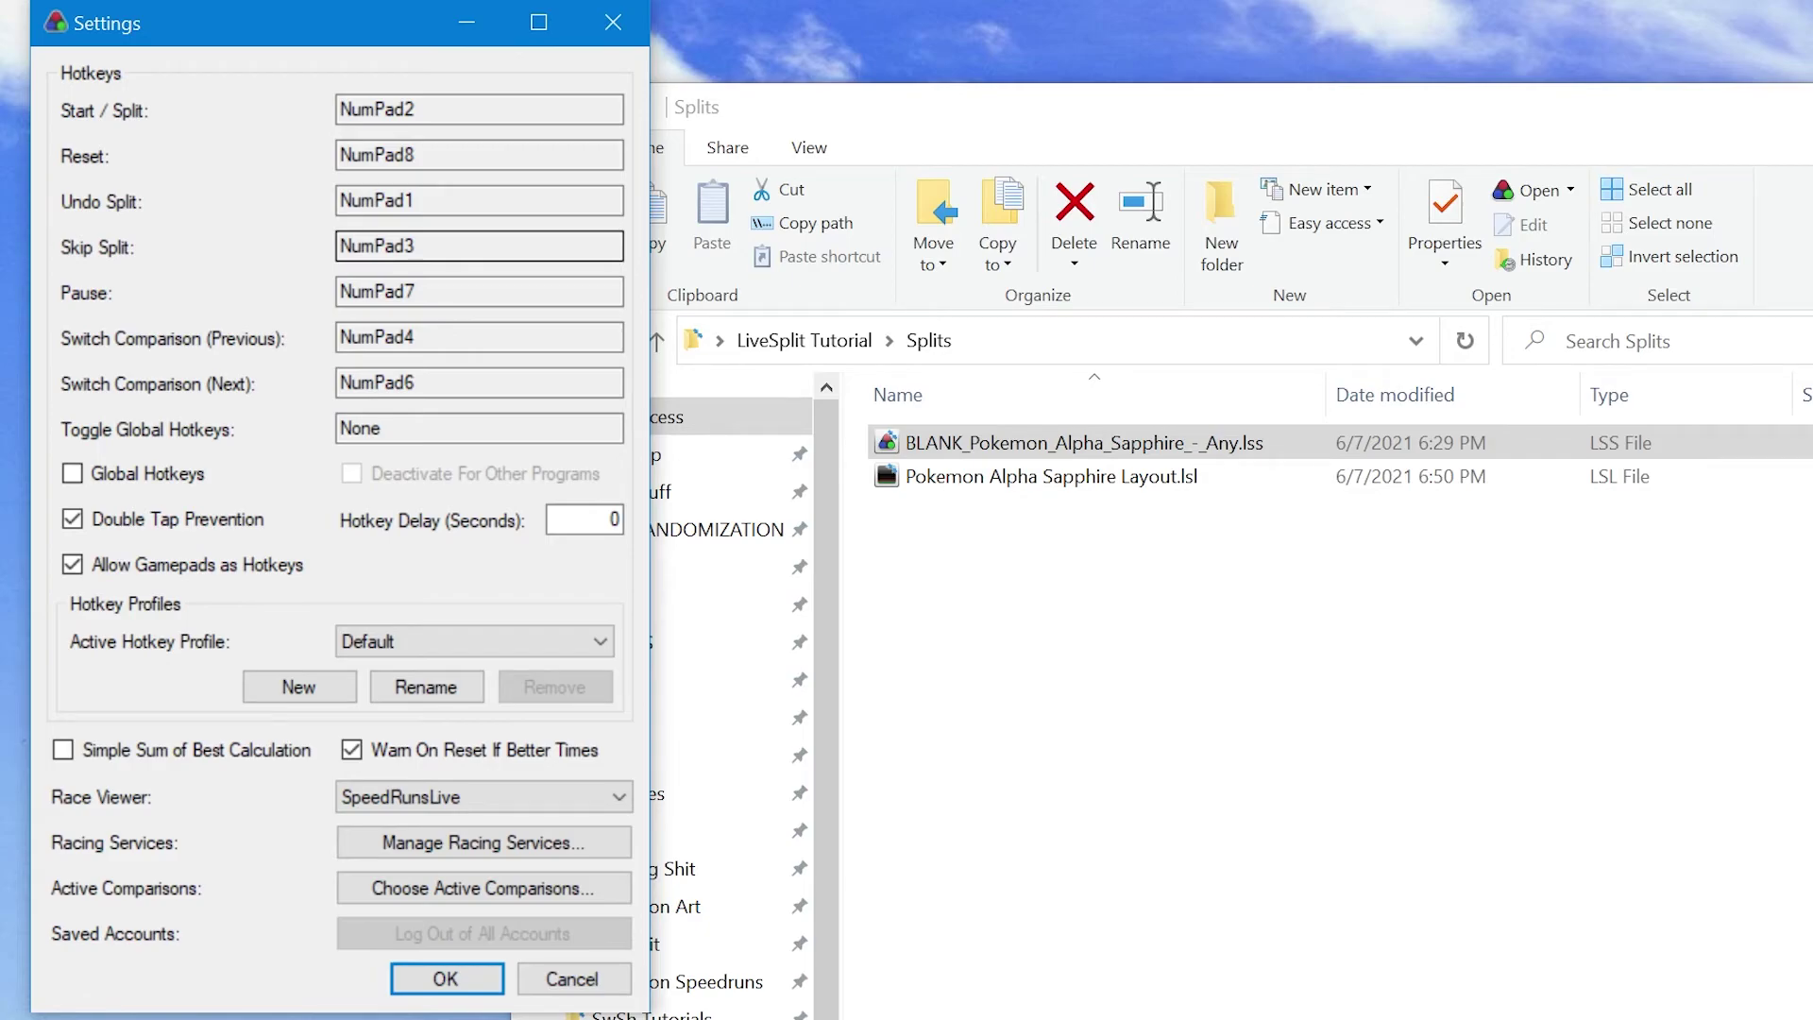
pyautogui.click(479, 291)
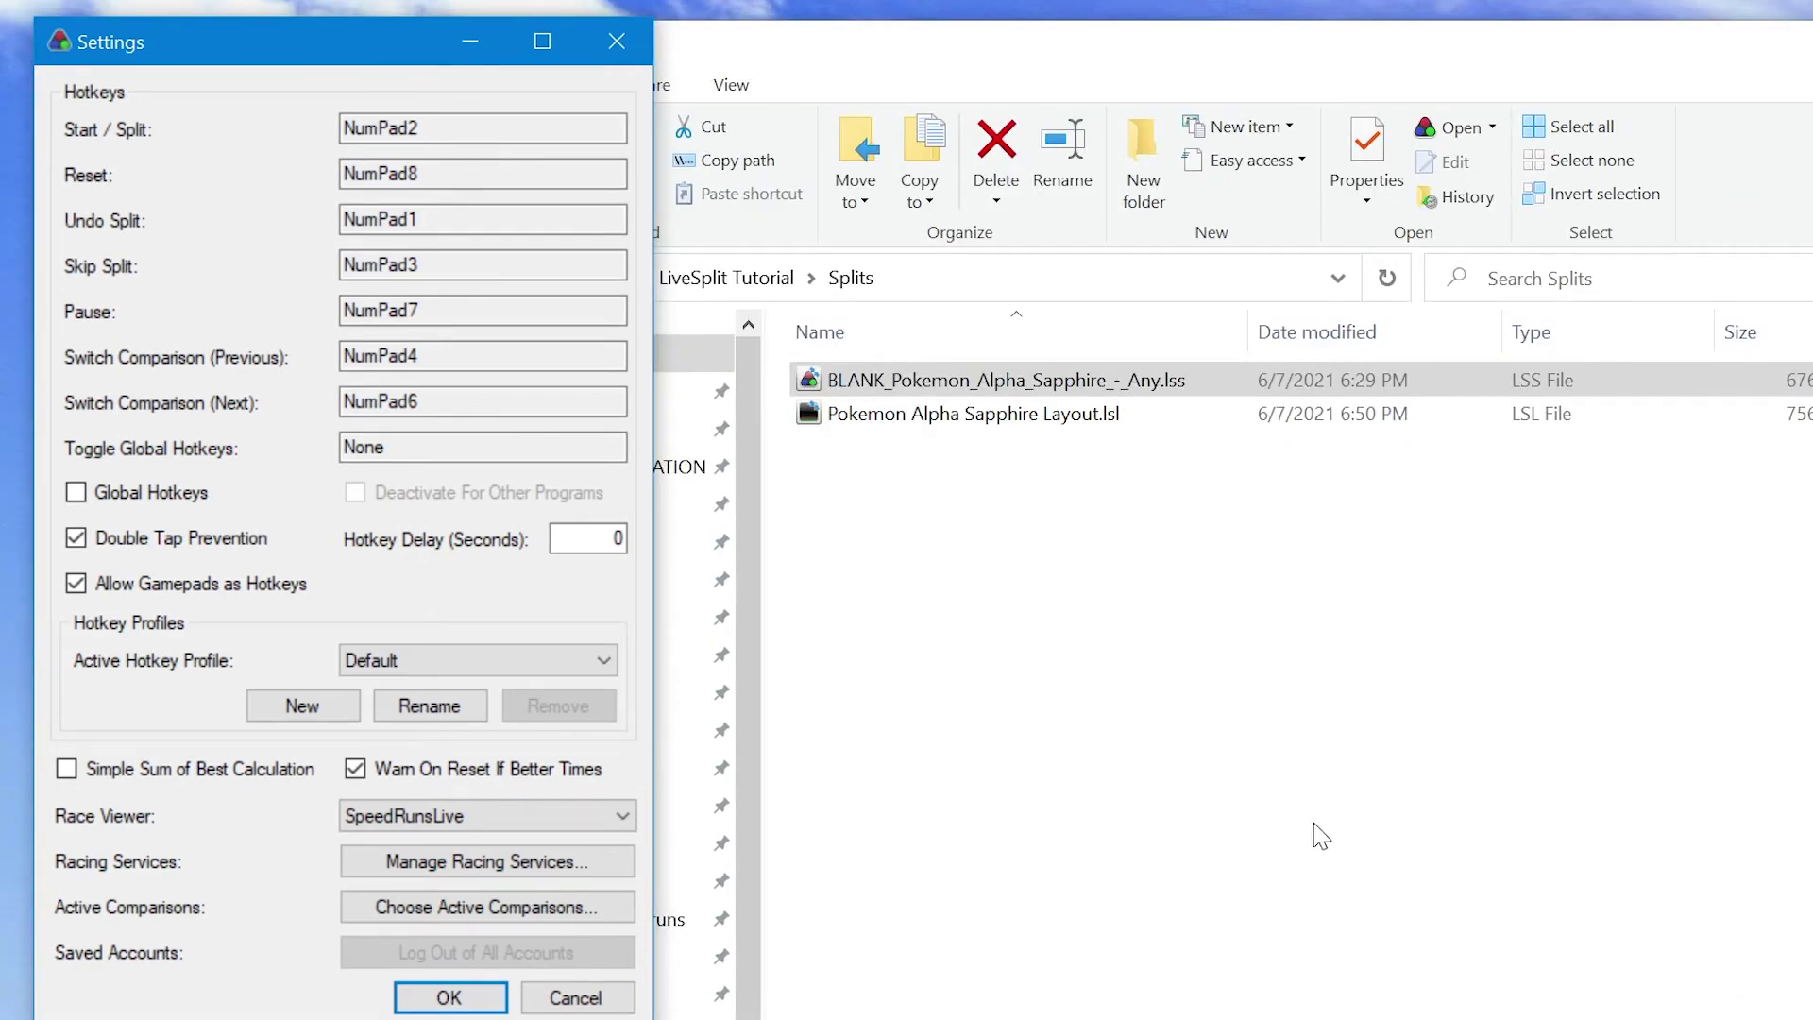
# Step: Assign the hotkeys: Start / Split NumPad2, Reset NumPad8, Undo Split NumPad1, Skip Split NumPad3 and Pause NumPad7
pyautogui.click(416, 127)
pyautogui.press('KP_2')
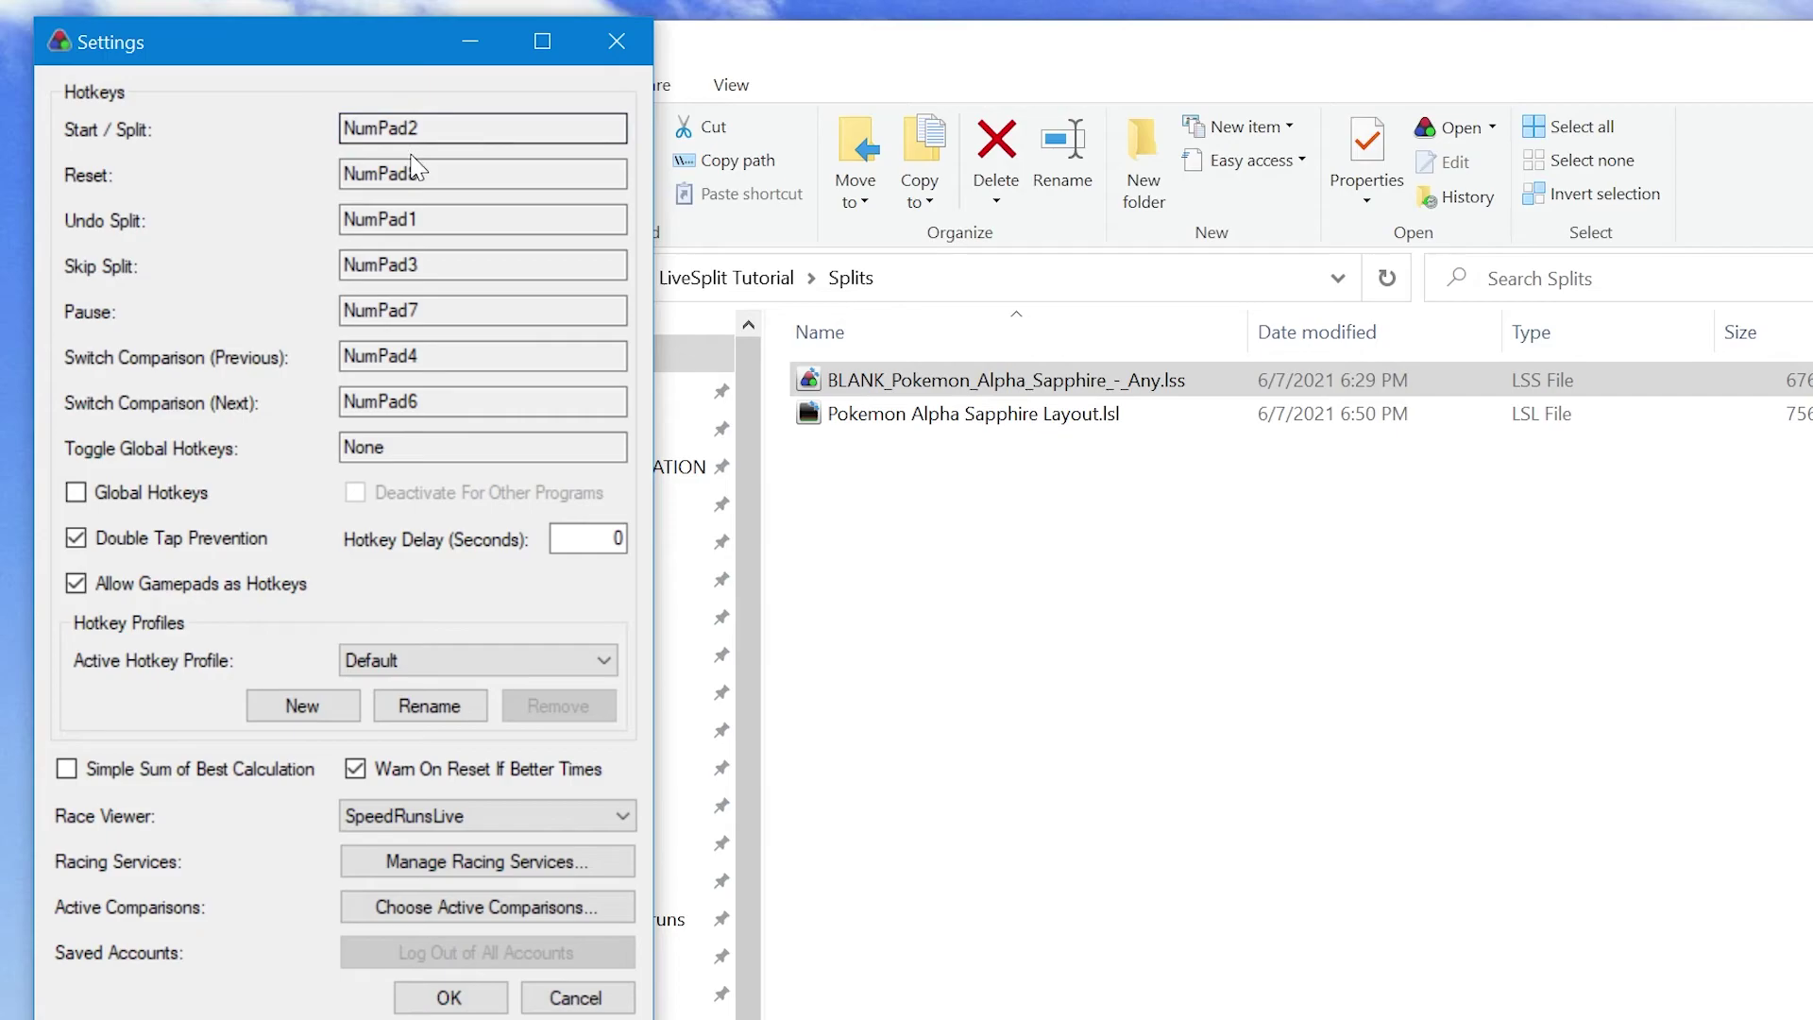
pyautogui.click(454, 175)
pyautogui.press('KP_8')
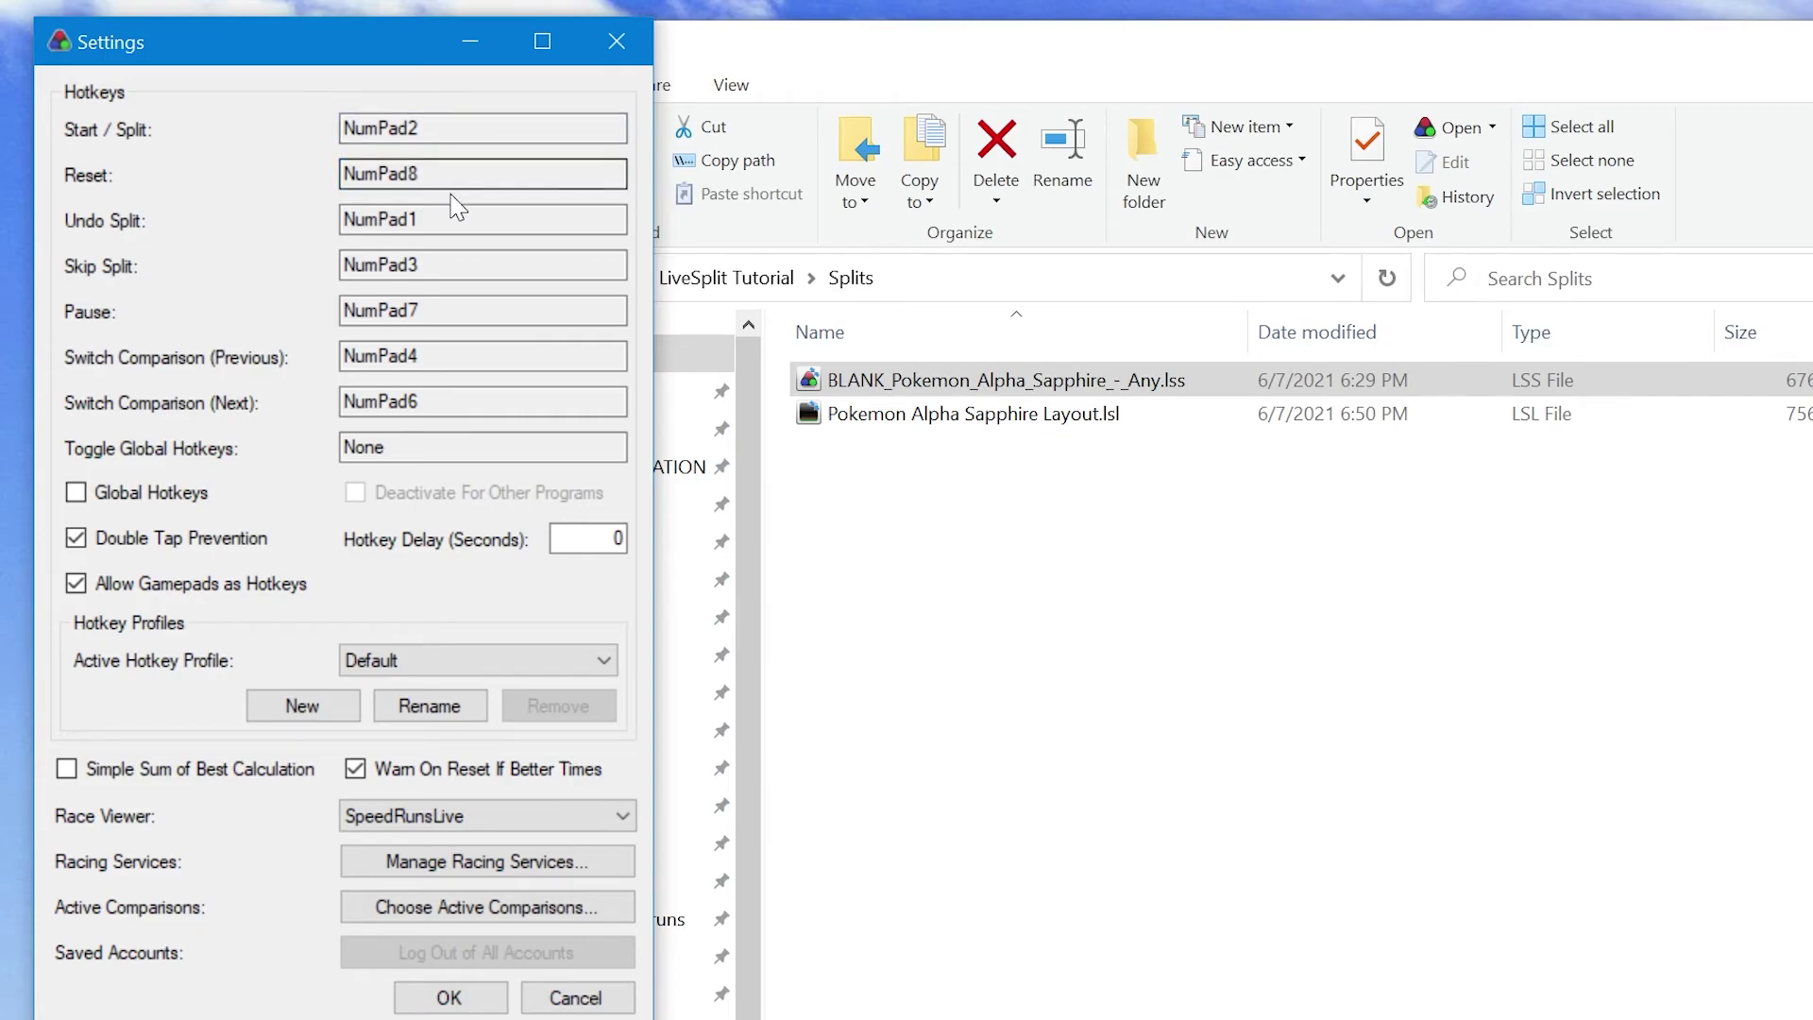
pyautogui.click(442, 218)
pyautogui.press('KP_1')
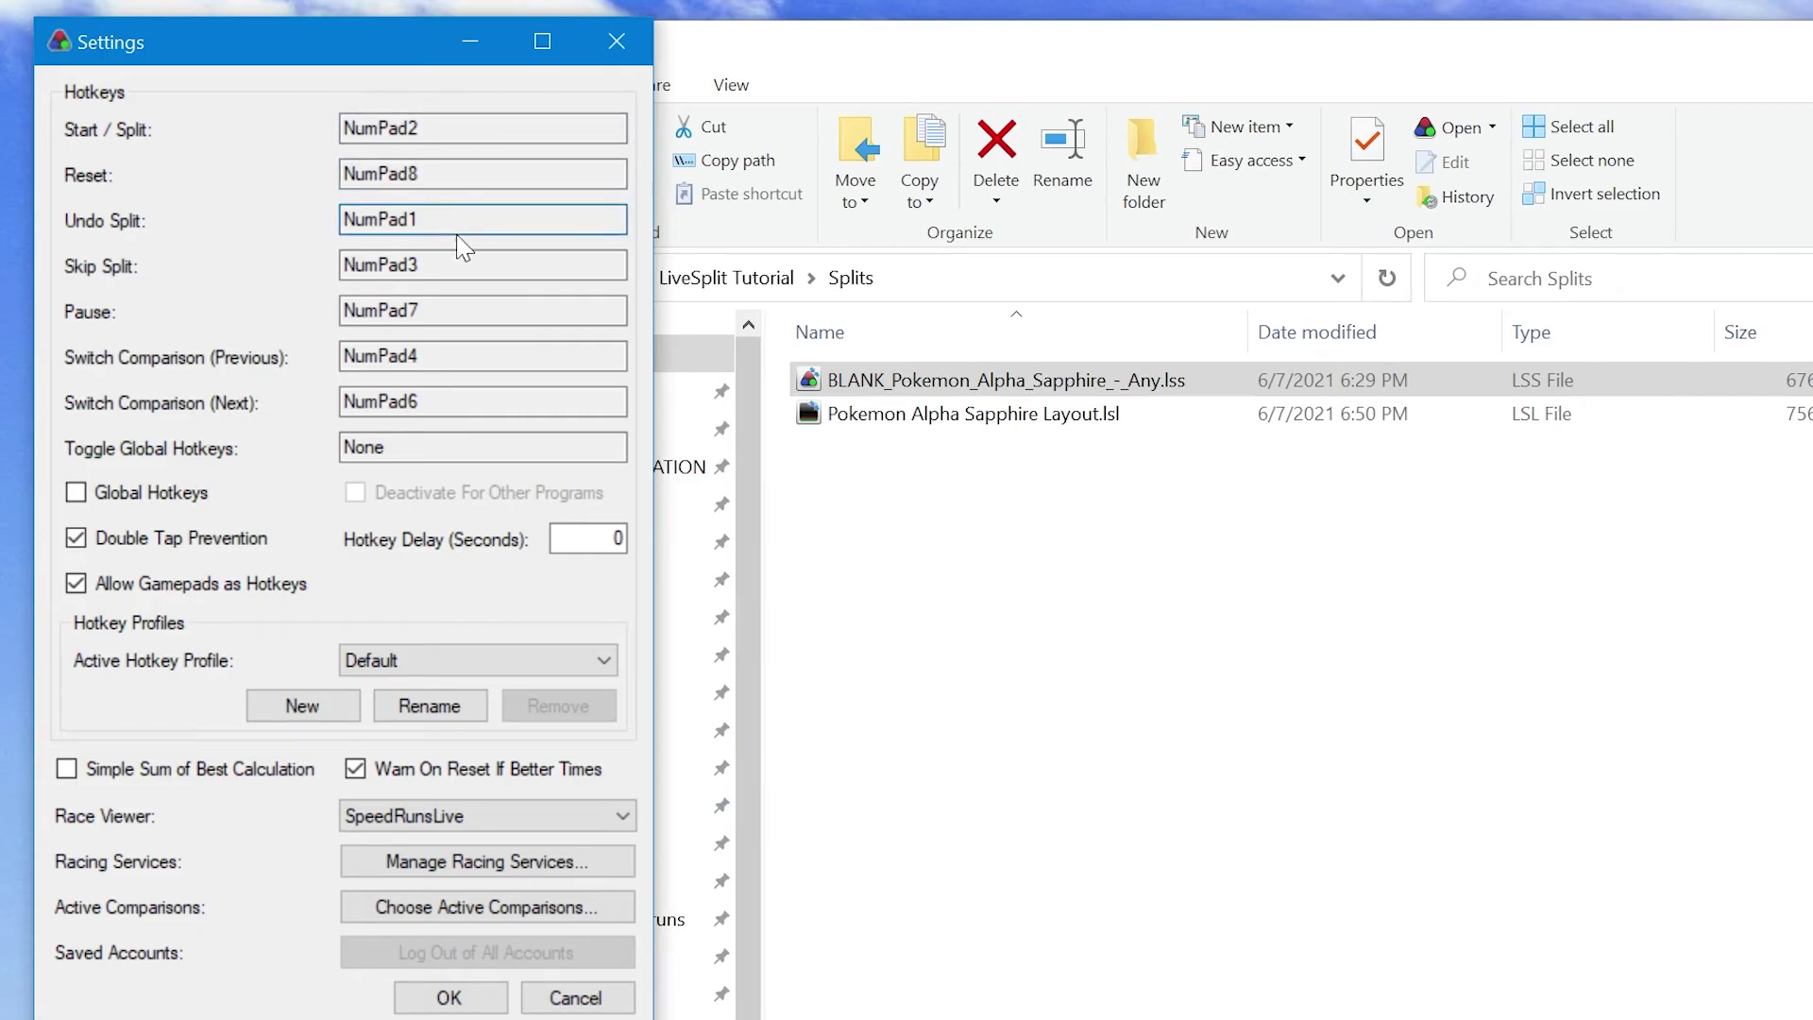
pyautogui.click(441, 264)
pyautogui.press('KP_3')
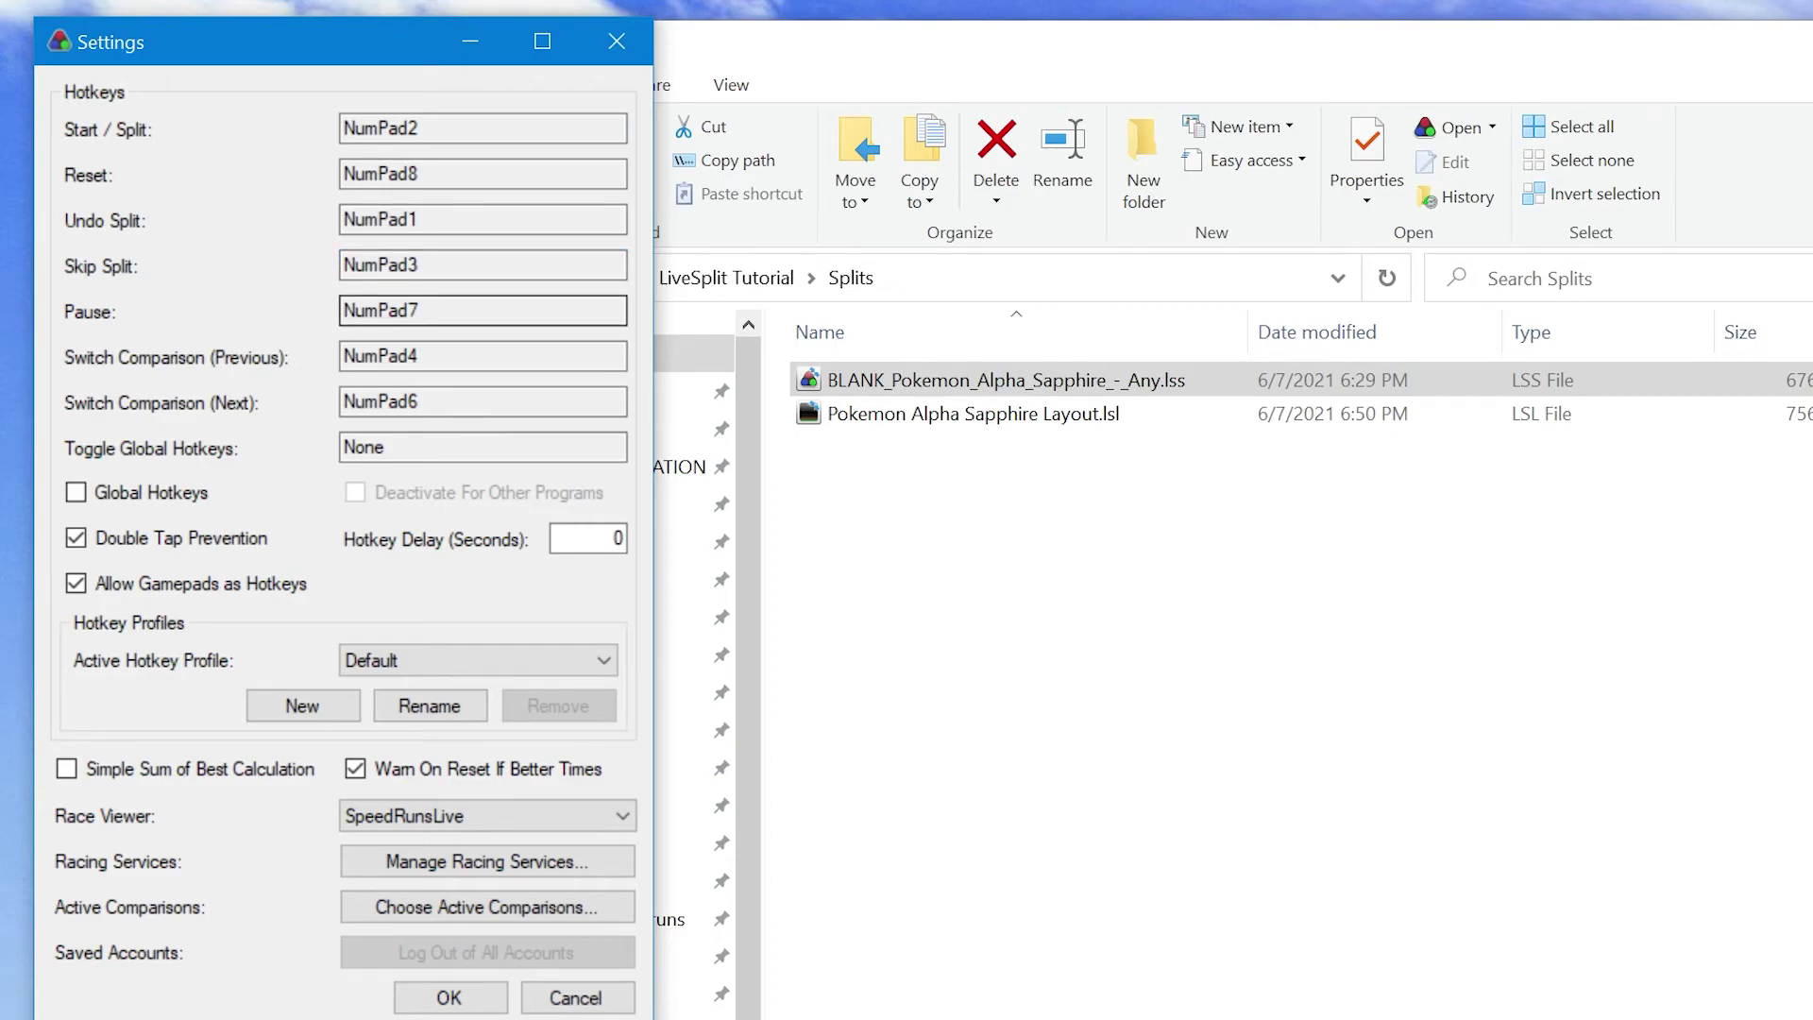
pyautogui.click(441, 309)
pyautogui.press('KP_7')
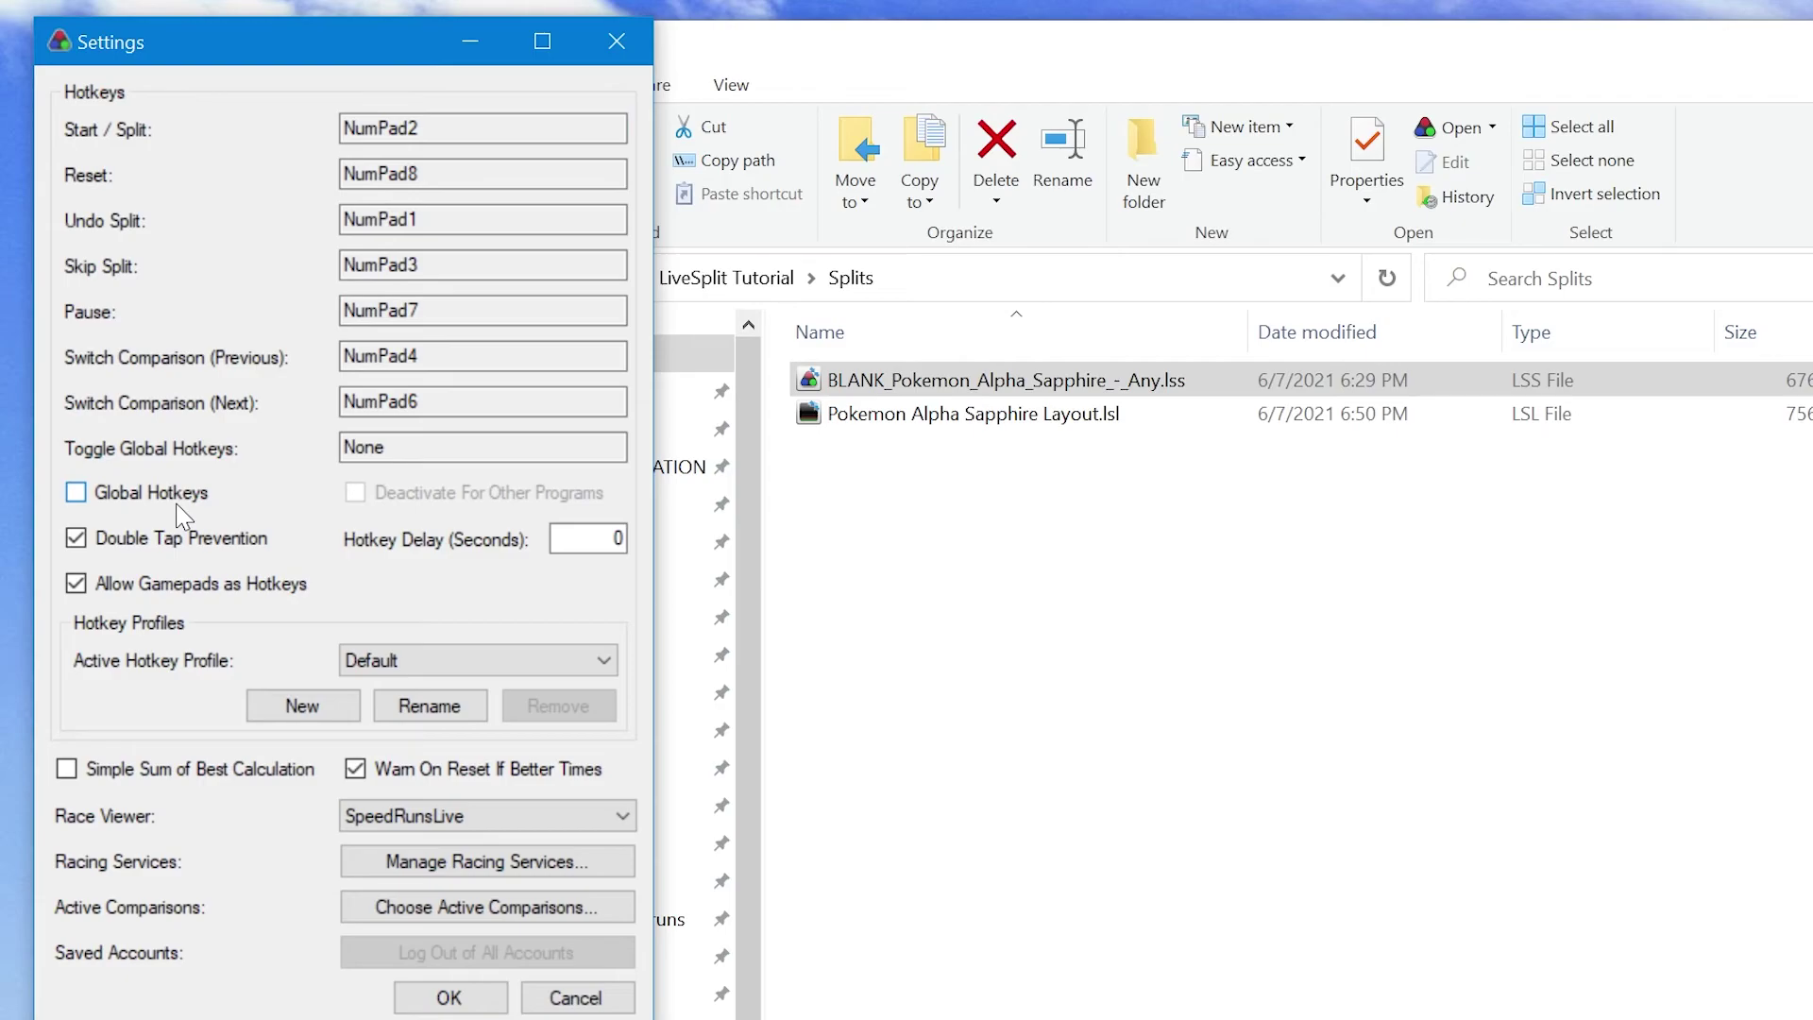
# Step: Enable Global Hotkeys with Deactivate For Other Programs and accept the settings
pyautogui.click(174, 505)
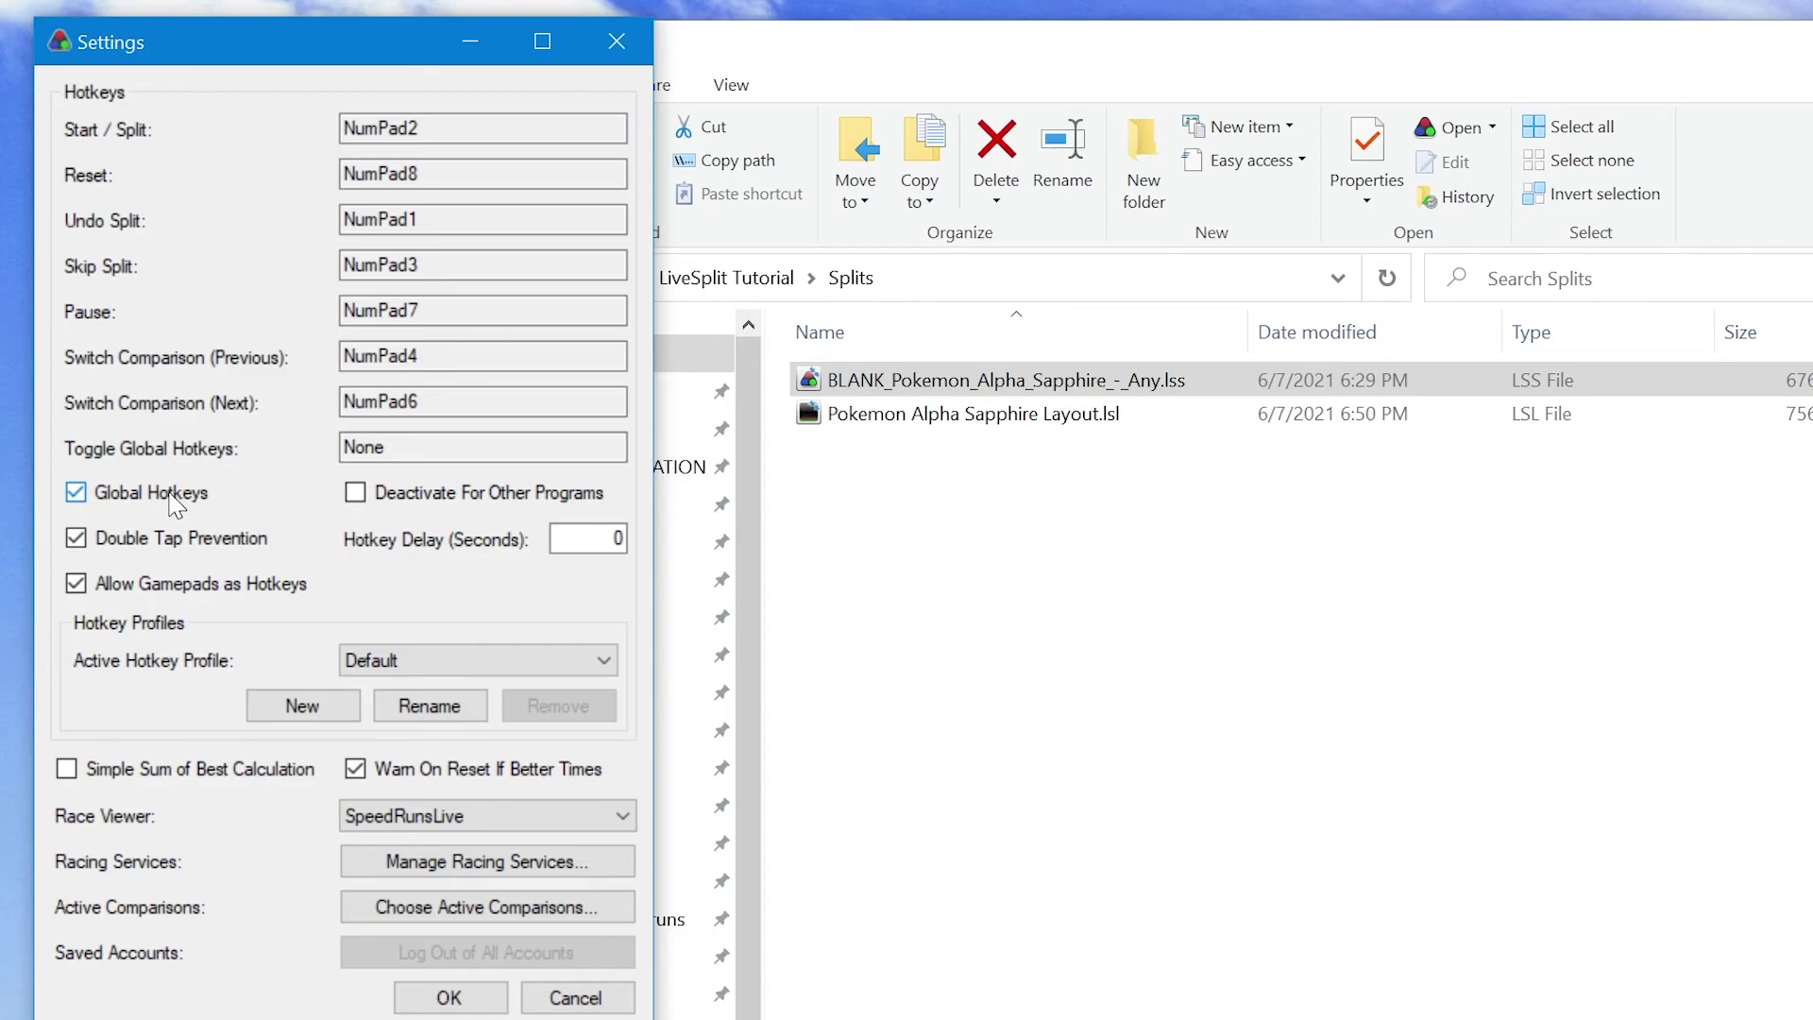
pyautogui.click(404, 505)
pyautogui.click(451, 997)
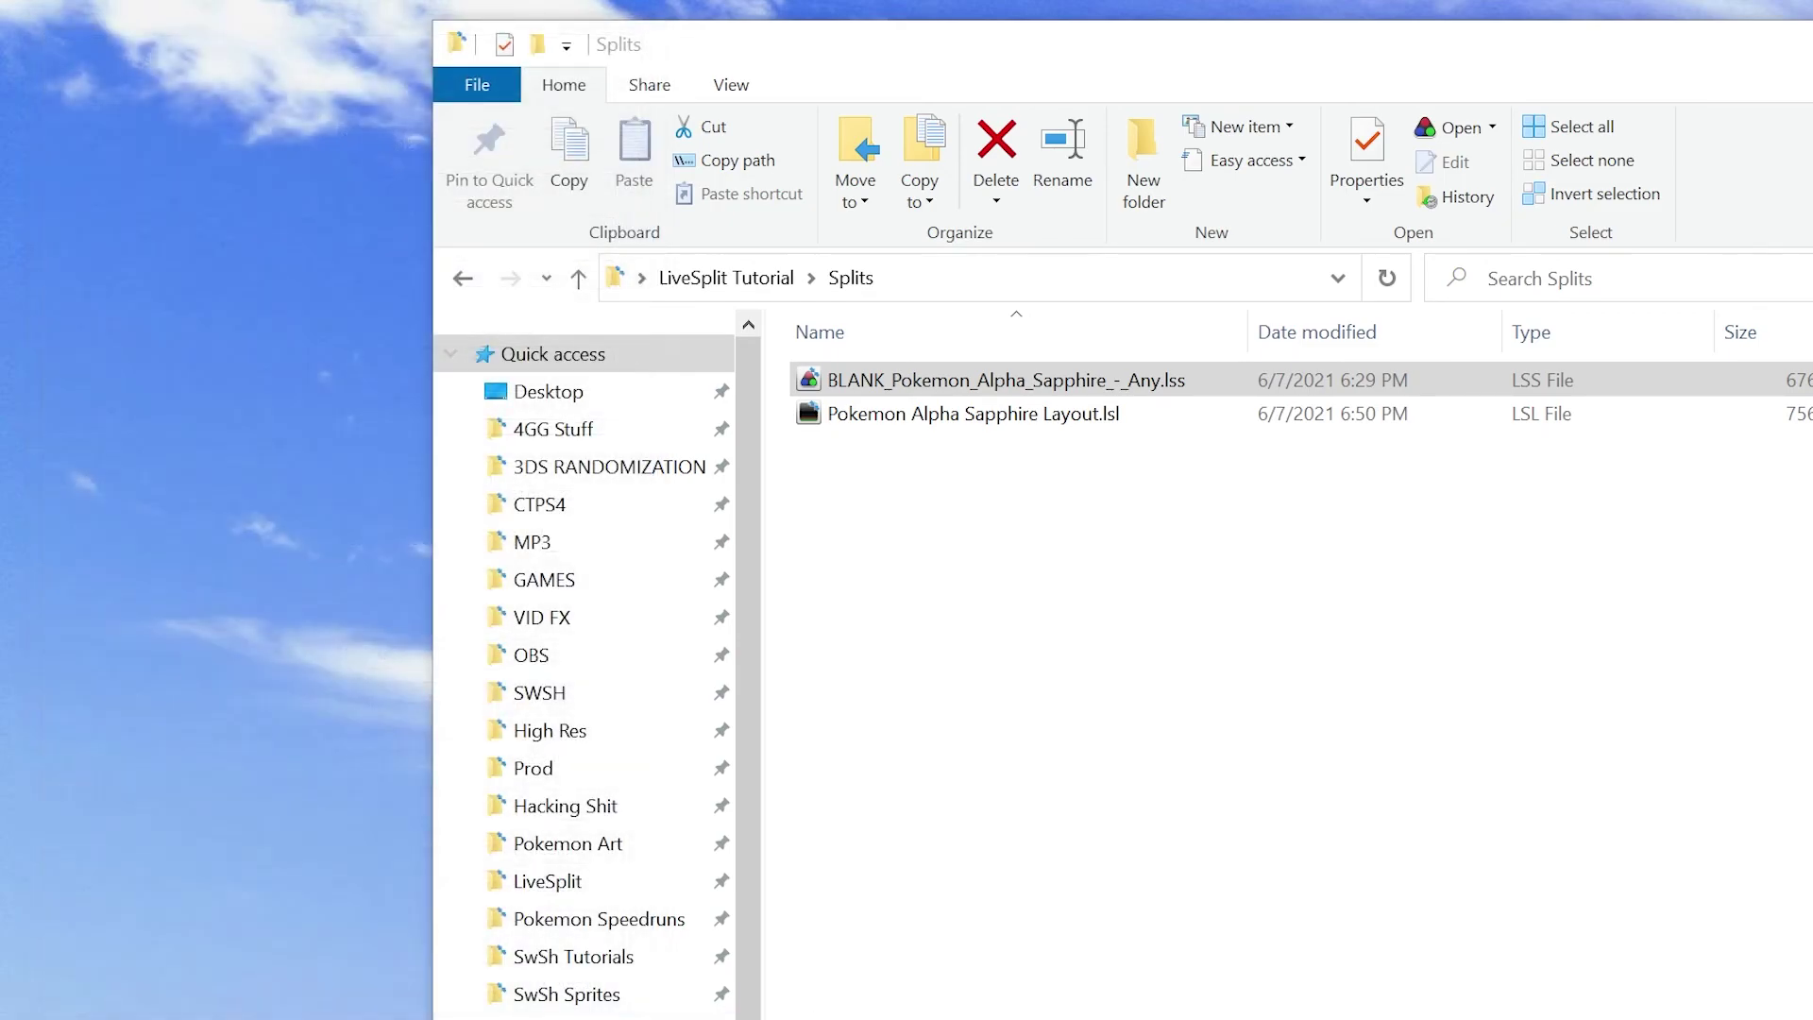